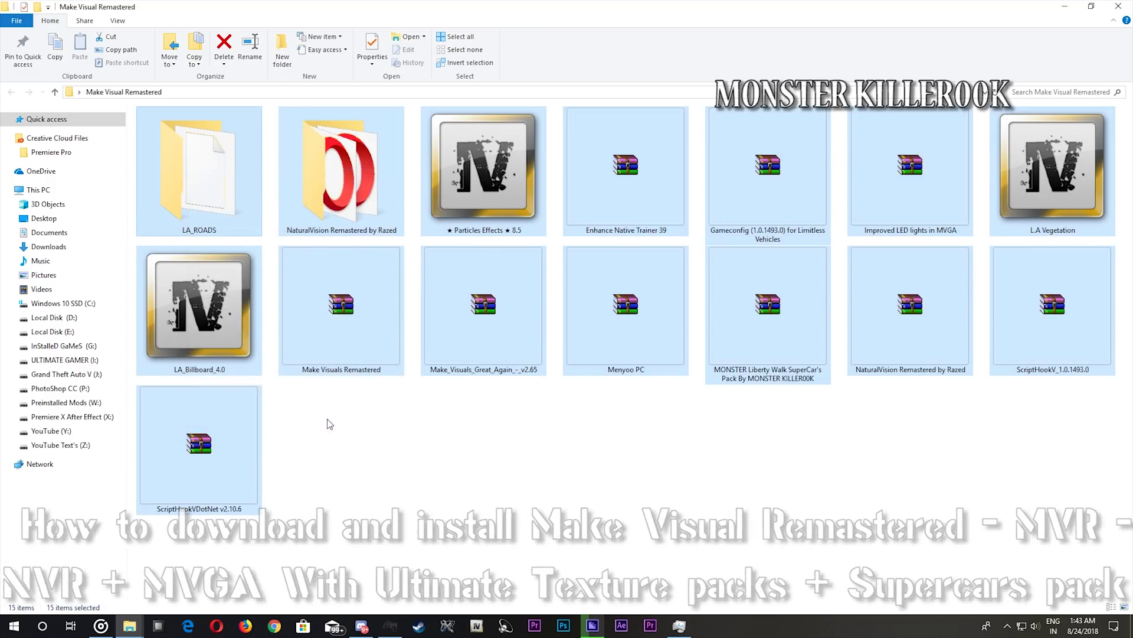
Step: Extract the Make_Visuals_Great_Again_-_v2.65 archive into its own folder inside the Make Visual Remastered folder
left_click(423, 473)
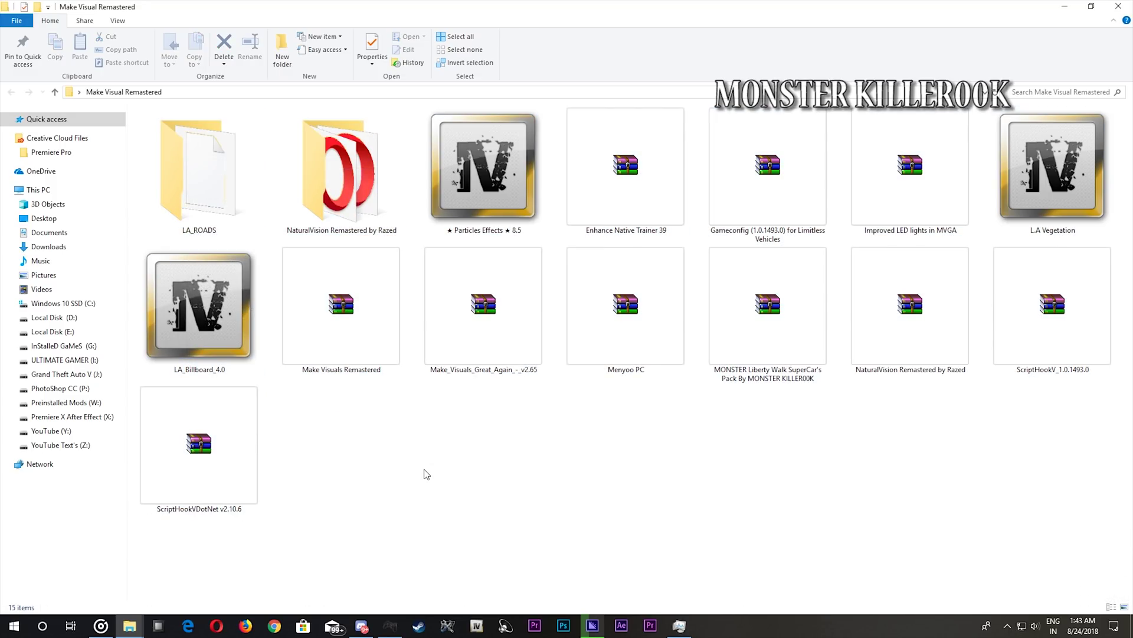
right_click(468, 317)
left_click(501, 381)
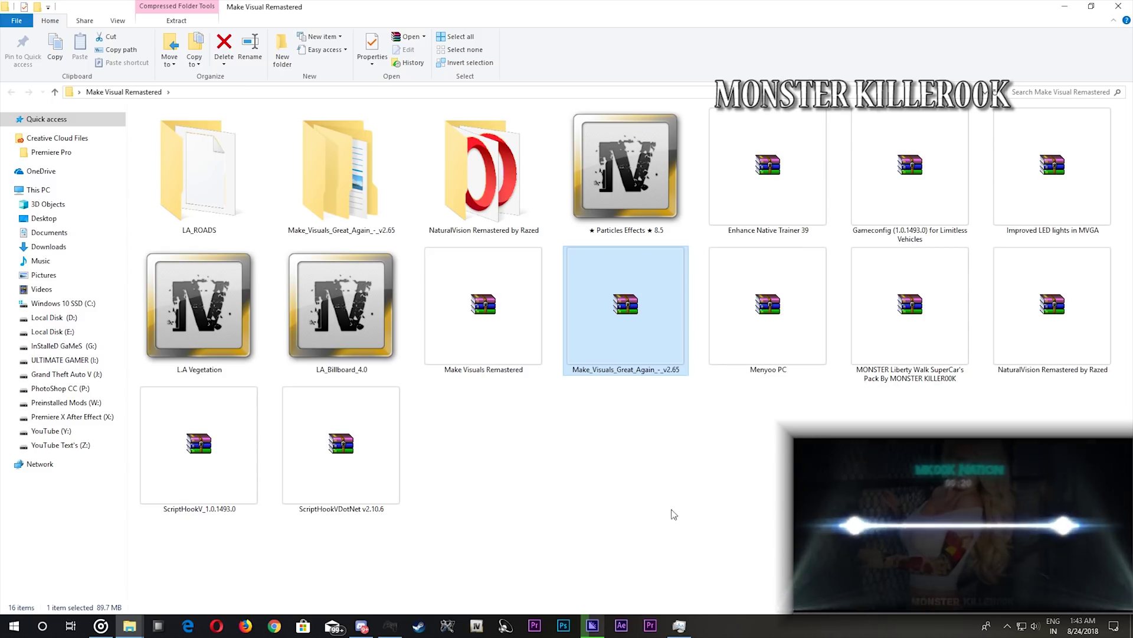
Step: Launch OpenIV for the Windows version of Grand Theft Auto V and toggle ASI Loader, OpenIV.ASI and openCamera in the ASI Manager
left_click(476, 627)
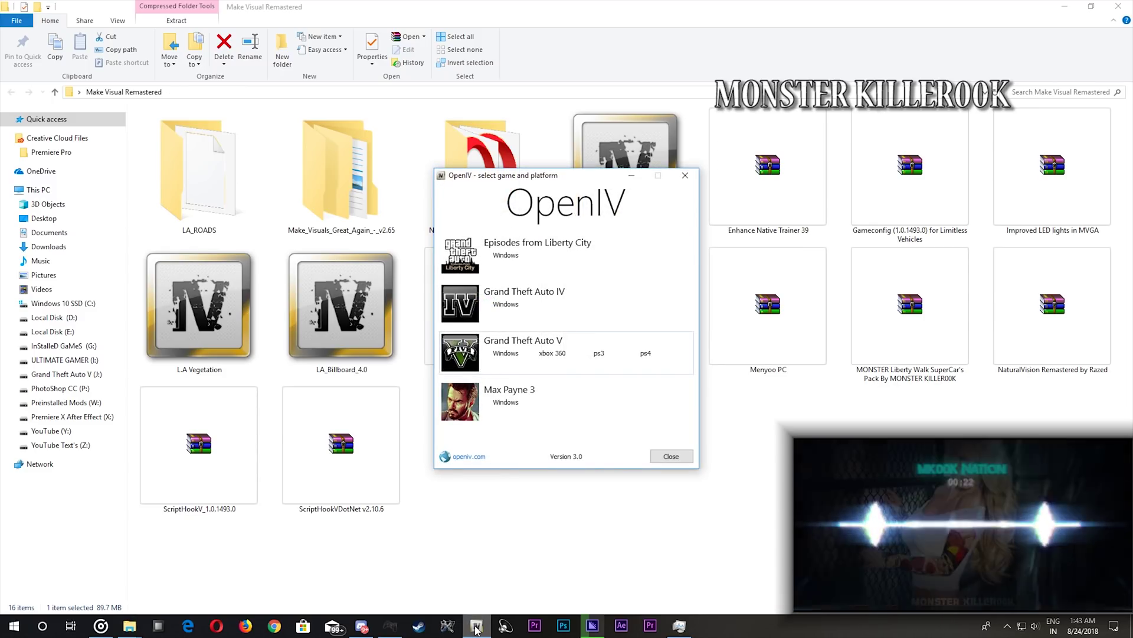
left_click(517, 354)
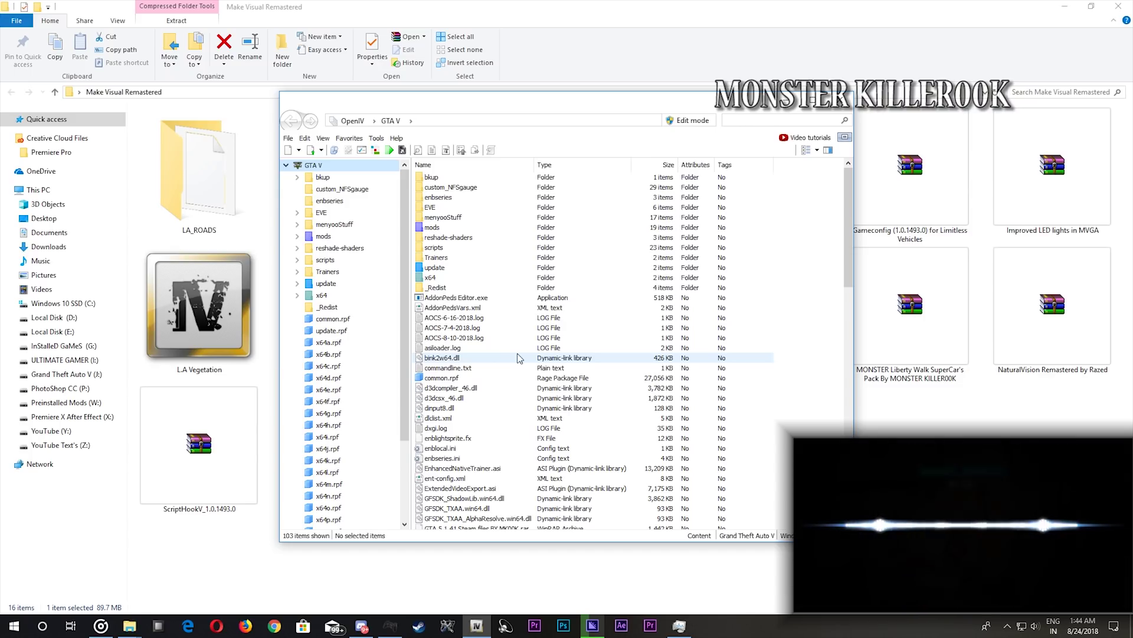
left_click(368, 151)
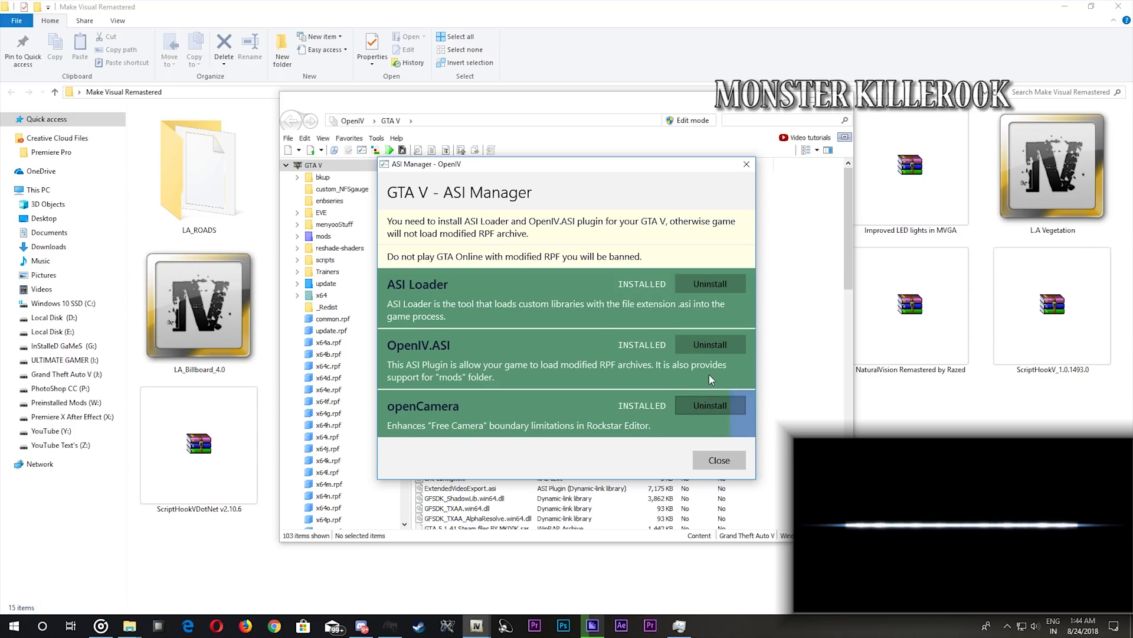
left_click(710, 344)
left_click(711, 284)
left_click(714, 403)
left_click(721, 344)
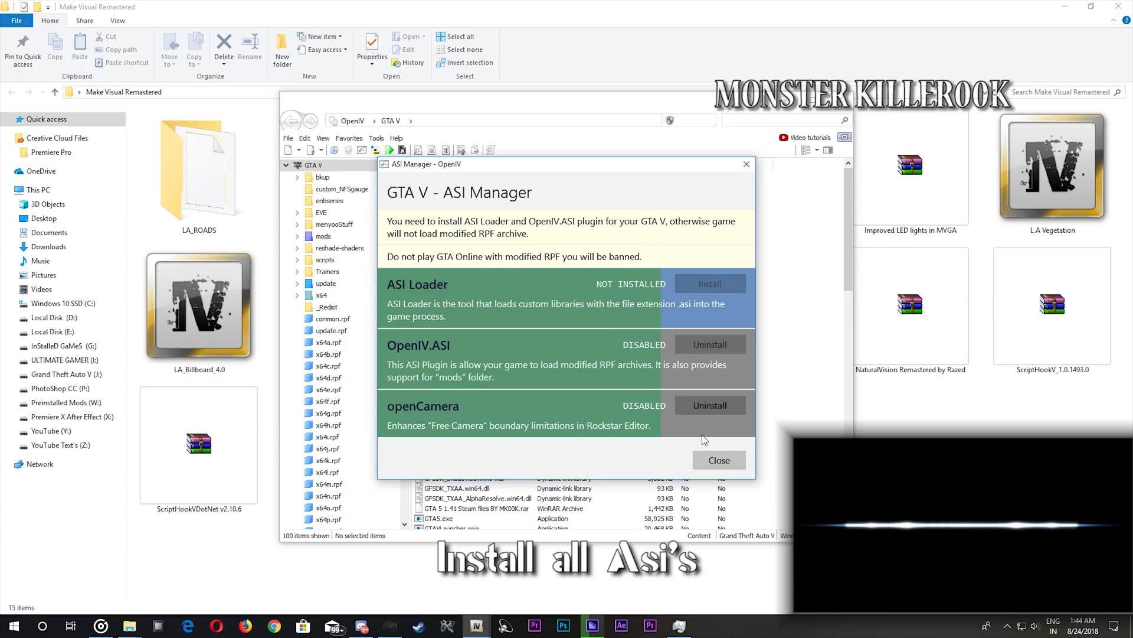
left_click(719, 460)
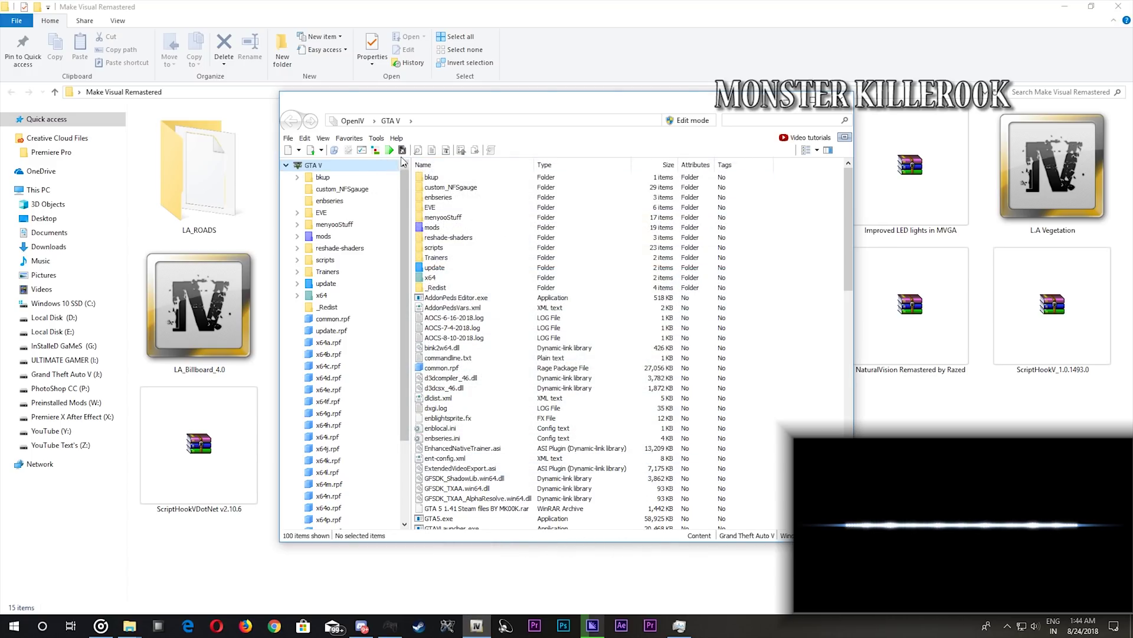
Step: Load the MAKE VISUALS GREAT AGAIN - 2.65 package from the Automatic Installation folder of the extracted mod into the package installer
left_click(376, 151)
left_click(343, 207)
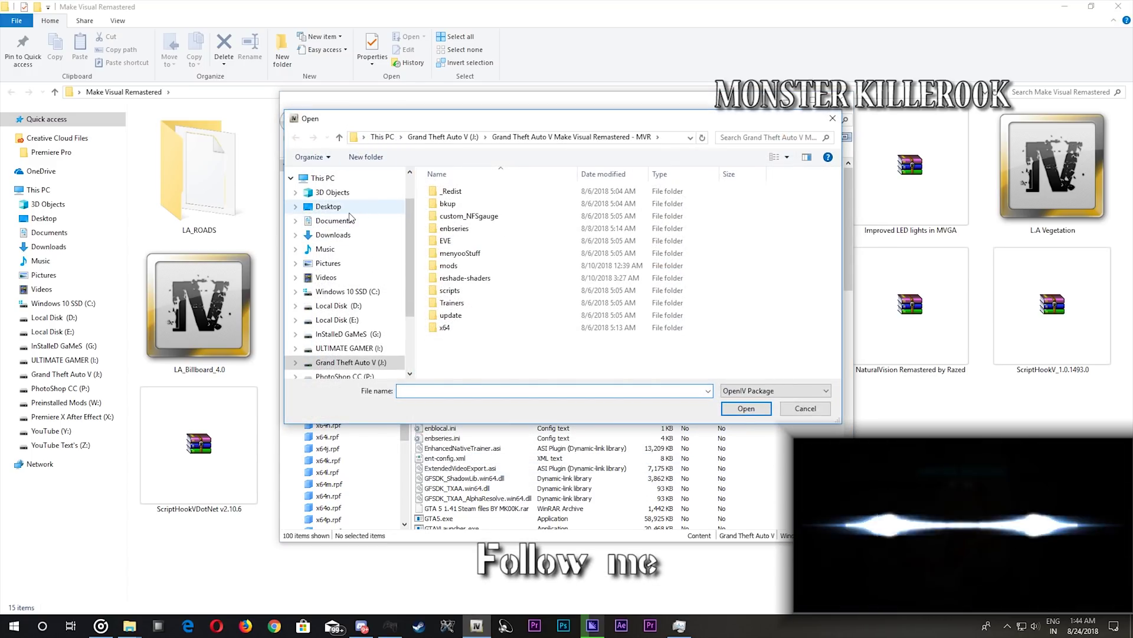
left_click(494, 258)
double_click(493, 258)
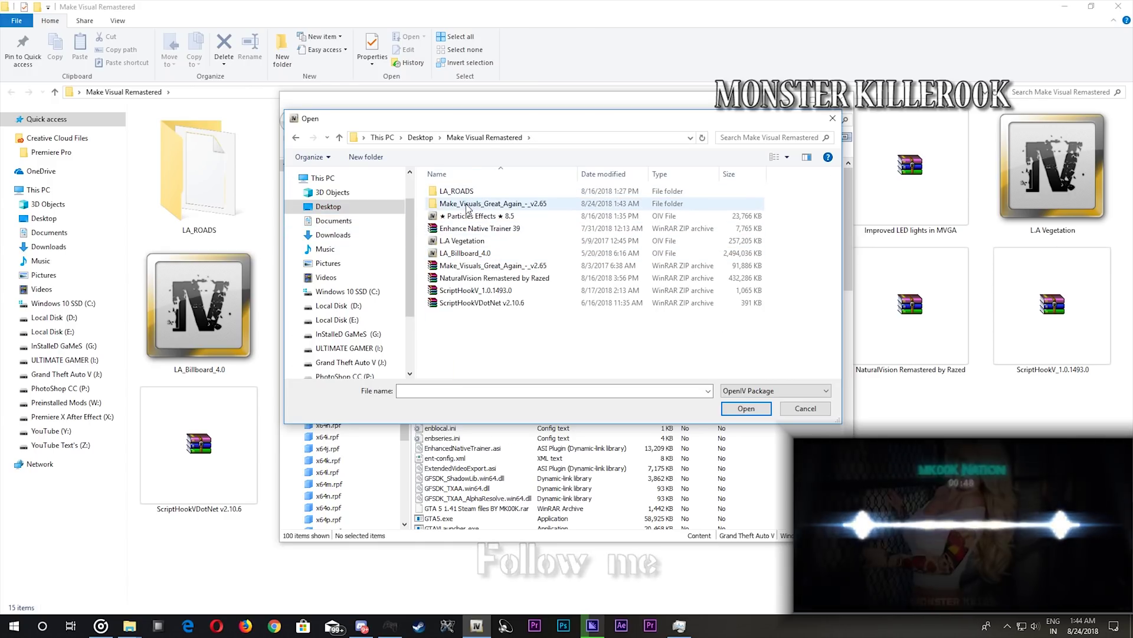
double_click(468, 203)
double_click(467, 191)
double_click(461, 193)
double_click(533, 193)
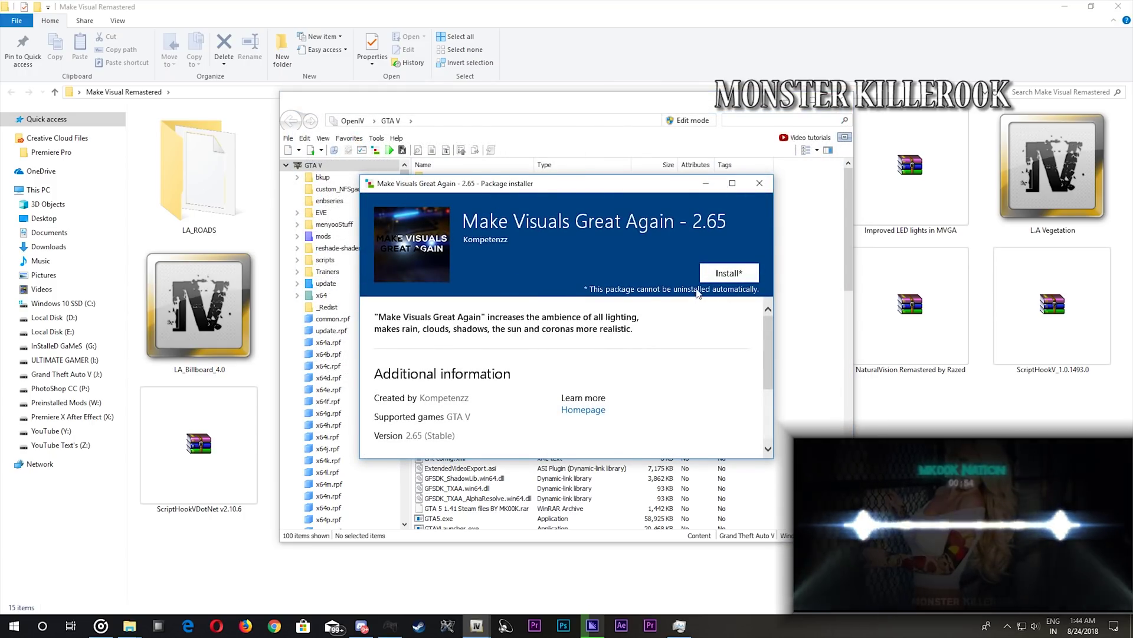
Step: Install the Make Visuals Great Again - 2.65 package into the "mods" folder and close the installer
left_click(714, 272)
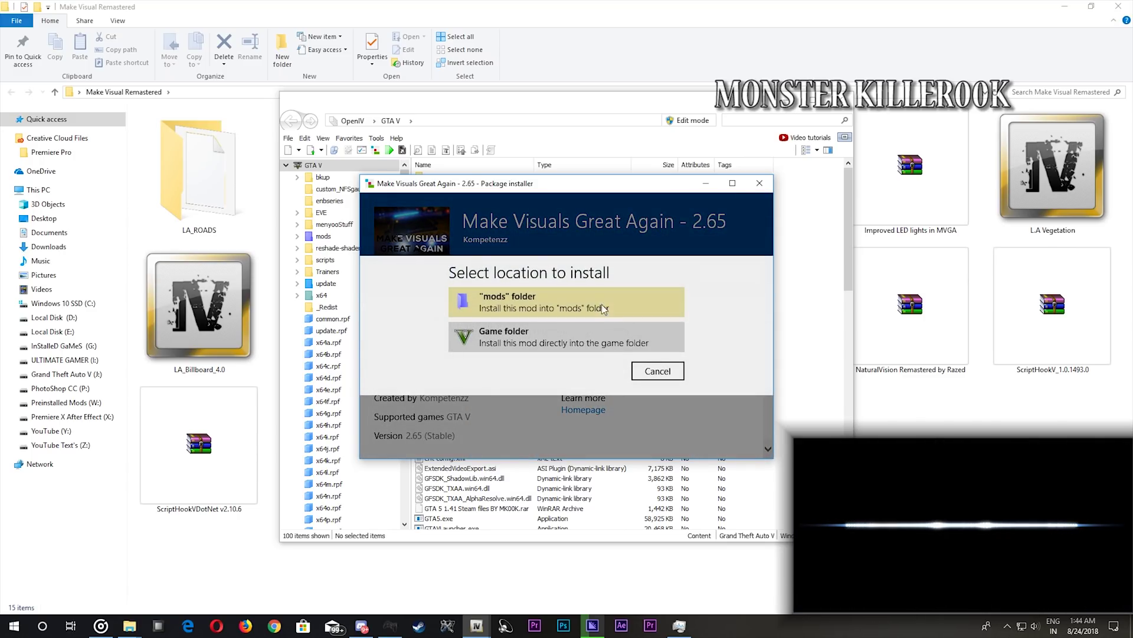
left_click(546, 297)
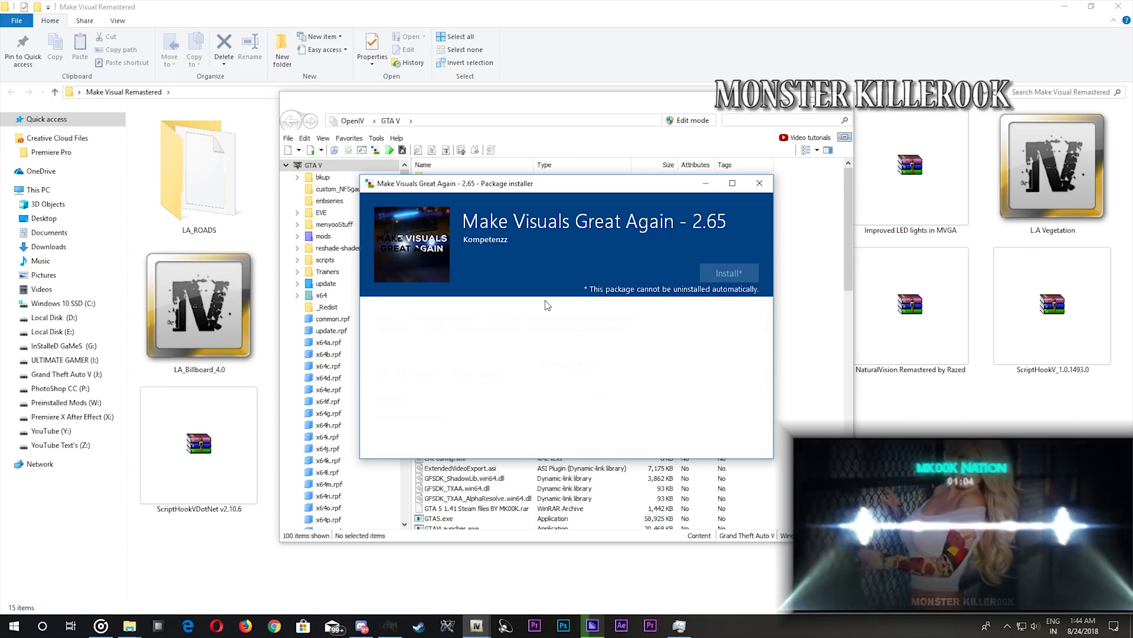
left_click(724, 436)
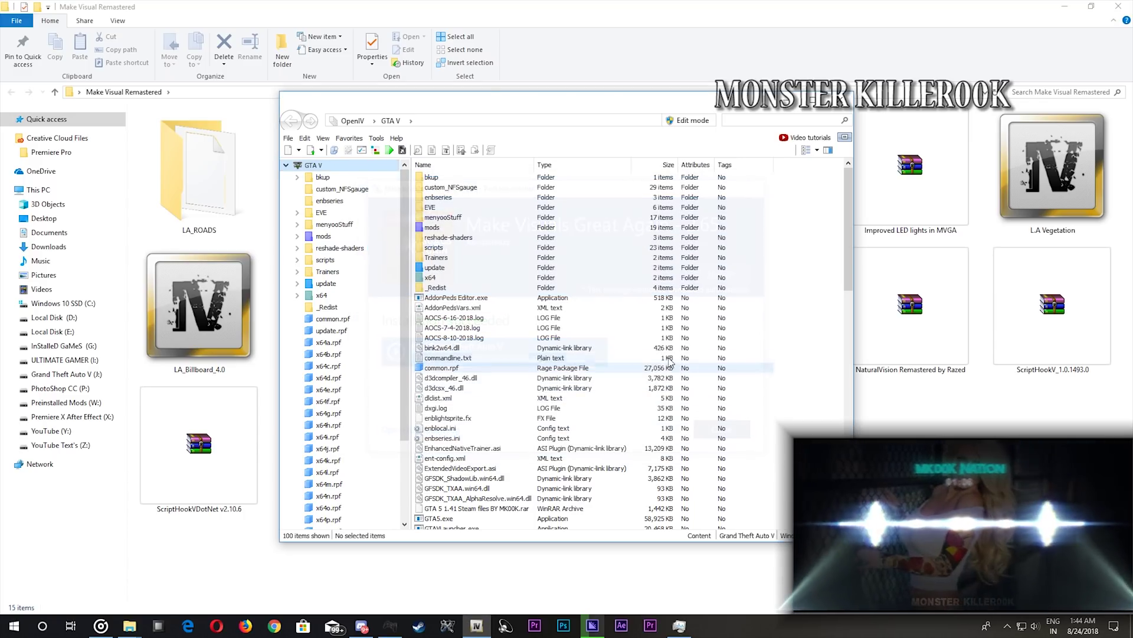
Step: Extract the Make Visuals Remastered archive into its own folder inside the Make Visual Remastered folder
left_click(378, 150)
left_click(496, 6)
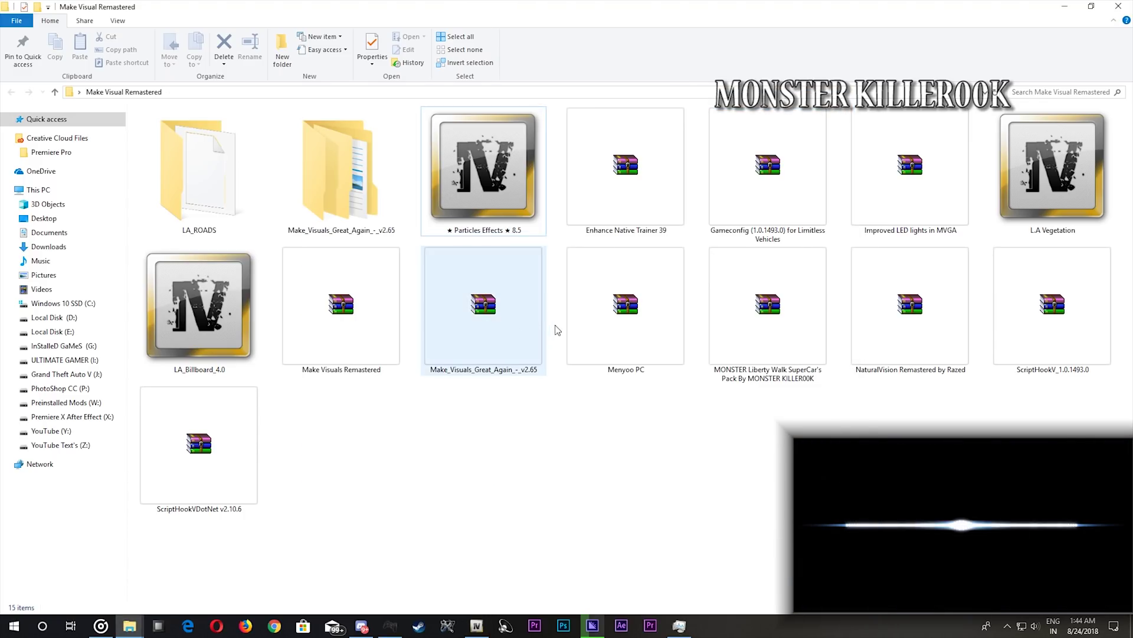
right_click(333, 290)
left_click(365, 352)
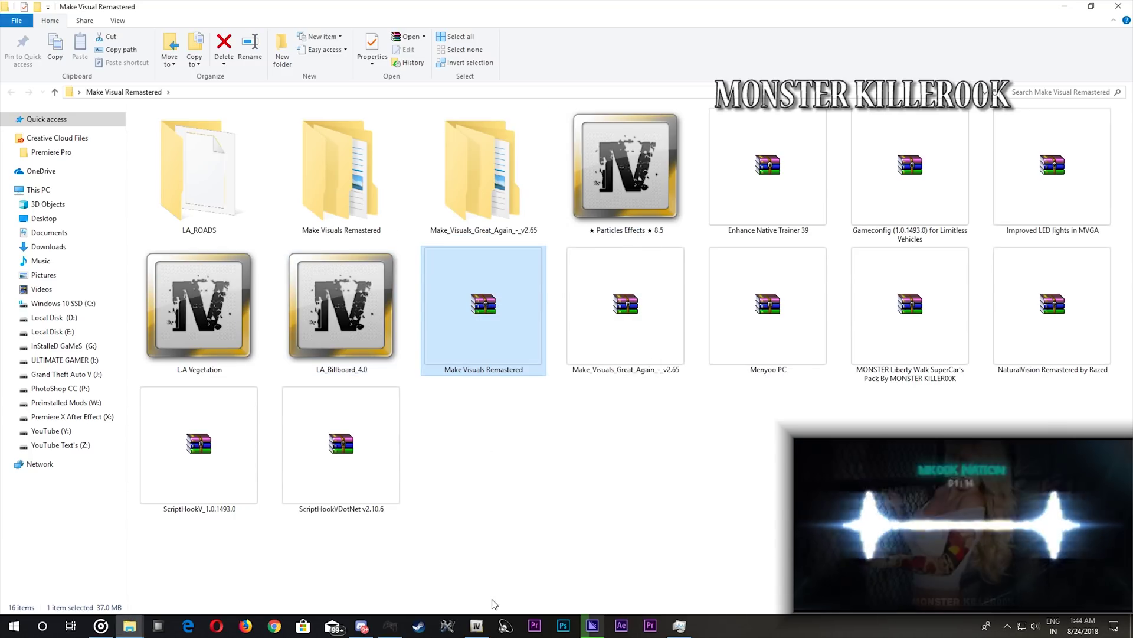
Step: Return to OpenIV and load the Make Visuals Remastered package from its extracted folder into the package installer
left_click(477, 625)
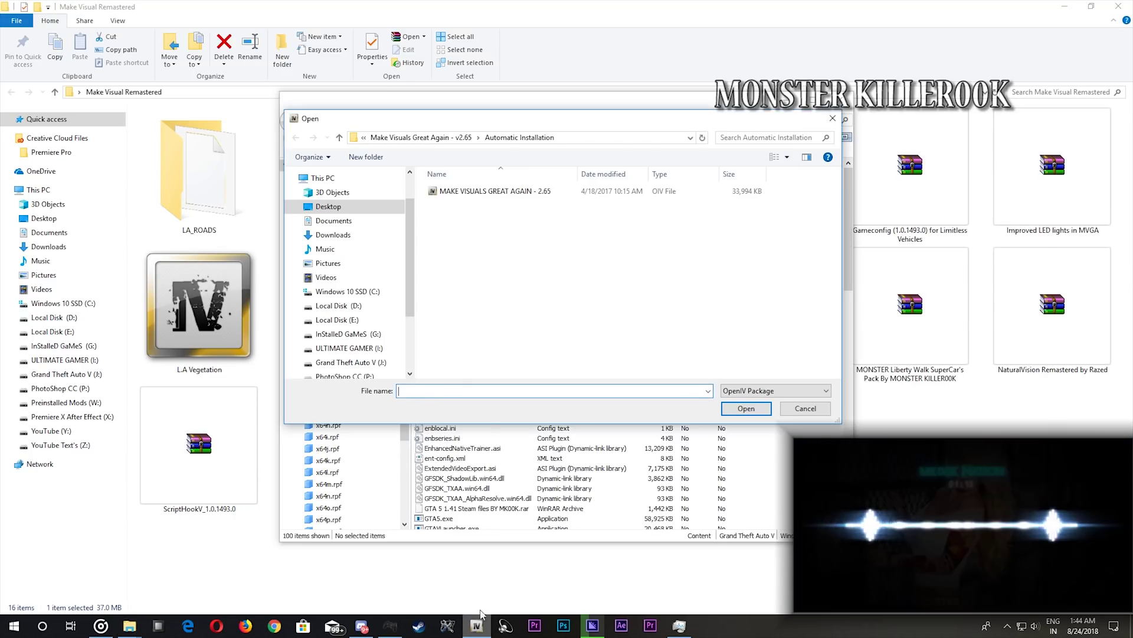
left_click(440, 138)
left_click(439, 137)
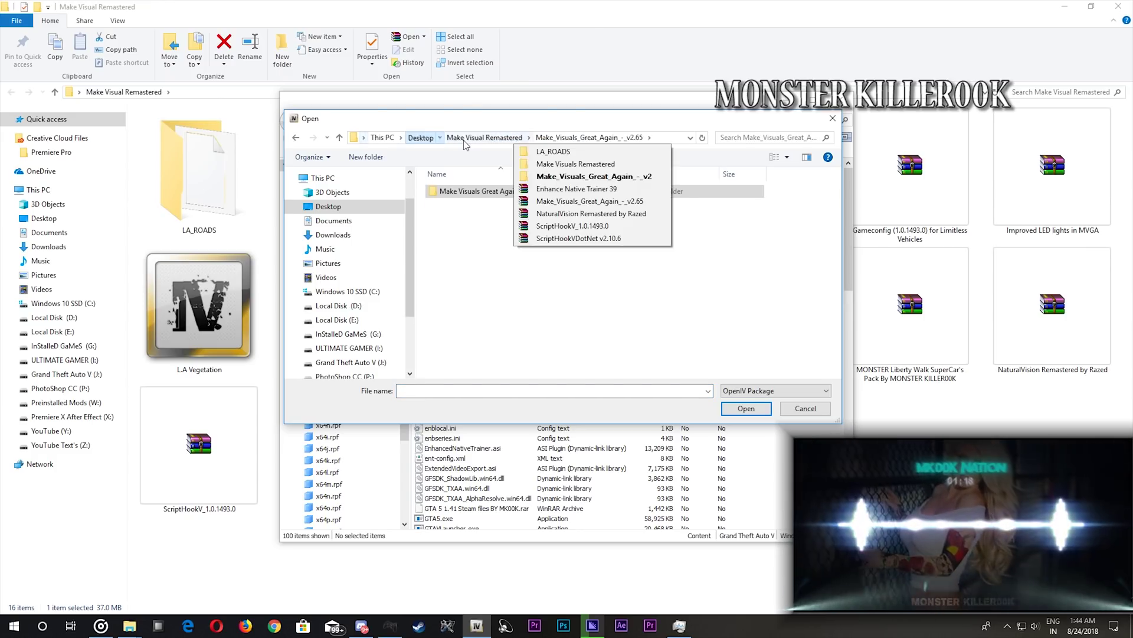
left_click(467, 137)
double_click(468, 204)
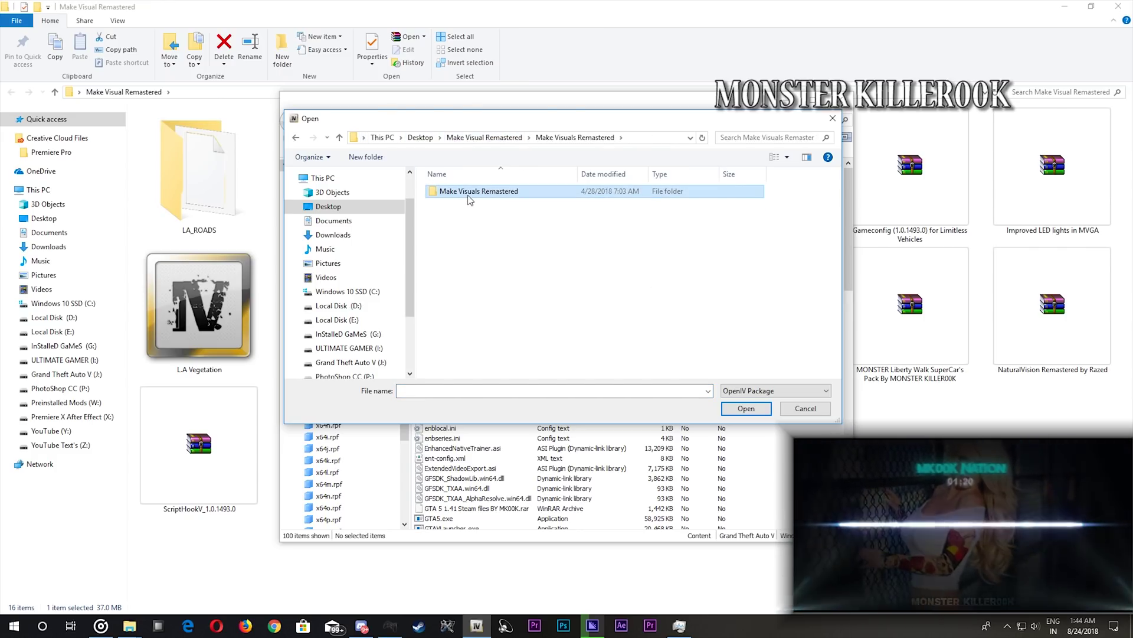
double_click(468, 191)
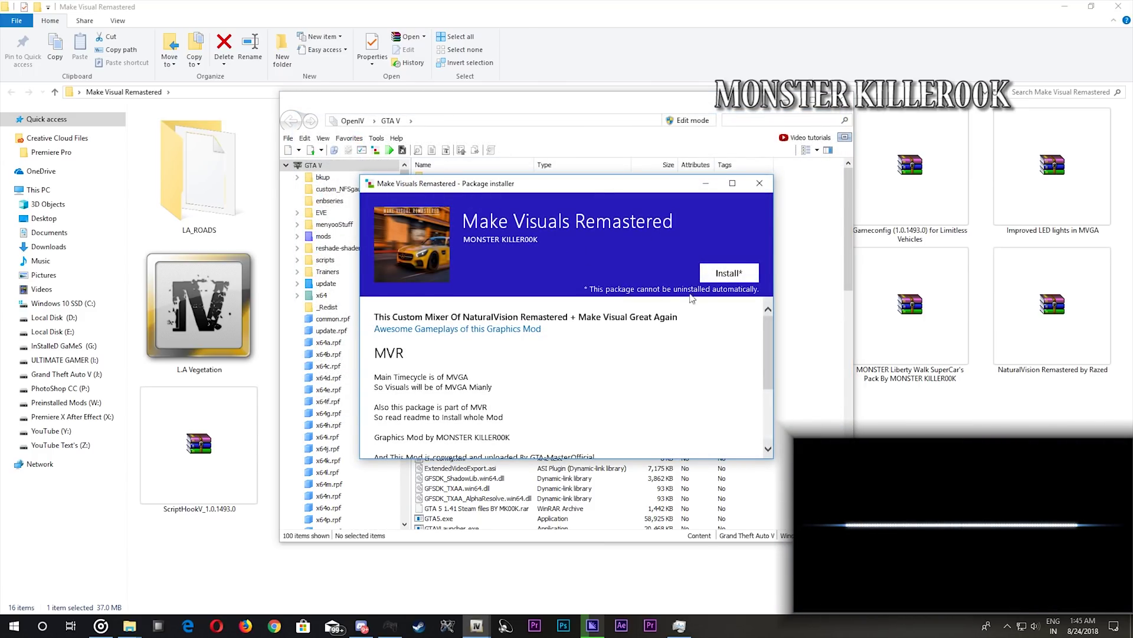
Step: Install the Make Visuals Remastered package into the "mods" folder, then close the installer and OpenIV
left_click(720, 280)
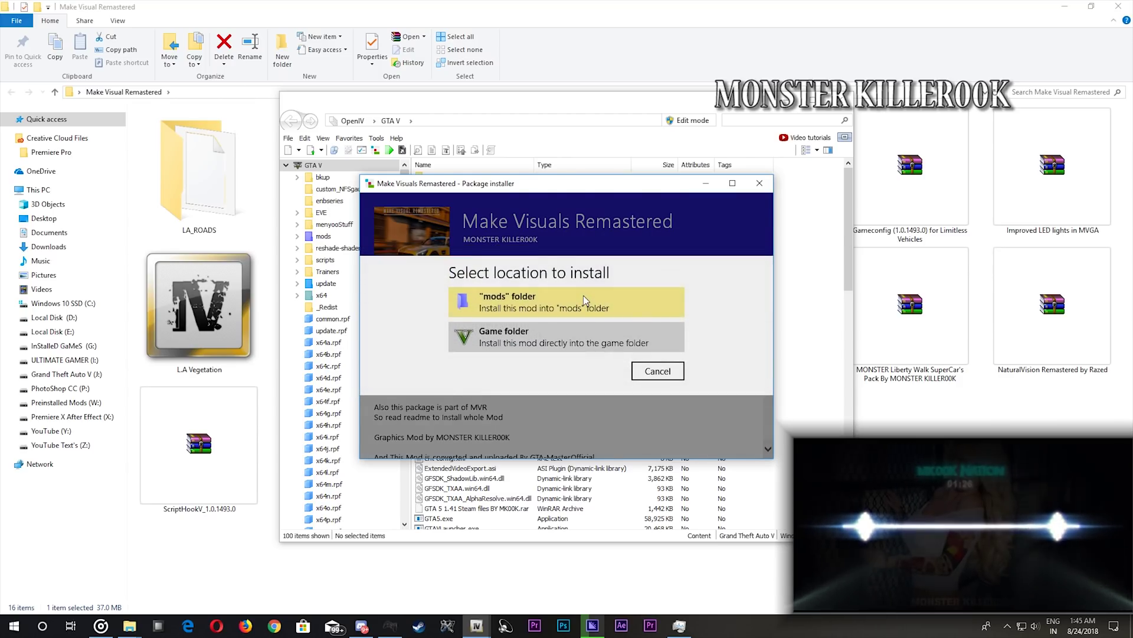
left_click(584, 225)
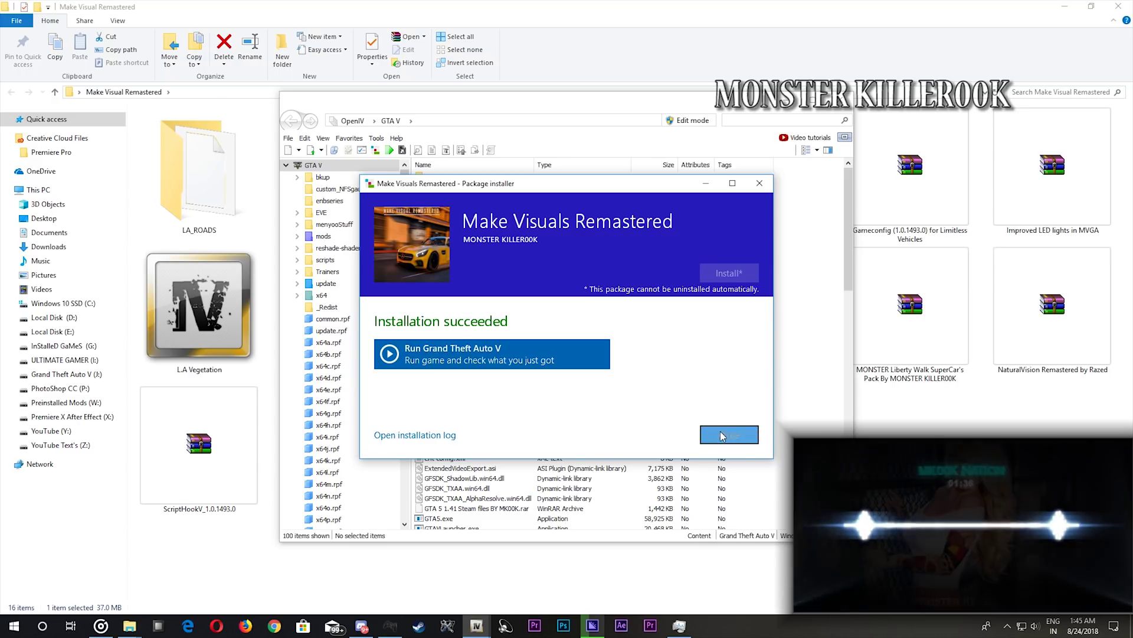
left_click(722, 436)
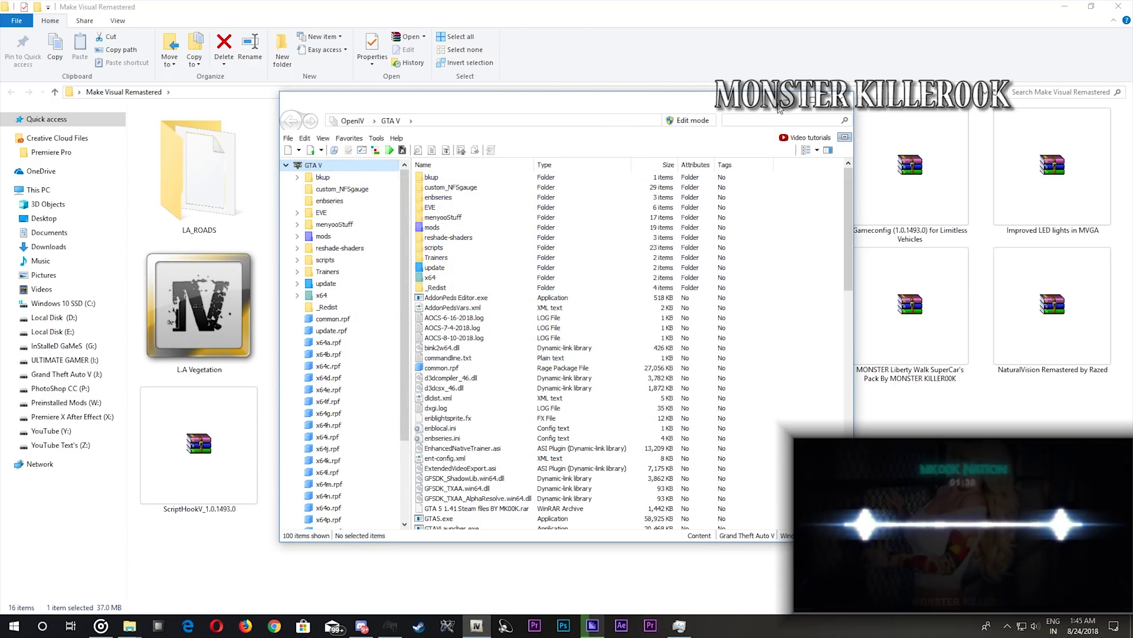
key("alt+F4")
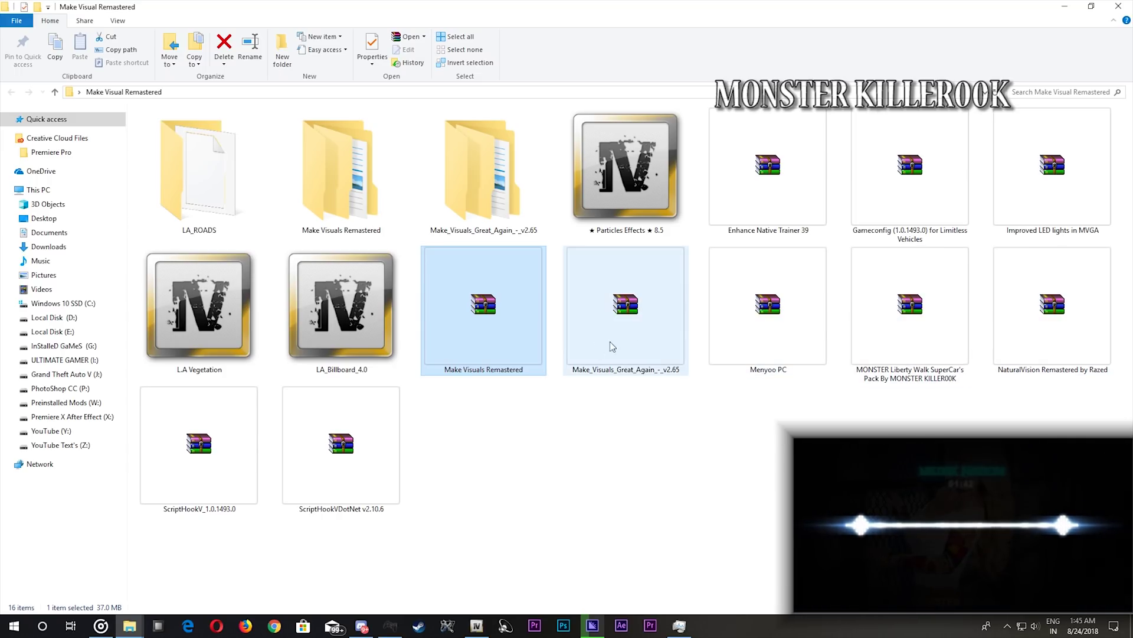
Step: In the NaturalVision Remastered by Razed archive, select NVR_carcols, NVR_emissive and NVR_textures under Manual Install\update\x64\dlcpacks
double_click(994, 333)
double_click(574, 174)
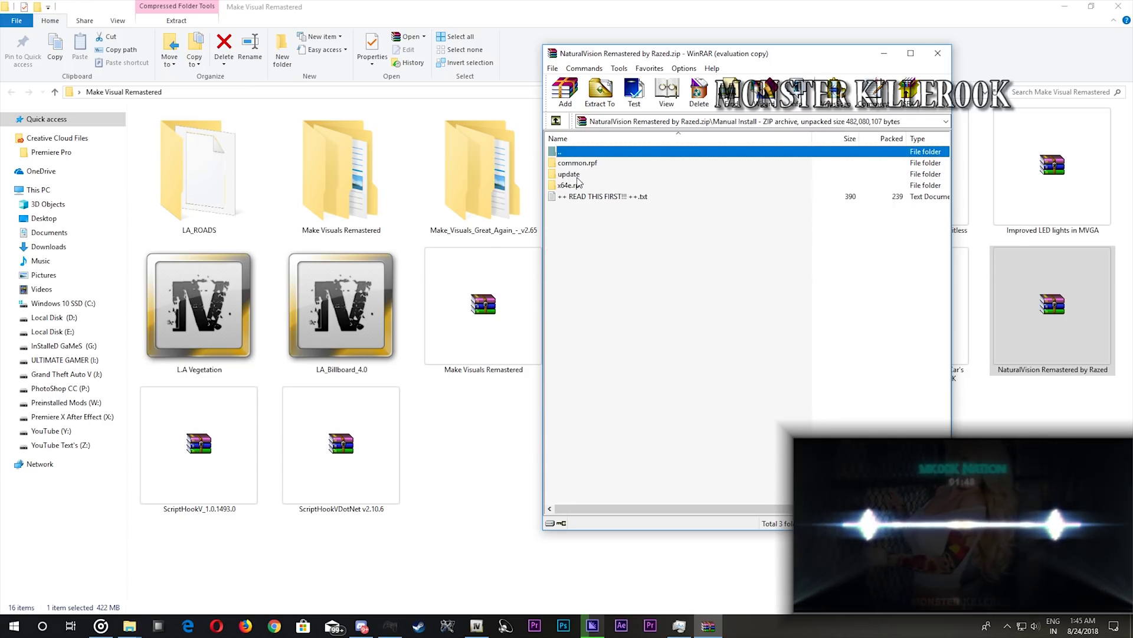
double_click(569, 174)
double_click(564, 174)
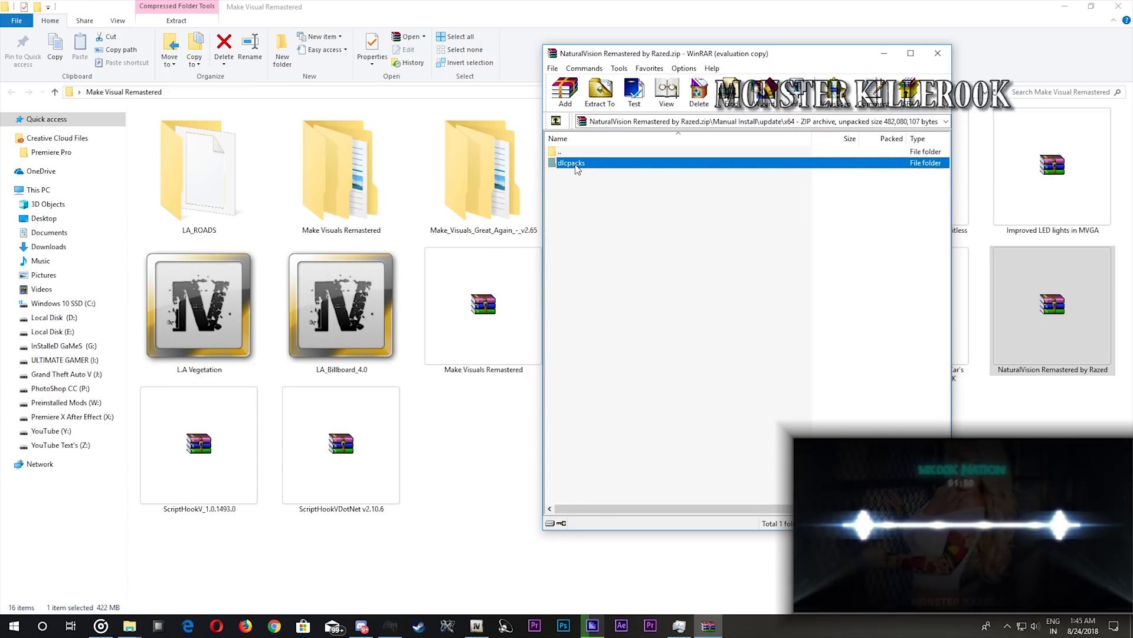
double_click(572, 163)
left_click(594, 230)
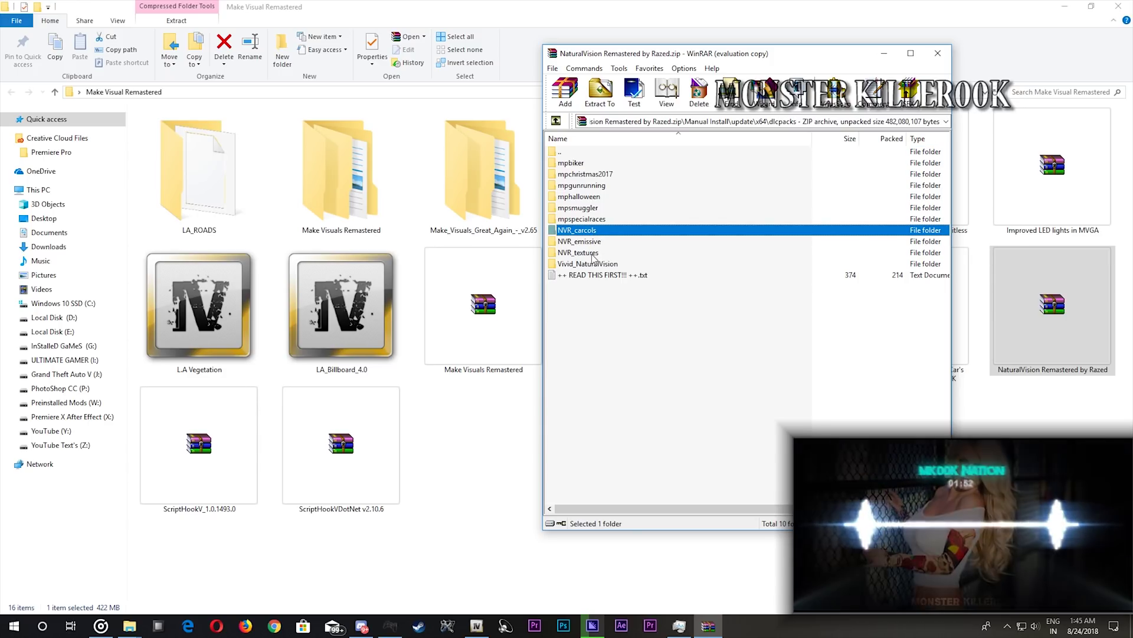
left_click(593, 252, "shift")
Step: Copy the three selected NVR folders into mods\update\x64\dlcpacks of the Grand Theft Auto V Make Visual Remastered - MVR folder
left_click(65, 375)
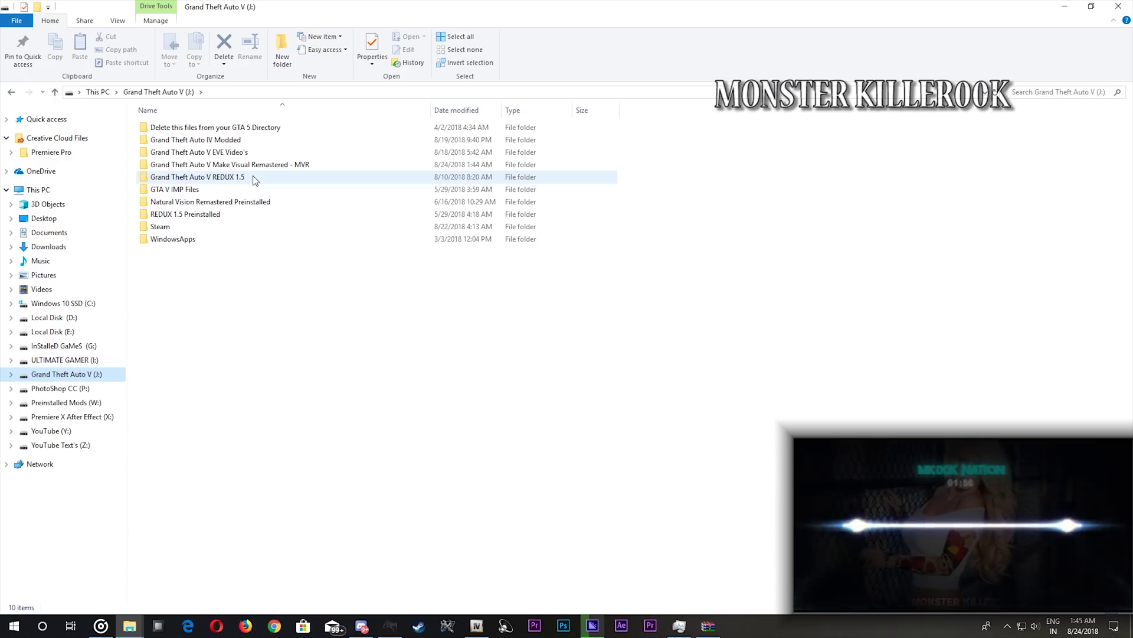
double_click(308, 165)
double_click(172, 175)
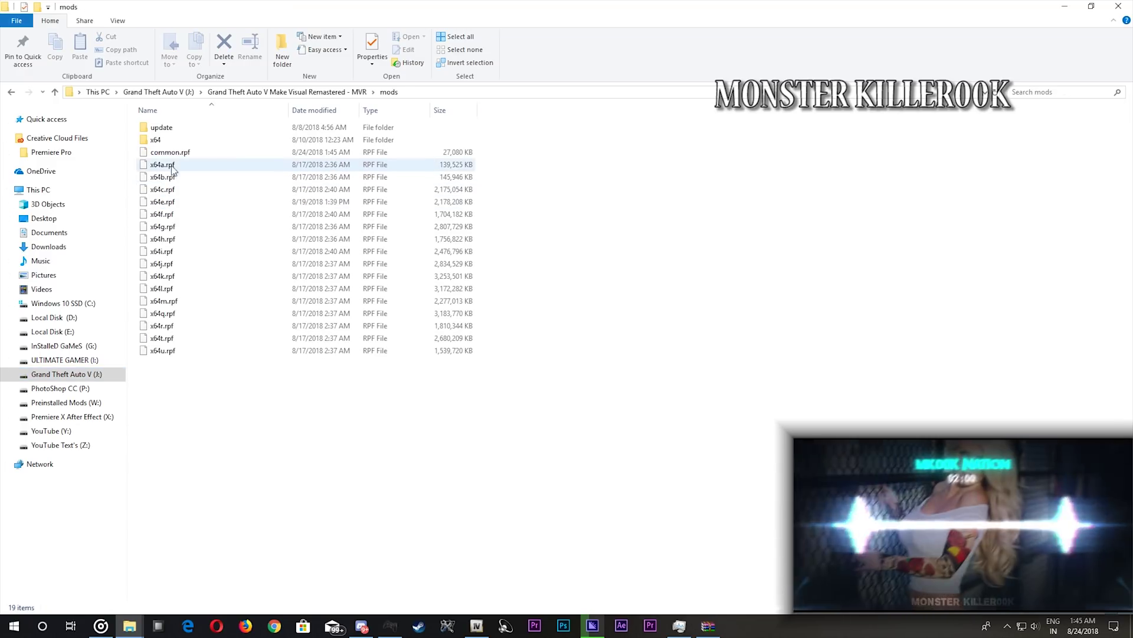
double_click(179, 125)
double_click(180, 126)
left_click(181, 128)
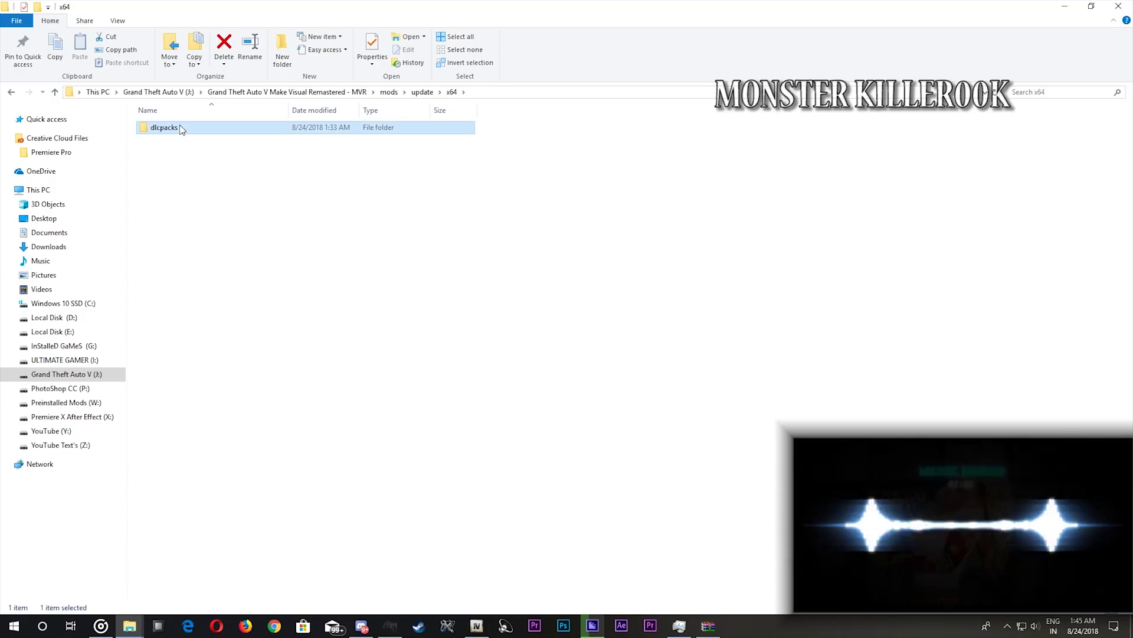
double_click(181, 128)
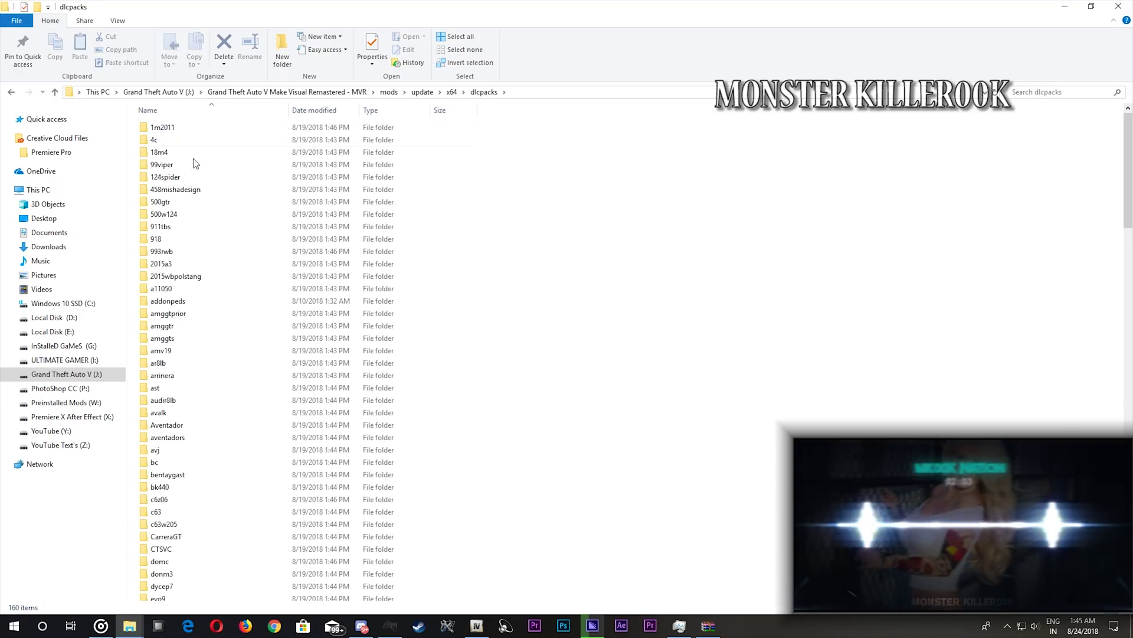
left_click(708, 625)
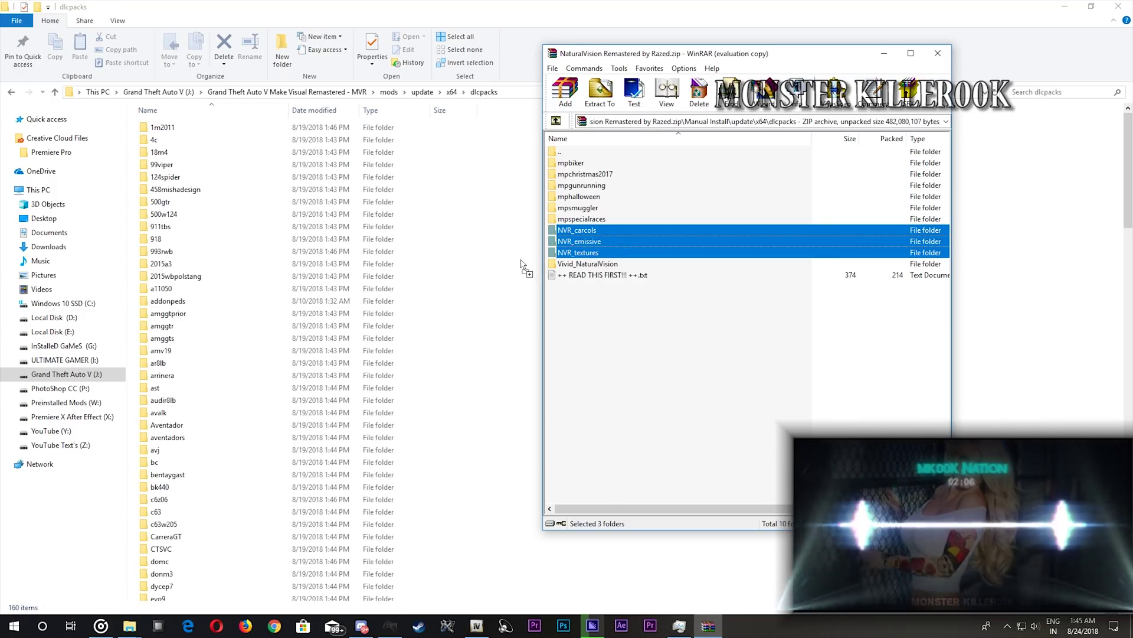
left_click_drag(521, 264, 522, 264)
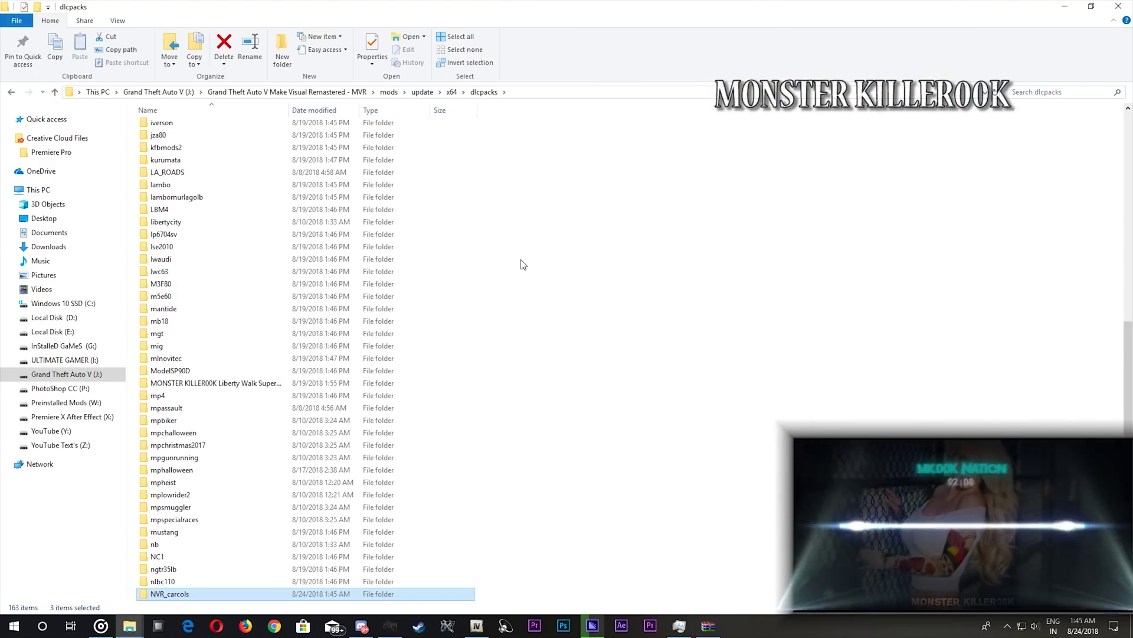
Step: Go back to the Make Visual Remastered folder on the Desktop
left_click(67, 216)
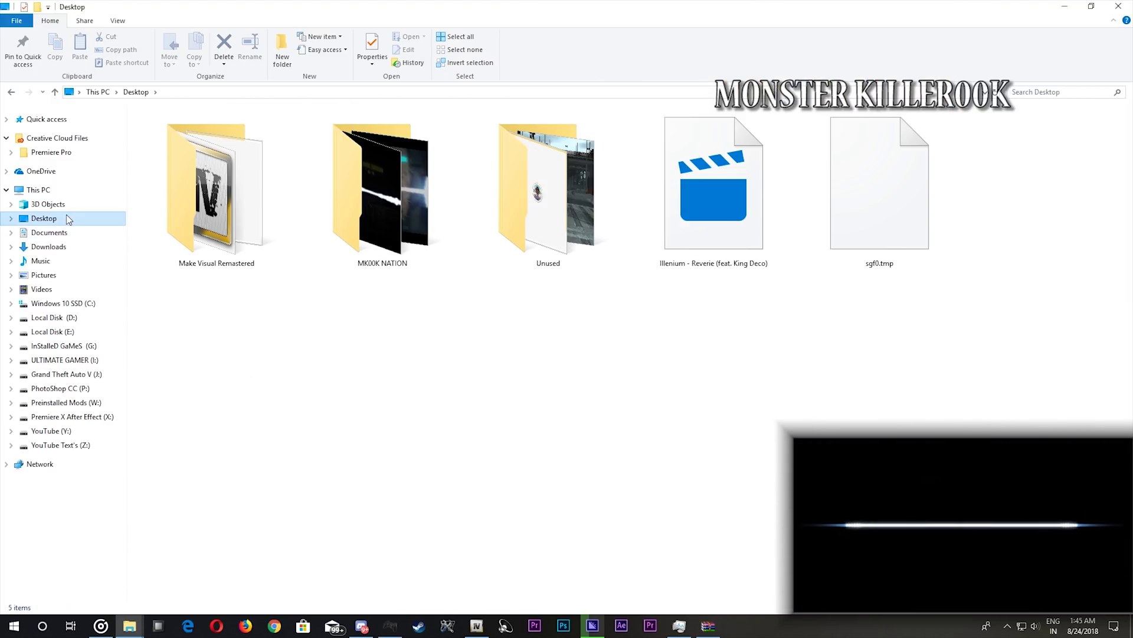
double_click(216, 188)
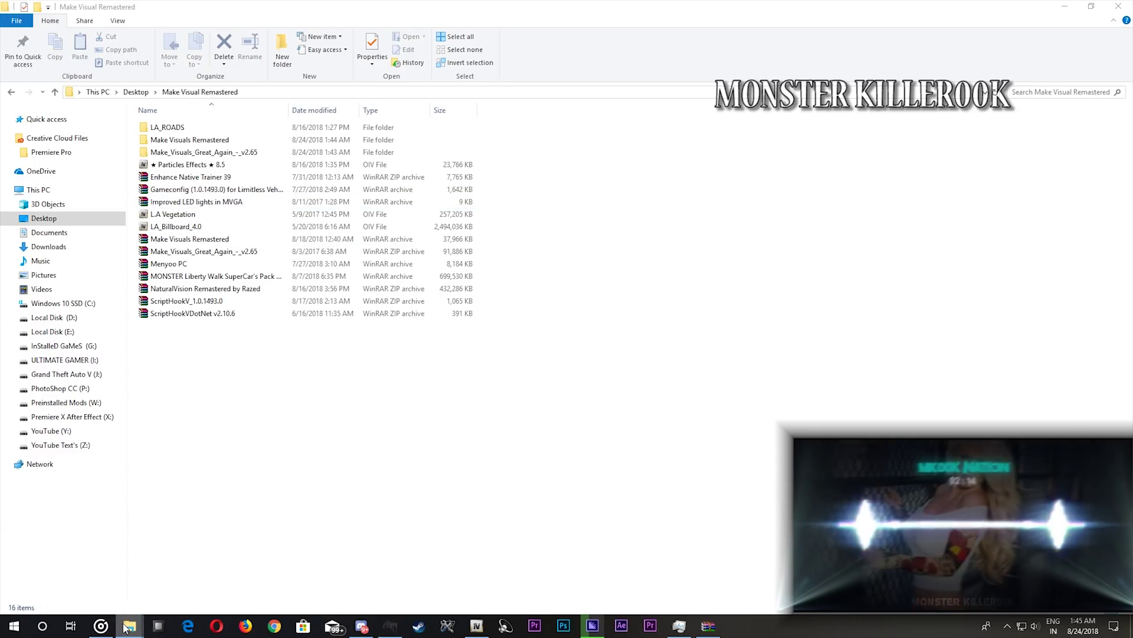
mouse_move(126, 628)
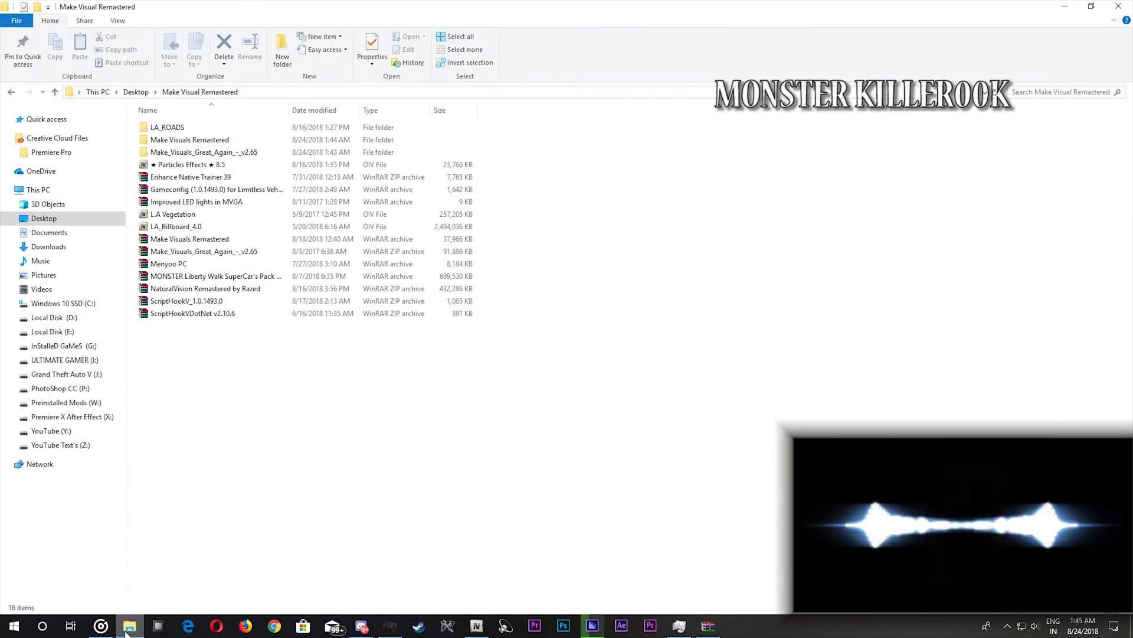
Step: Switch to OpenIV and extract dlclist.xml from mods\update\update.rpf\common\data to the Desktop
left_click(126, 627)
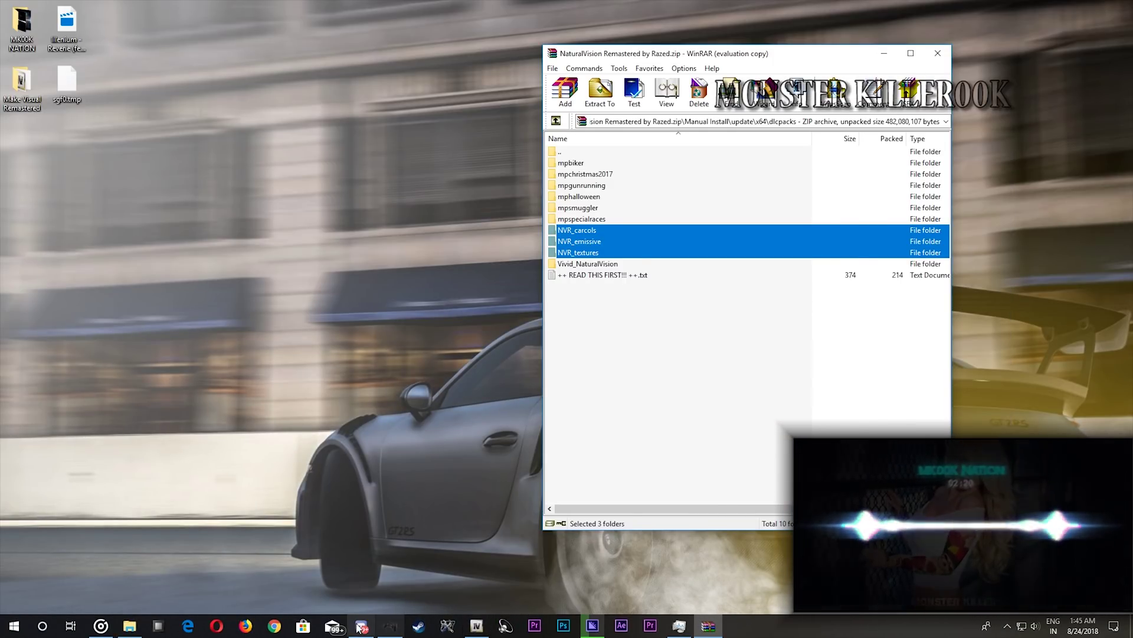
left_click(477, 625)
double_click(458, 227)
double_click(458, 178)
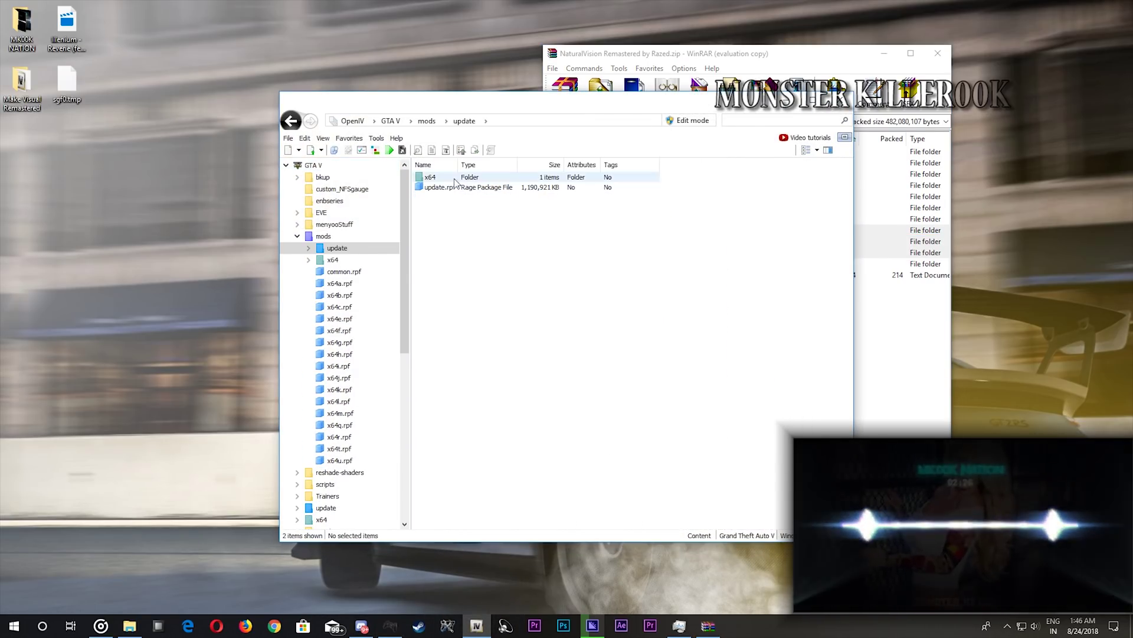
double_click(456, 187)
double_click(455, 178)
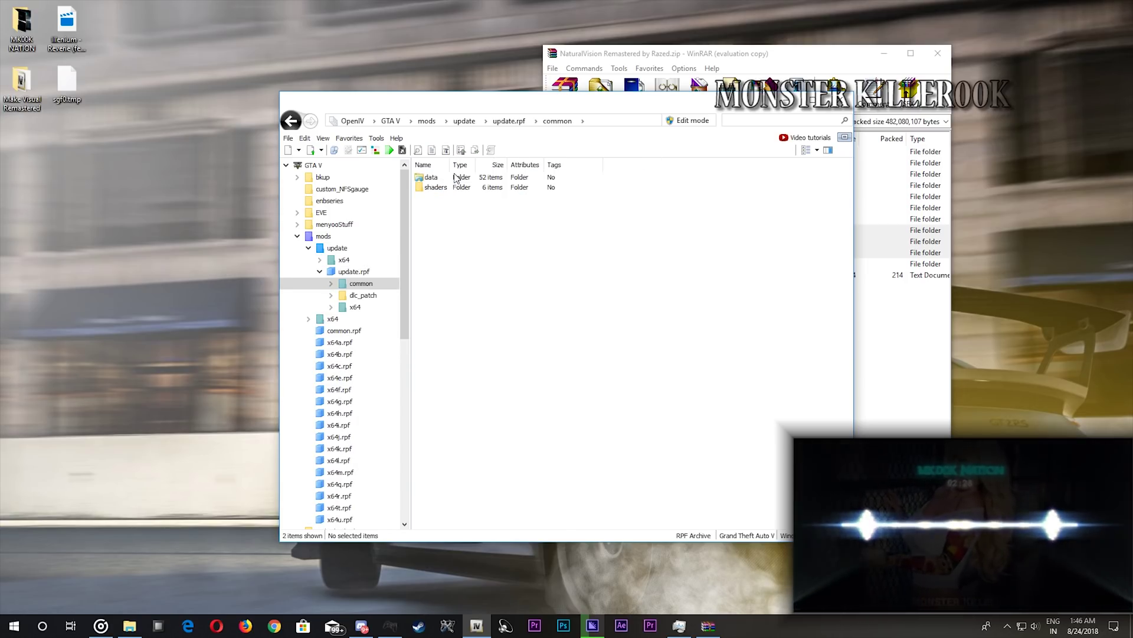
double_click(455, 177)
left_click_drag(438, 337, 59, 268)
left_click_drag(7, 194, 9, 197)
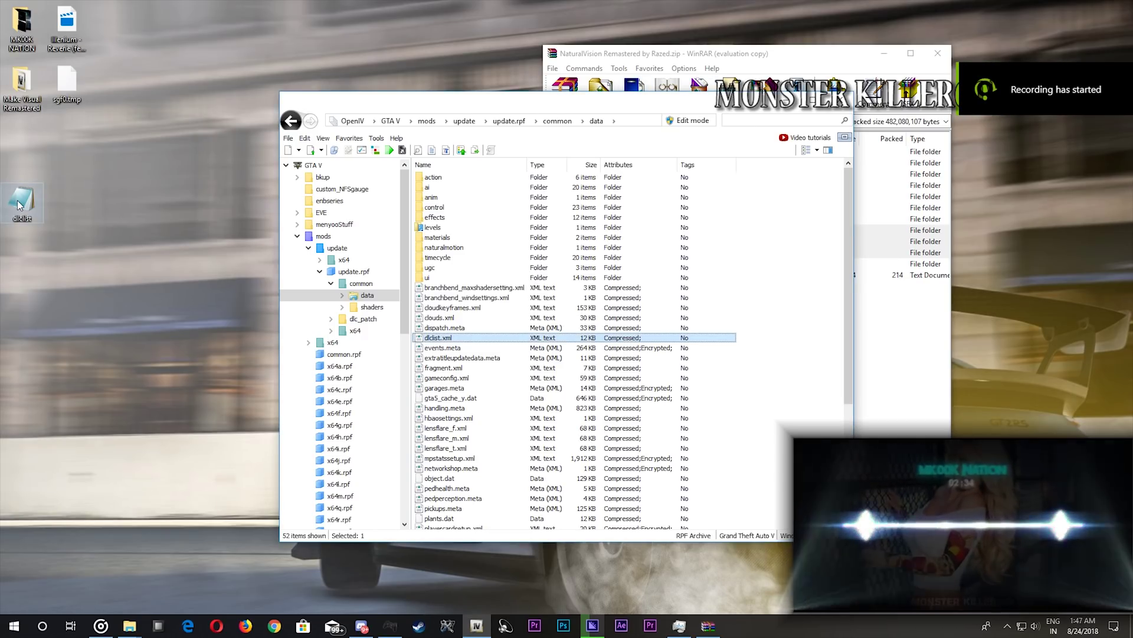
Step: In File Explorer, open mods\update\x64\dlcpacks of the Grand Theft Auto V Make Visual Remastered - MVR folder and locate the NVR folders
key("super+Tab")
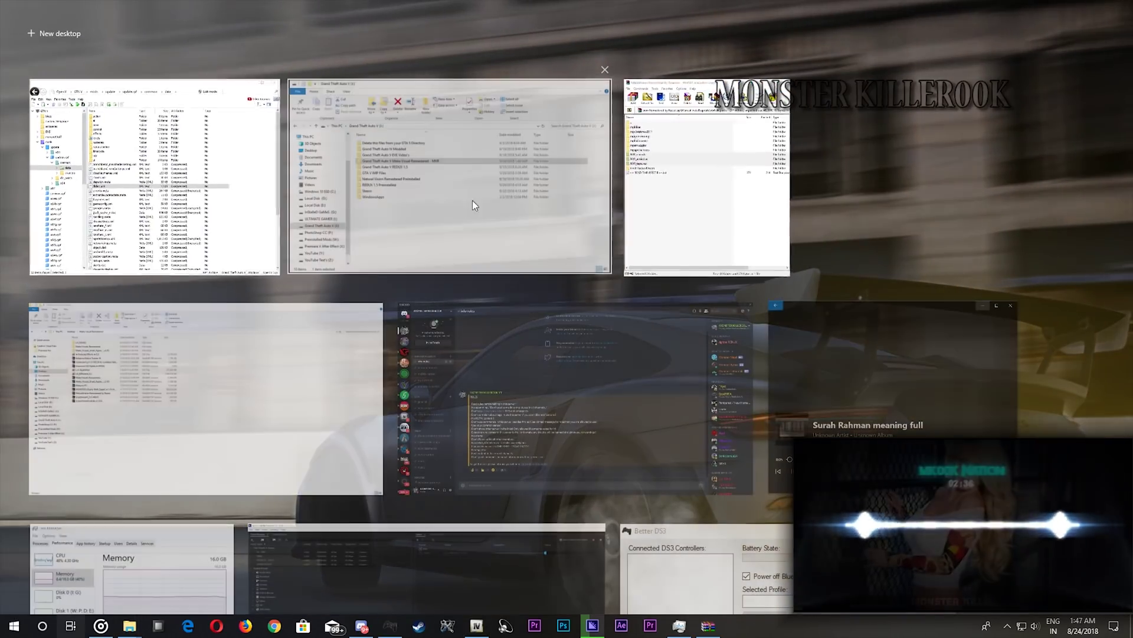
left_click(505, 192)
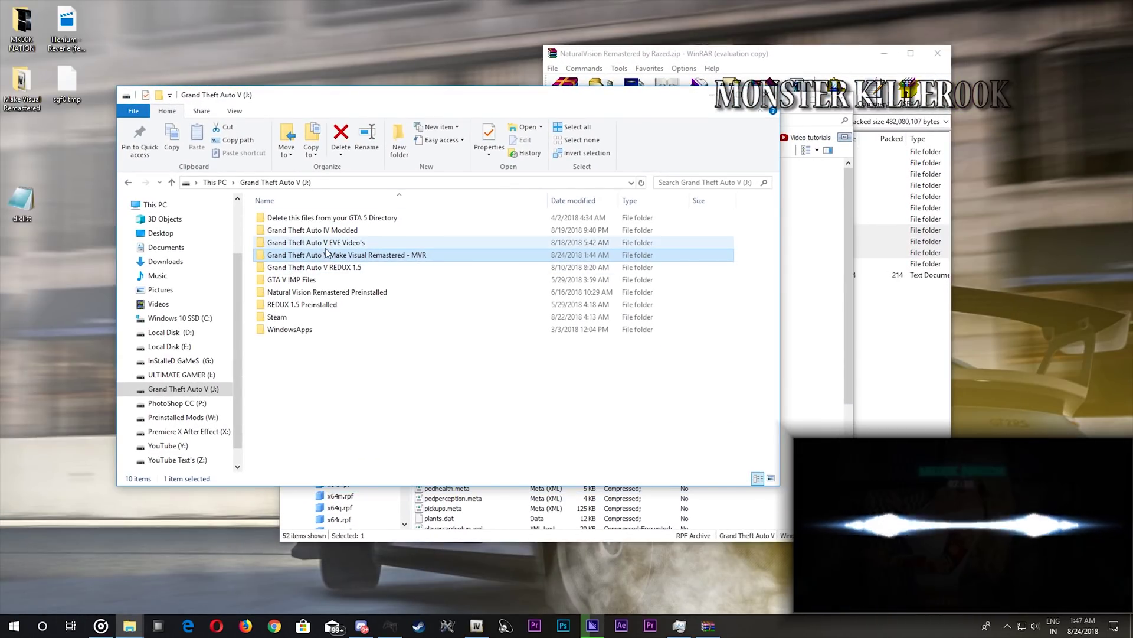
double_click(366, 255)
double_click(281, 293)
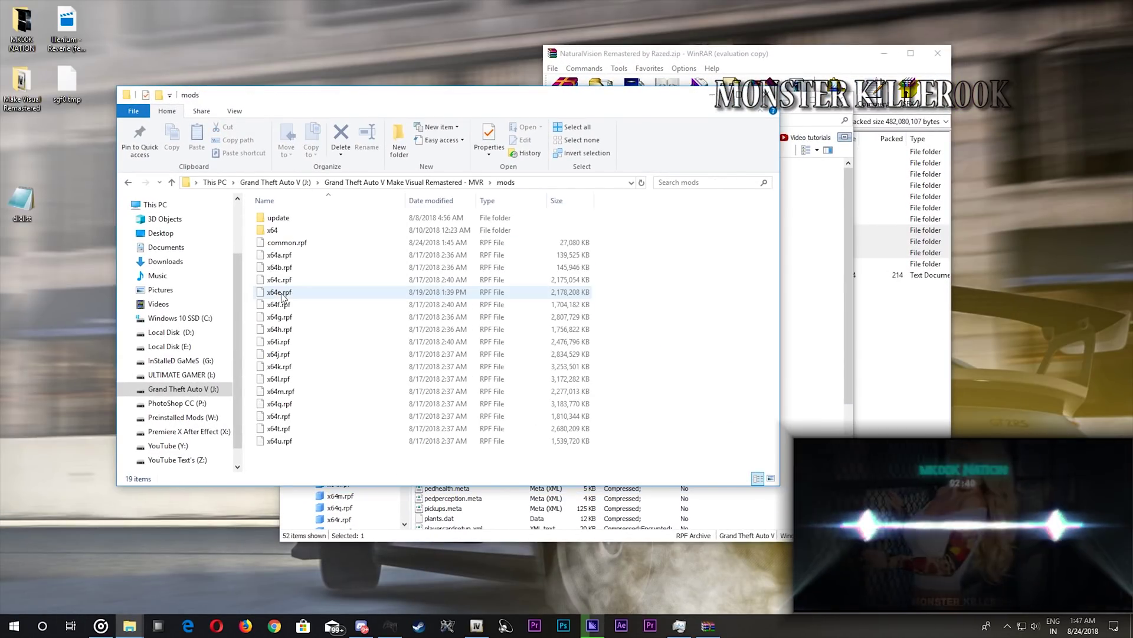
double_click(300, 220)
double_click(308, 219)
double_click(323, 220)
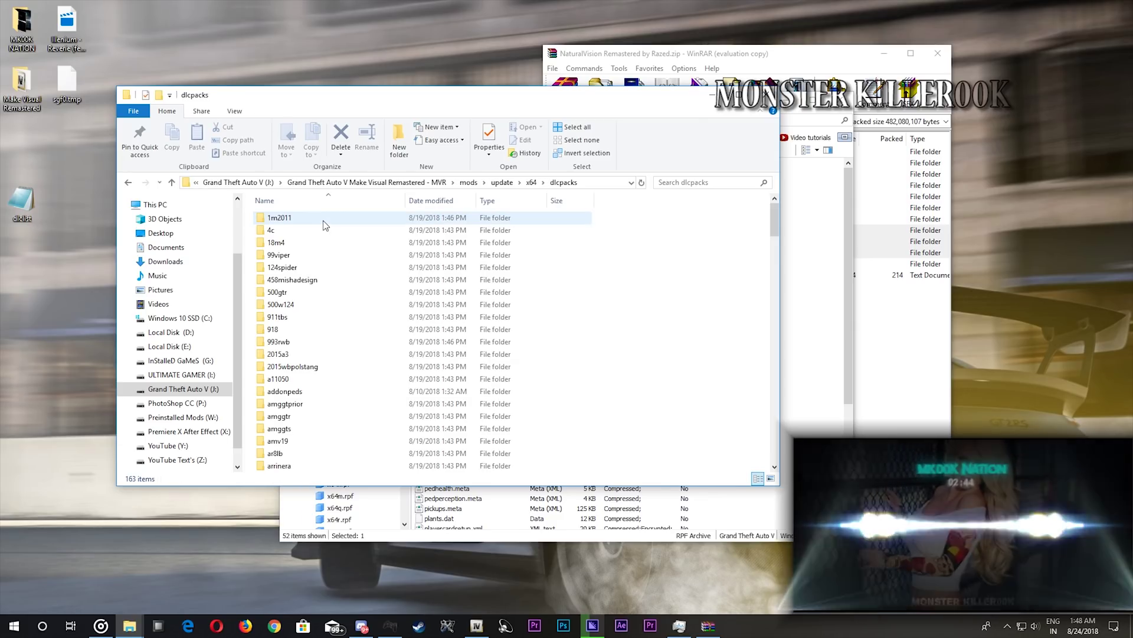
left_click(326, 229)
scroll(322, 230, "down", 20)
left_click(314, 228)
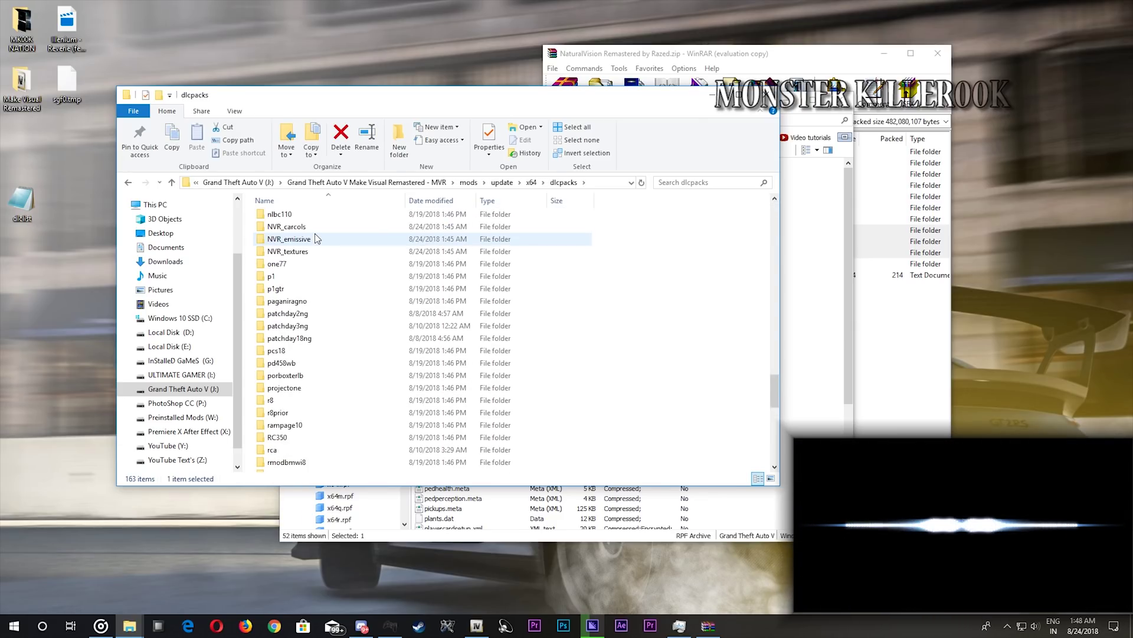
Step: Open the Desktop dlclist file in Notepad and add three copies of its final frenchriviera item line before the closing Paths tag
double_click(22, 203)
left_click_drag(841, 138, 841, 475)
left_click_drag(406, 460, 137, 458)
right_click(237, 462)
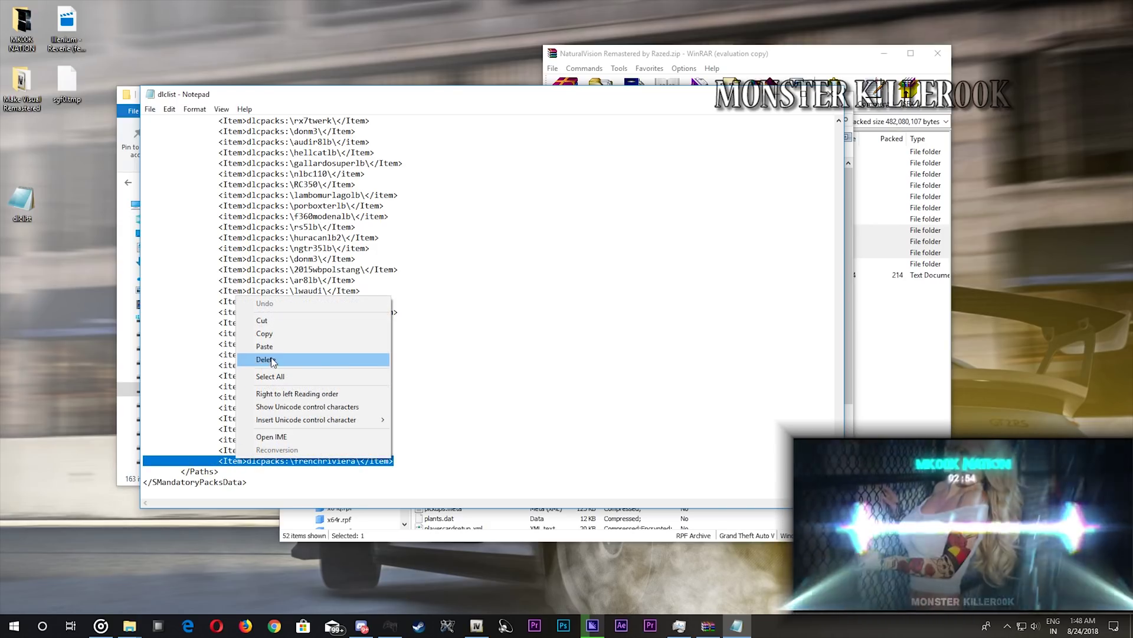
left_click(259, 329)
left_click(406, 460)
key("Return")
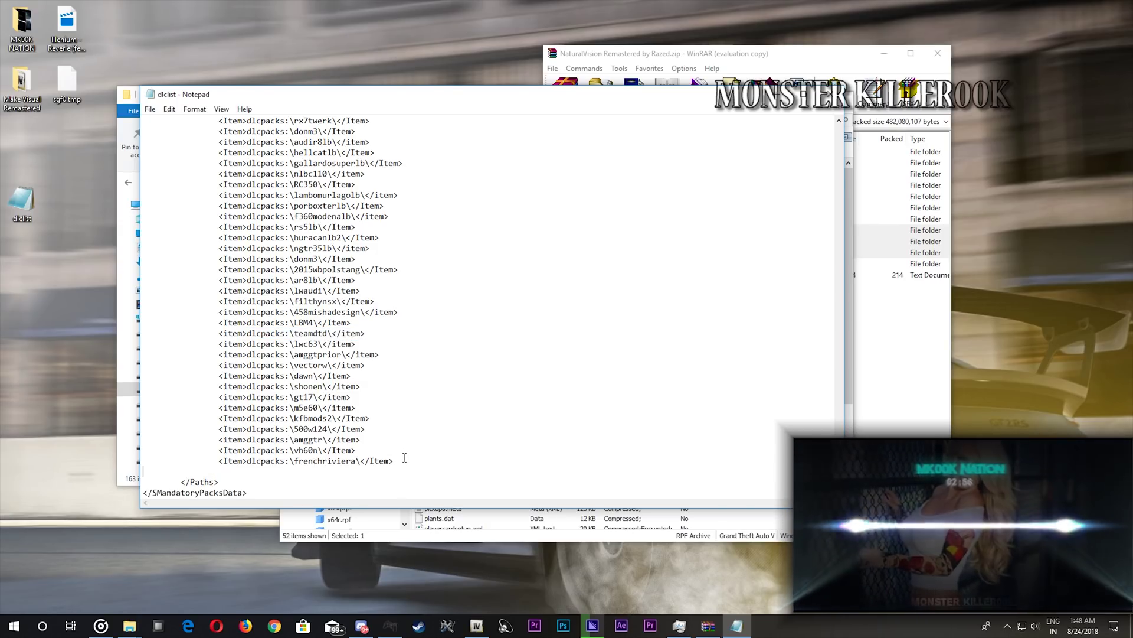
key("ctrl+shift+End")
key("Delete")
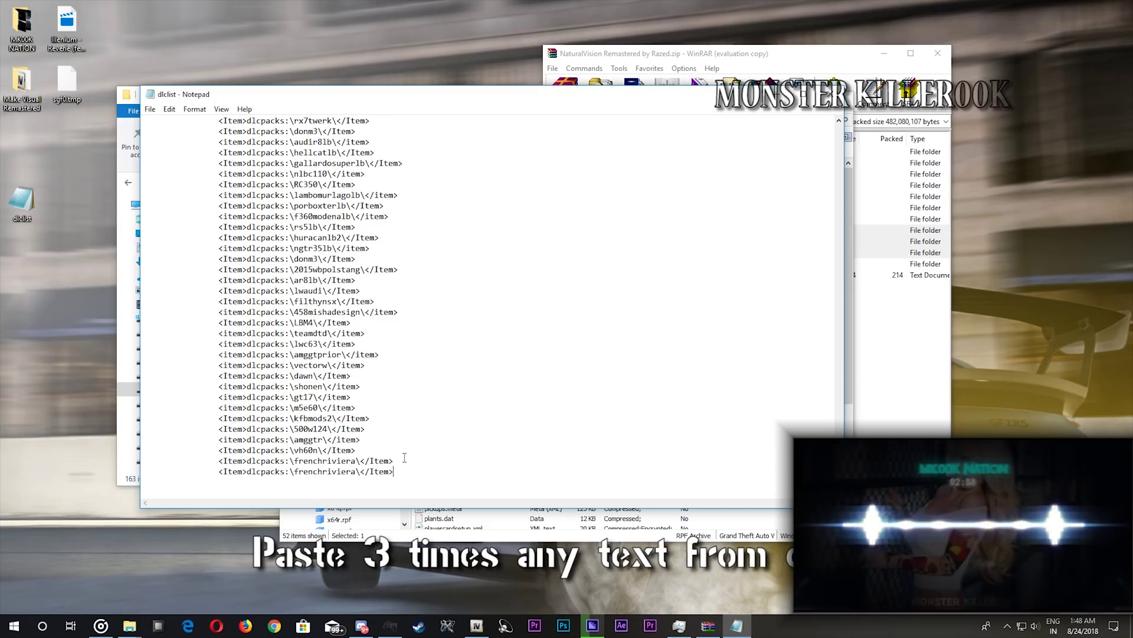
key("ctrl+v")
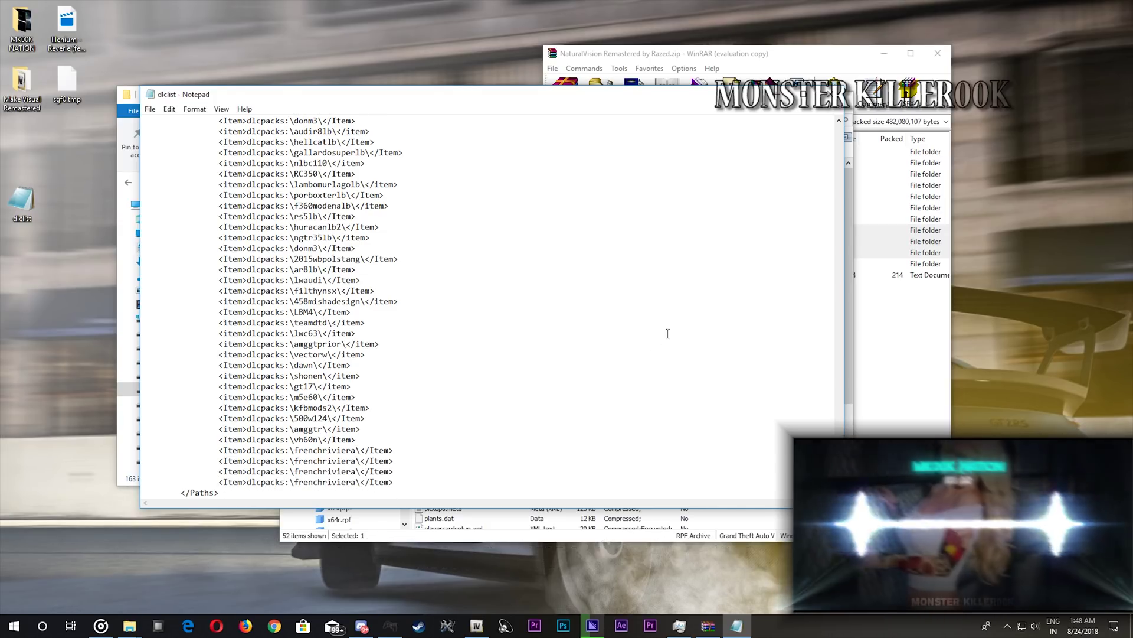
Step: Copy the NVR_carcols folder name and put it in place of frenchriviera in the first duplicated dlclist line
left_click_drag(352, 103, 596, 88)
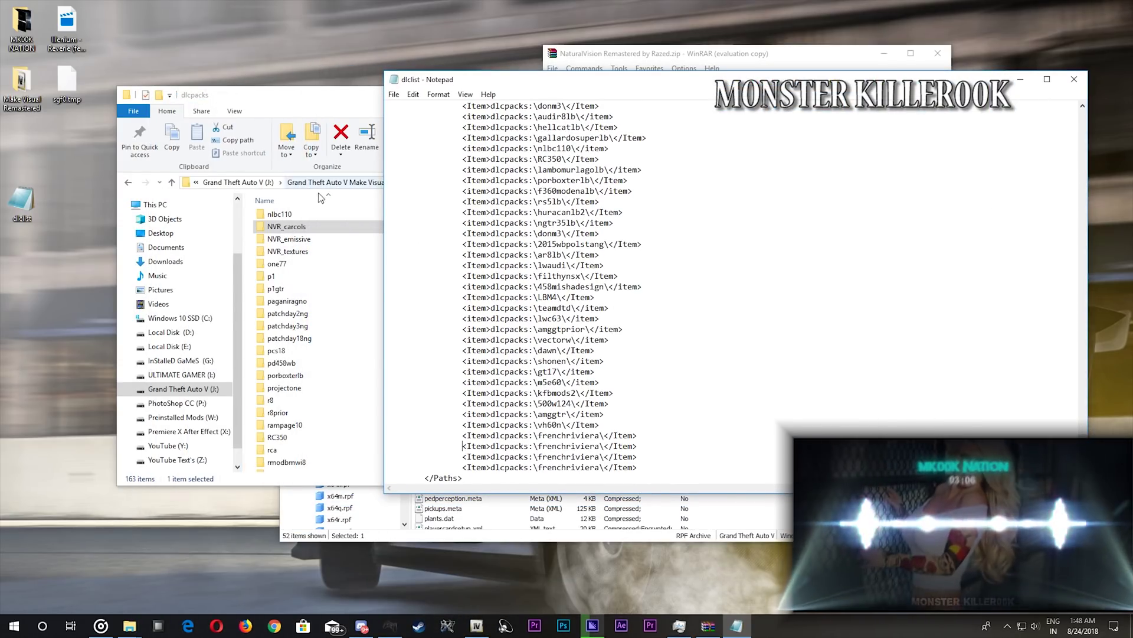
left_click(289, 227)
right_click(289, 227)
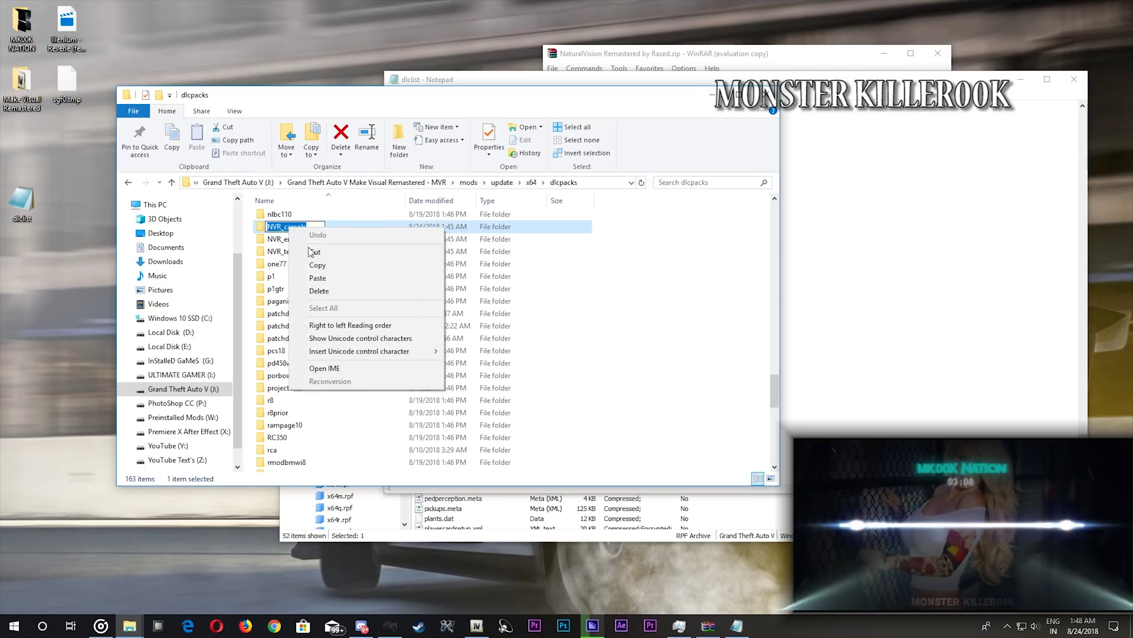
left_click(319, 267)
left_click(892, 274)
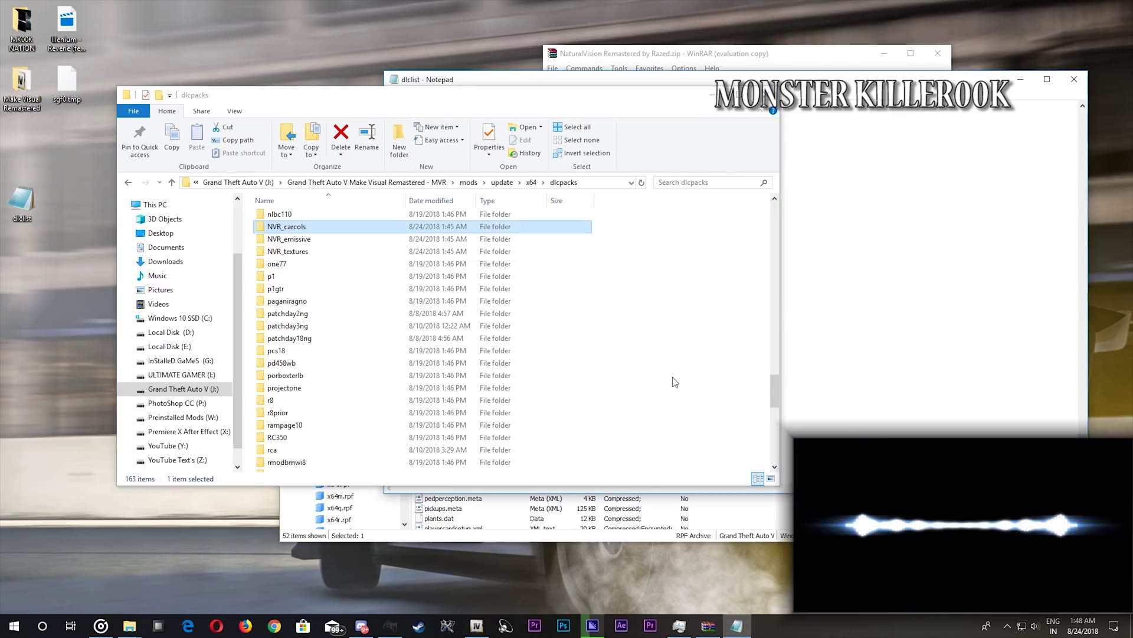
left_click_drag(890, 86, 848, 92)
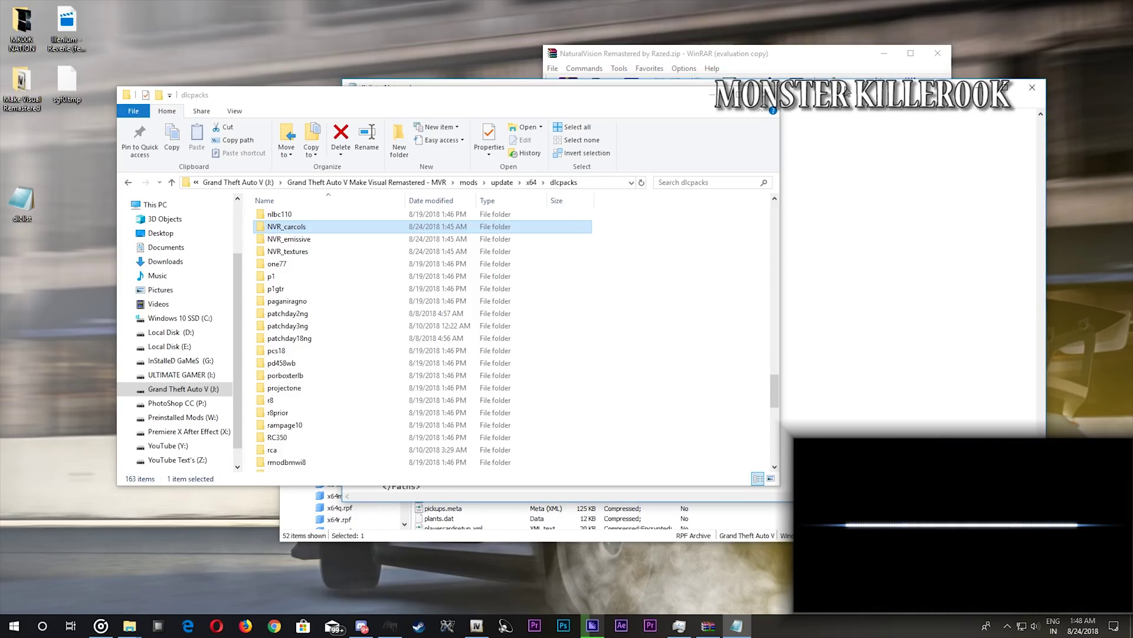
left_click(710, 100)
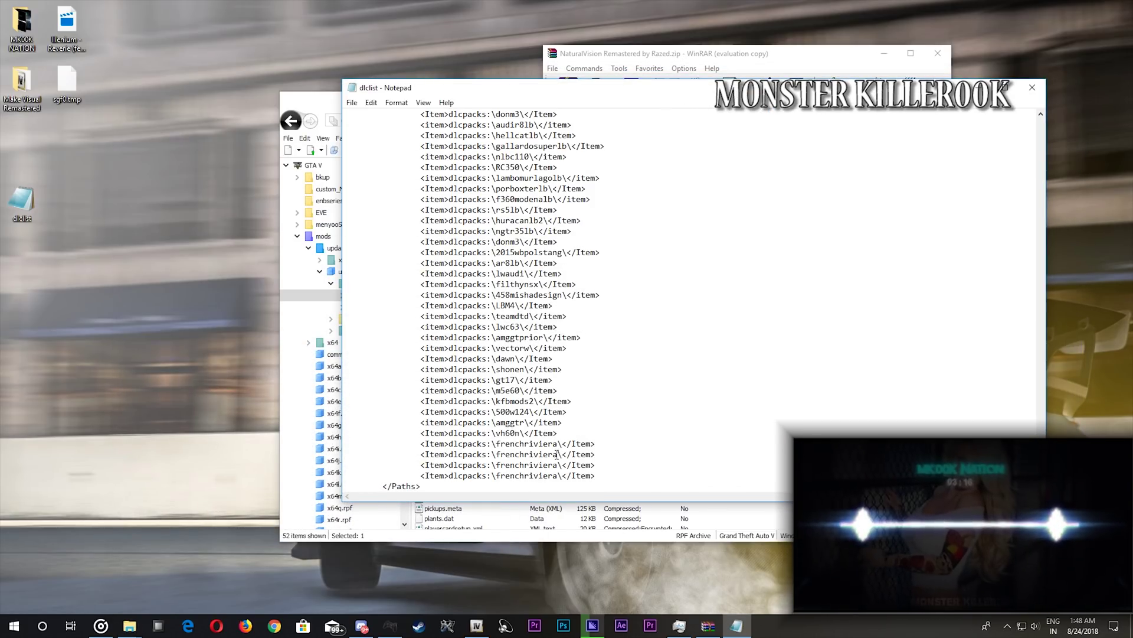
right_click(497, 461)
left_click(526, 349)
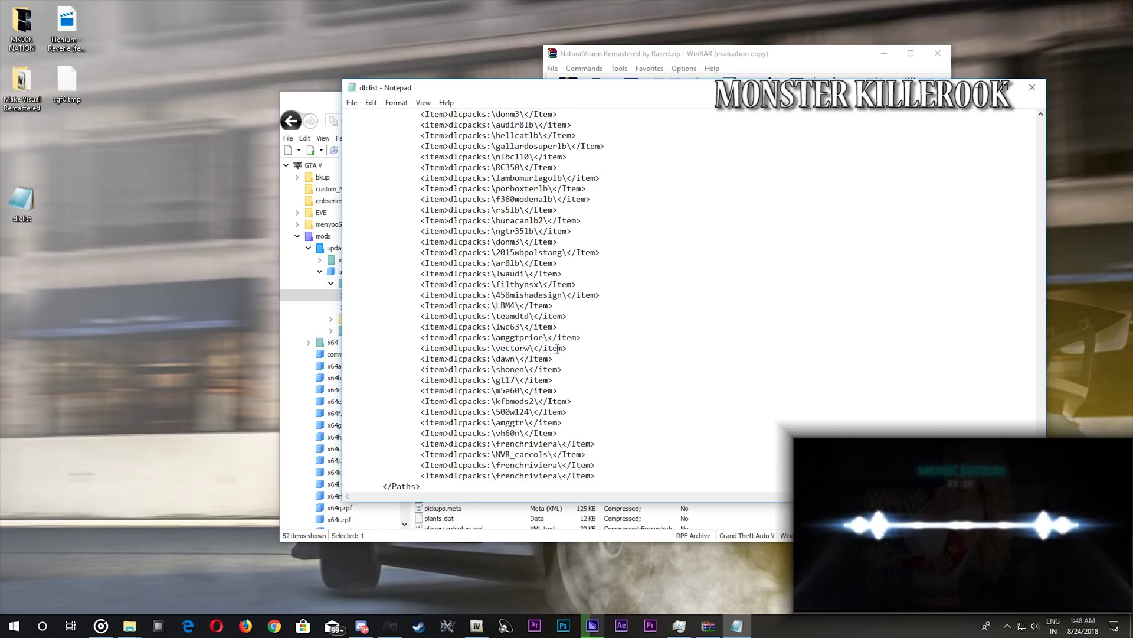
Step: Copy the NVR_emissive folder name and put it in place of frenchriviera in the second duplicated dlclist line
left_click(129, 626)
left_click(289, 238)
left_click(305, 239)
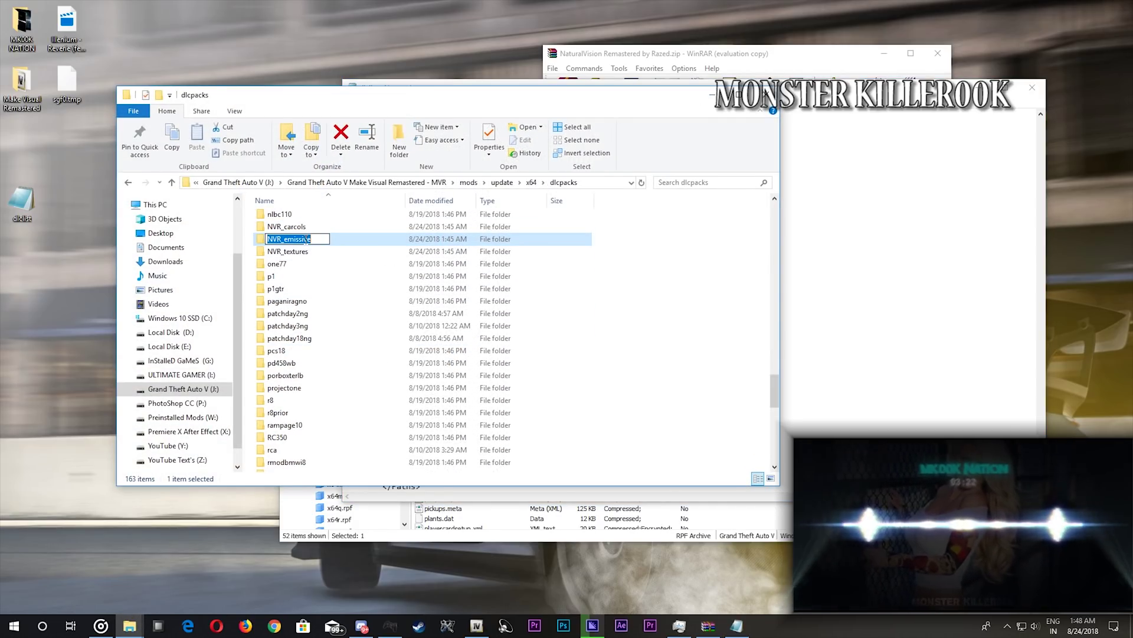
left_click(812, 196)
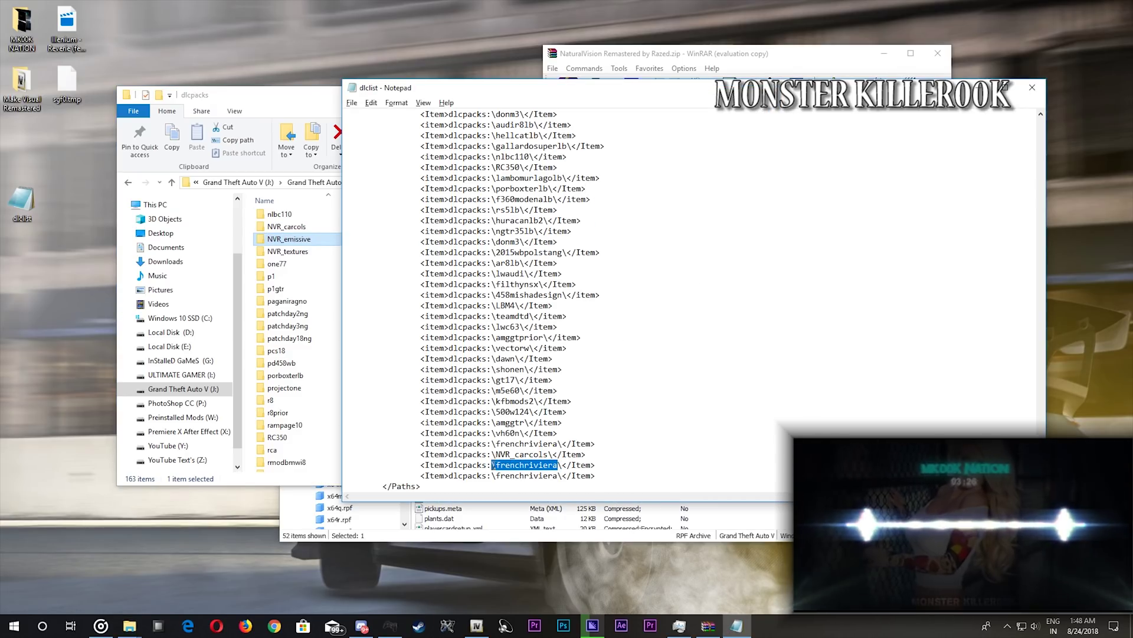
key("ctrl+v")
Step: Replace frenchriviera in the third duplicated line with the copied folder name NVR_textures, then save and close dlclist
left_click(301, 252)
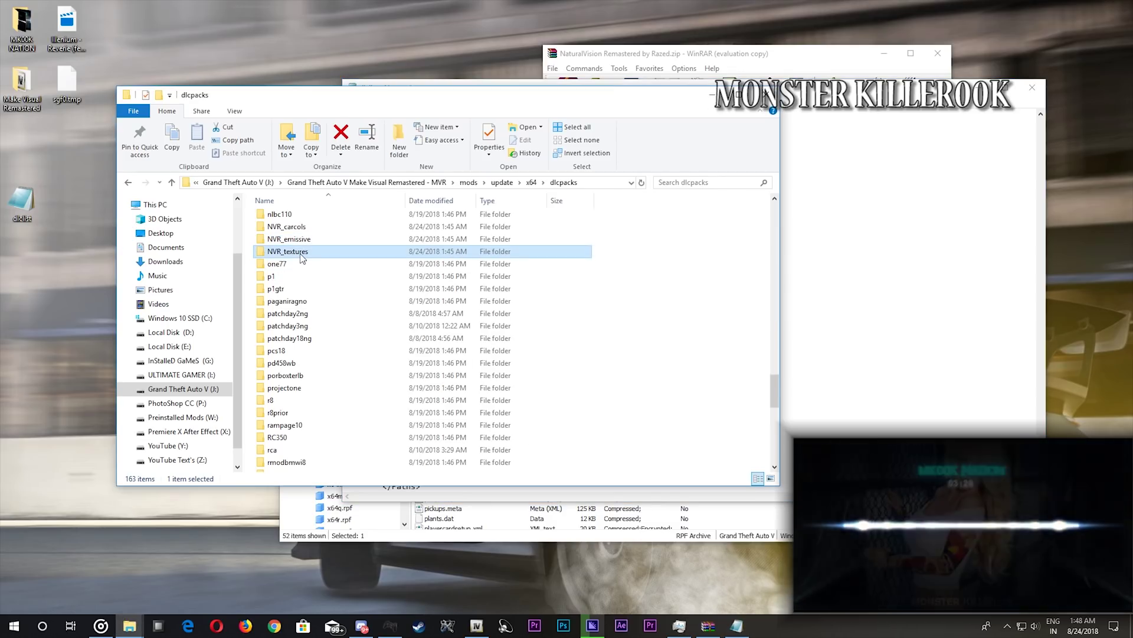
left_click(301, 252)
right_click(302, 252)
left_click(797, 349)
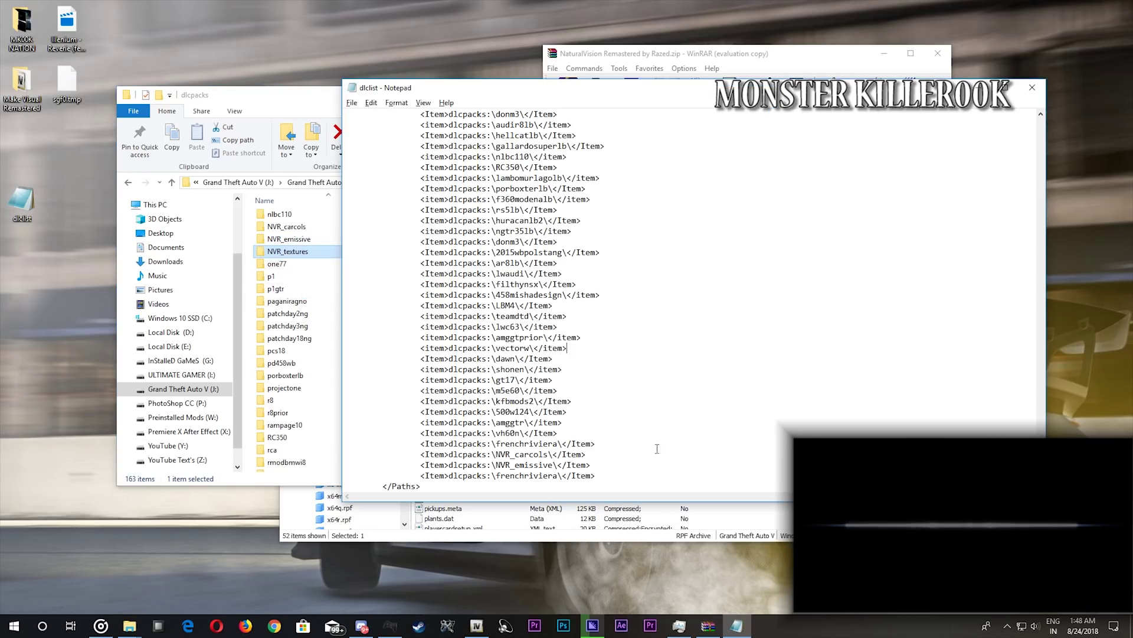
double_click(515, 476)
right_click(499, 477)
left_click(526, 366)
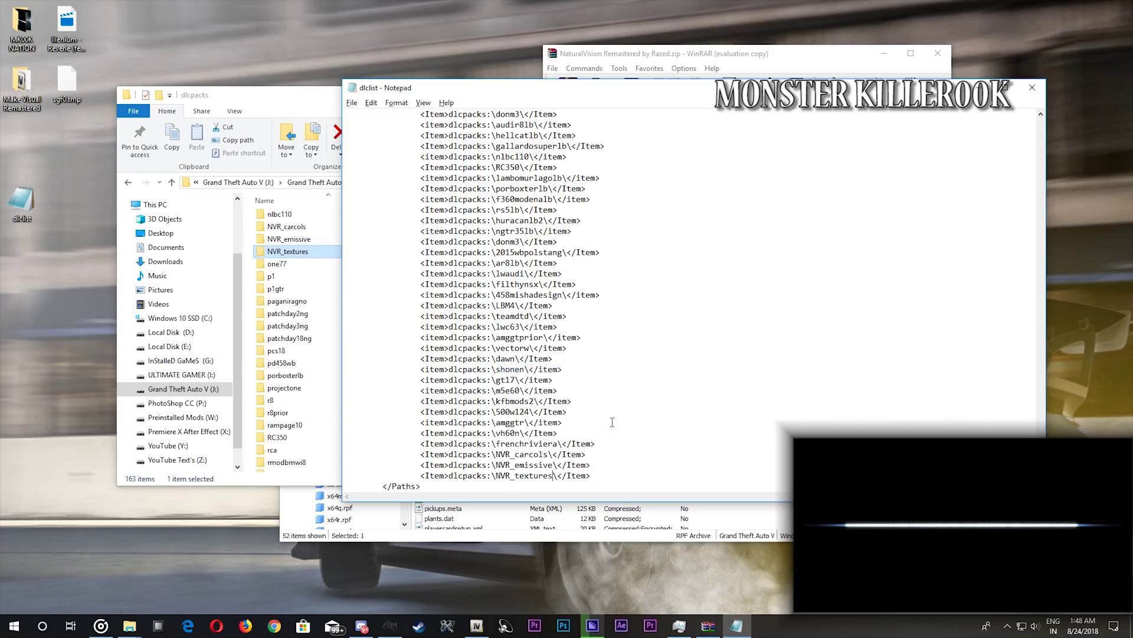
left_click(1028, 91)
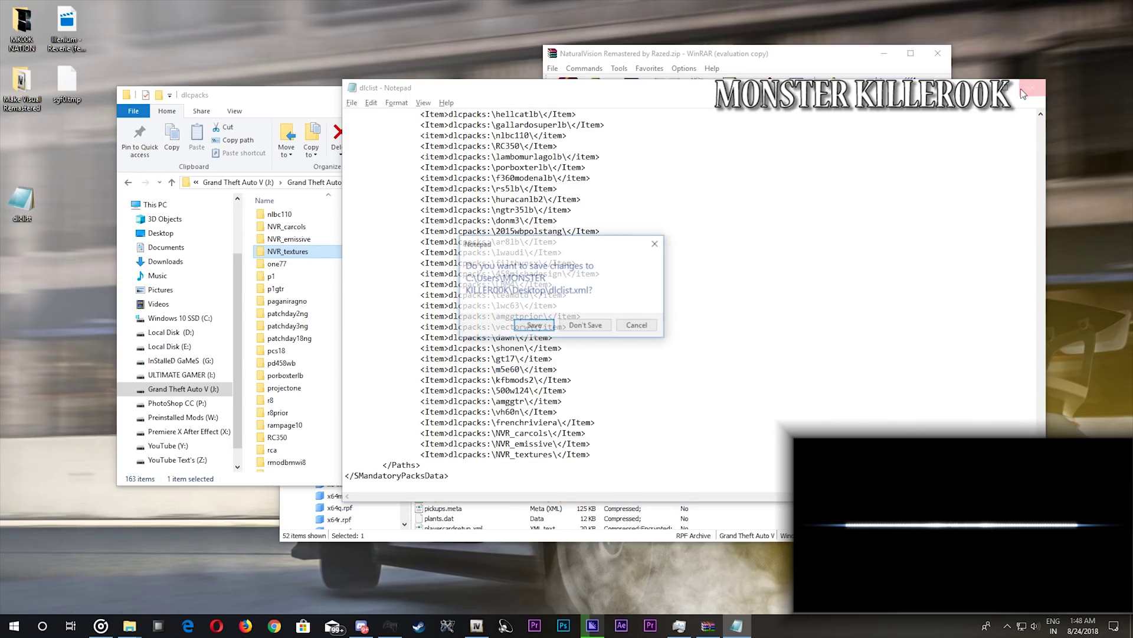
left_click(532, 326)
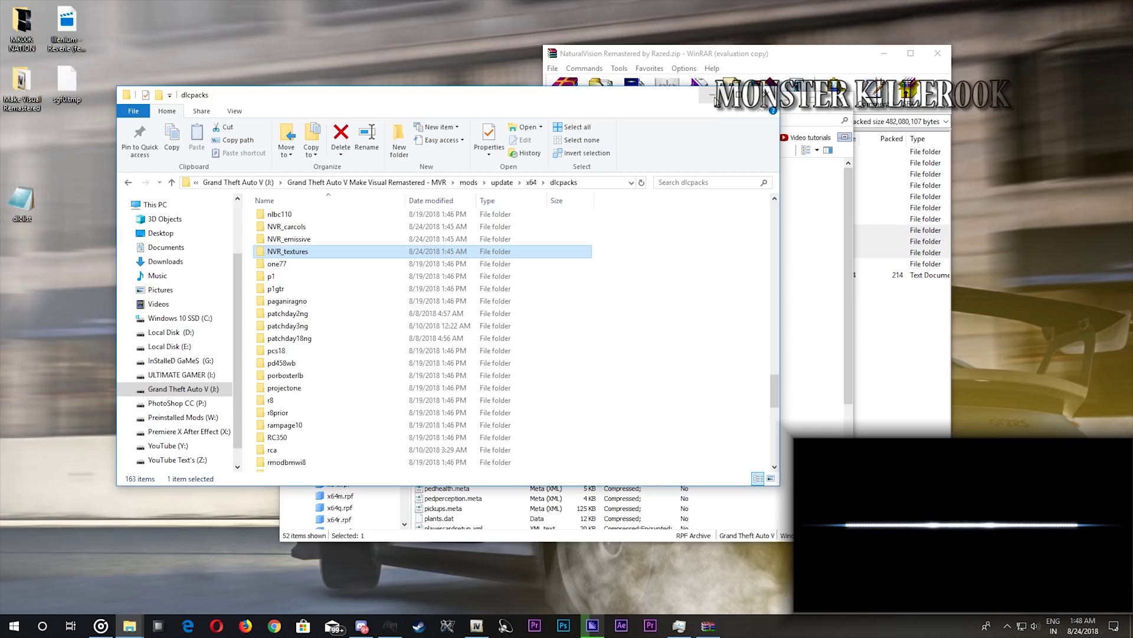
Step: Turn on Edit mode in OpenIV for the update.rpf common\data folder, then minimize OpenIV
left_click(715, 98)
left_click(670, 119)
left_click(605, 352)
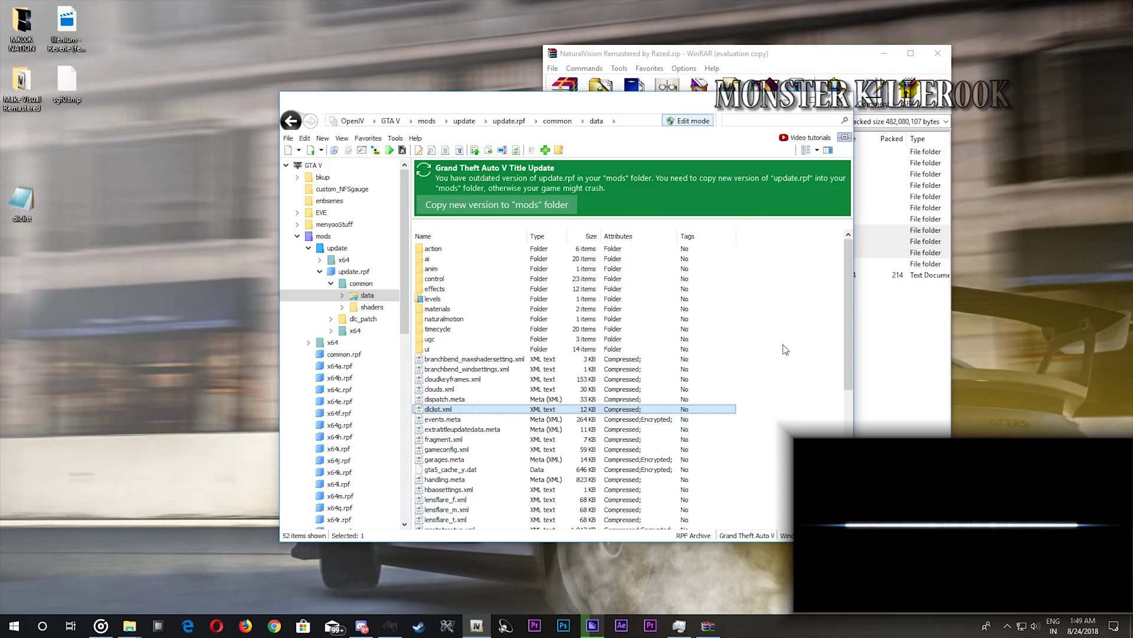
left_click(794, 104)
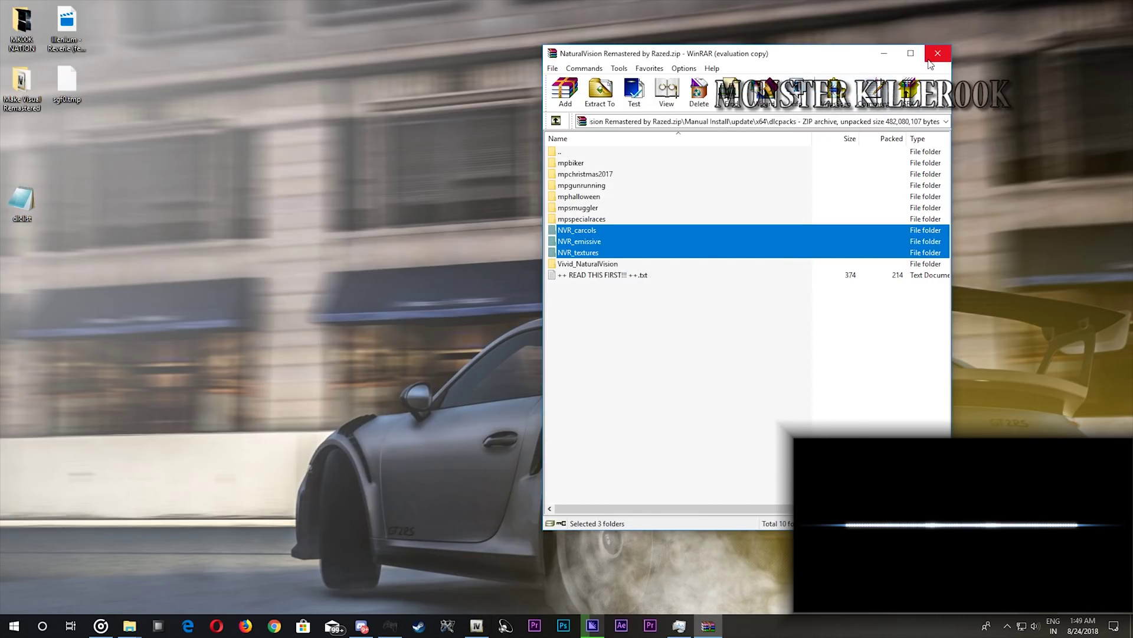
Step: In the NaturalVision Remastered by Razed archive, go back up to the root and open the Main Files folder
double_click(581, 152)
double_click(581, 151)
double_click(581, 151)
double_click(580, 151)
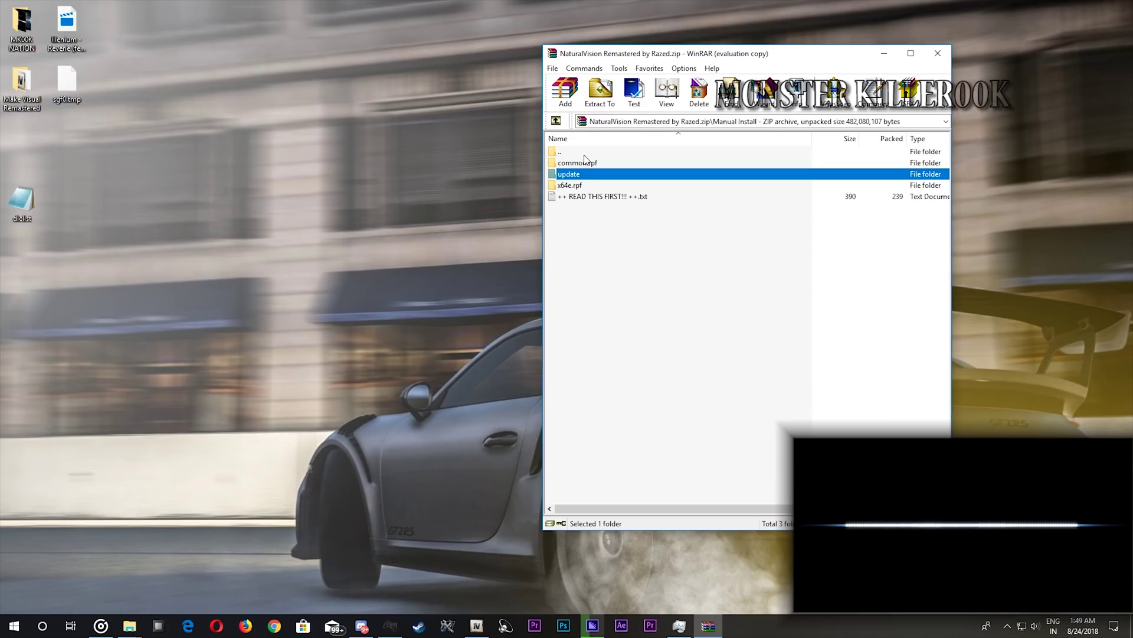
double_click(590, 164)
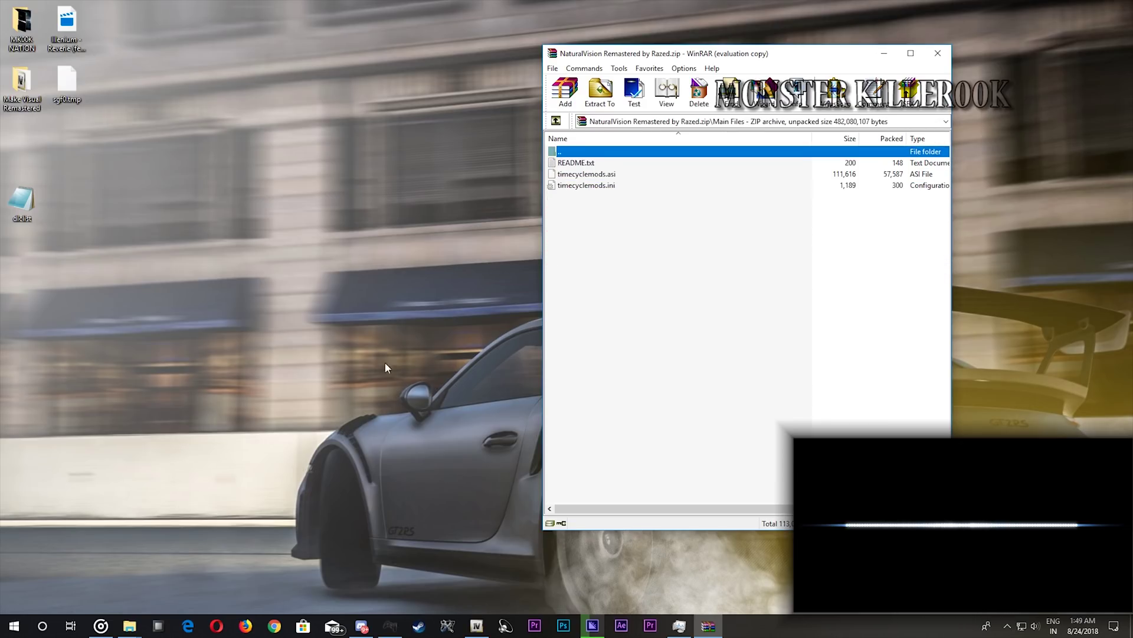
Step: Copy timecyclemods.asi and timecyclemods.ini from Main Files into the Grand Theft Auto V Make Visual Remastered - MVR folder
left_click(129, 625)
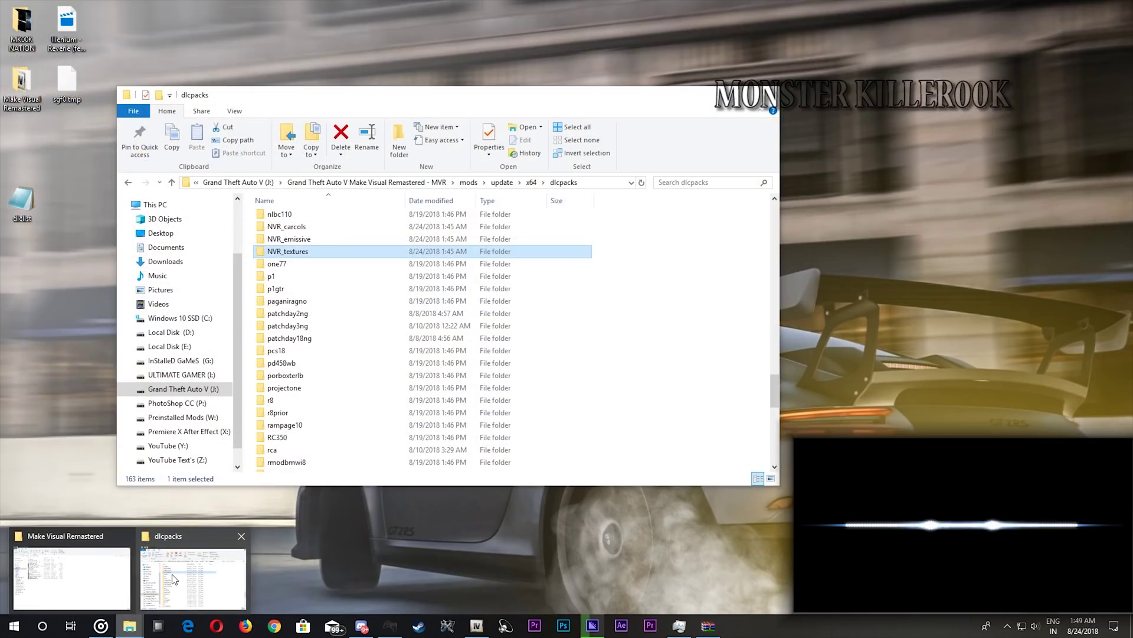
left_click(175, 578)
left_click(366, 182)
left_click_drag(760, 57, 990, 66)
left_click_drag(850, 219, 745, 253)
key("Return")
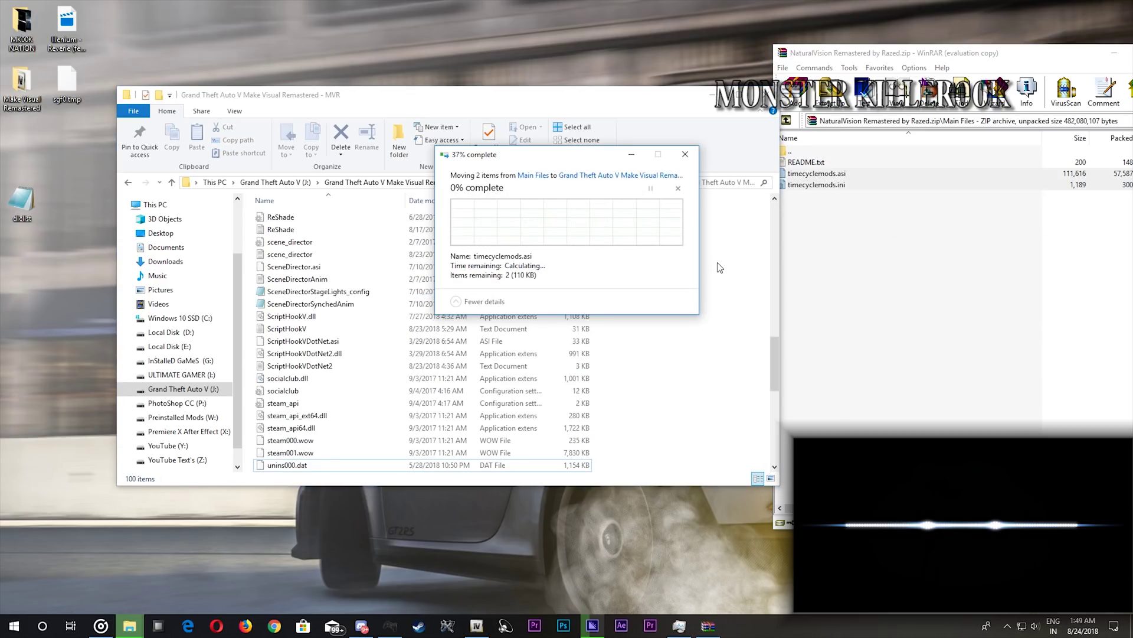
Step: In the NaturalVision Remastered archive, return to the root and open Optional Add-Ons, then its 2. ReShade and ENB folder
left_click(849, 263)
key("BackSpace")
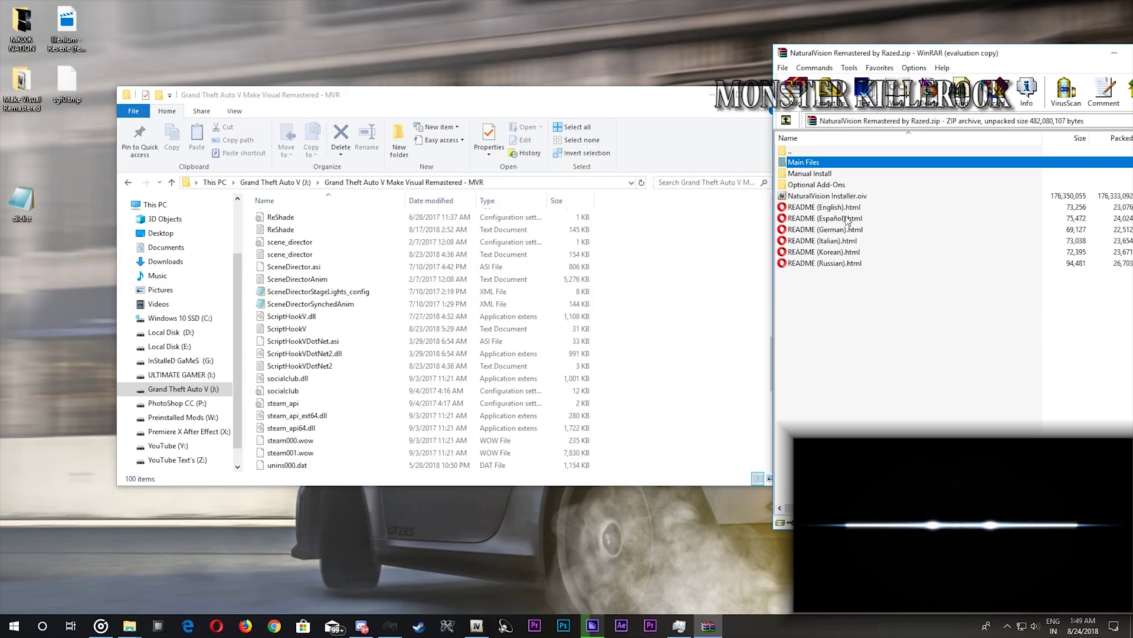
double_click(842, 185)
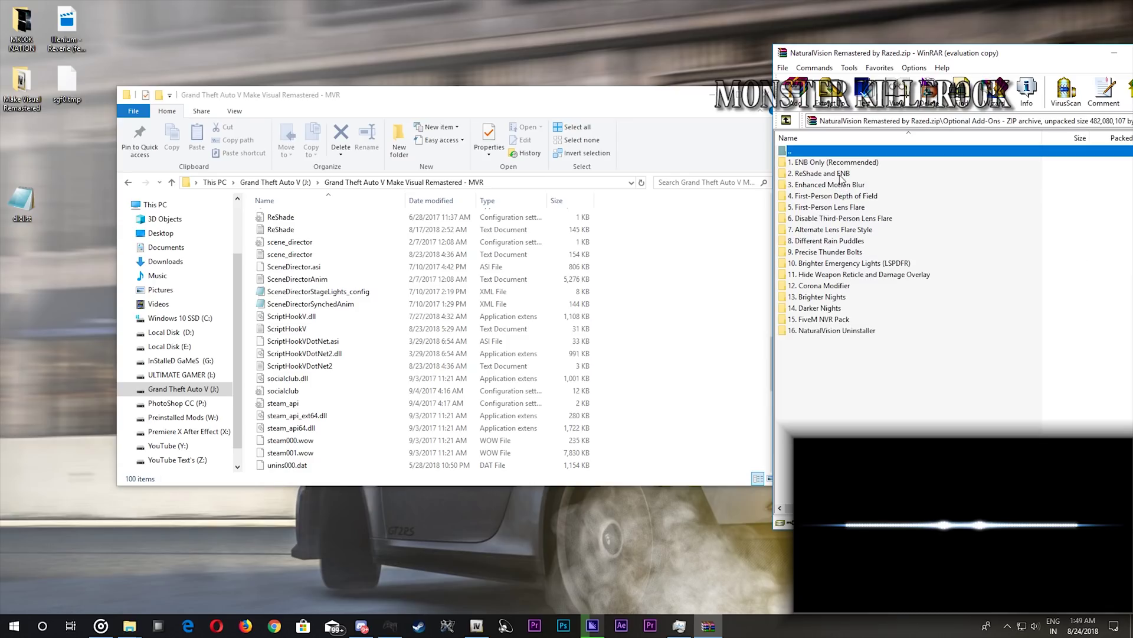
double_click(840, 175)
Step: Copy everything in 2. ReShade and ENB except the READ THIS text file into the MVR game folder, replacing the existing files
left_click(832, 164)
left_click(809, 230, "shift")
left_click(825, 185, "ctrl")
left_click_drag(703, 280, 688, 284)
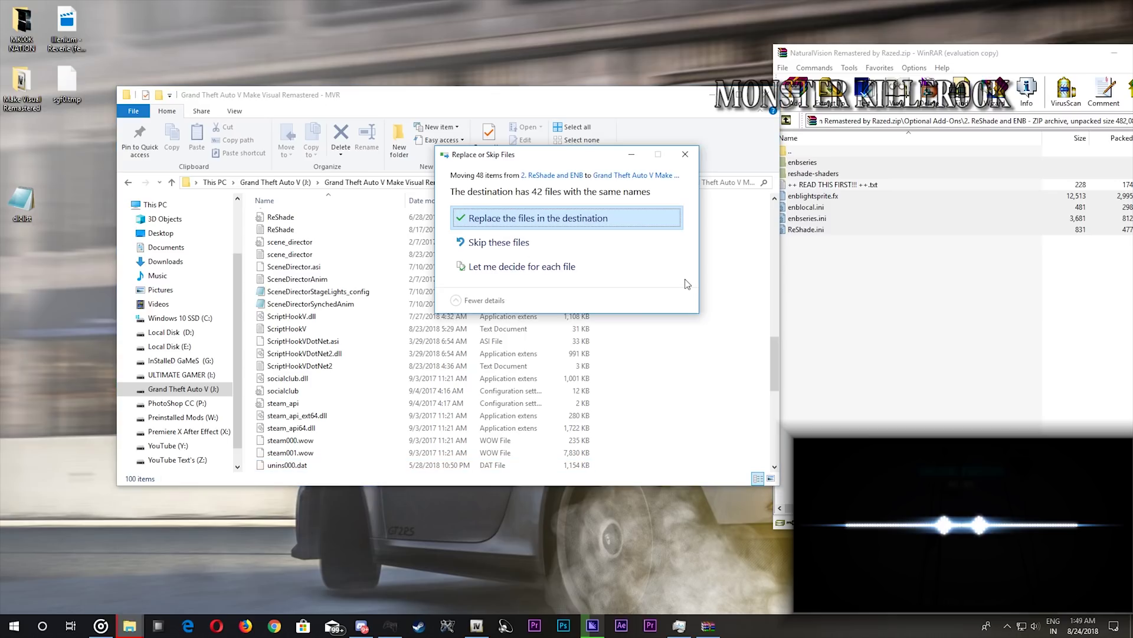
key("Return")
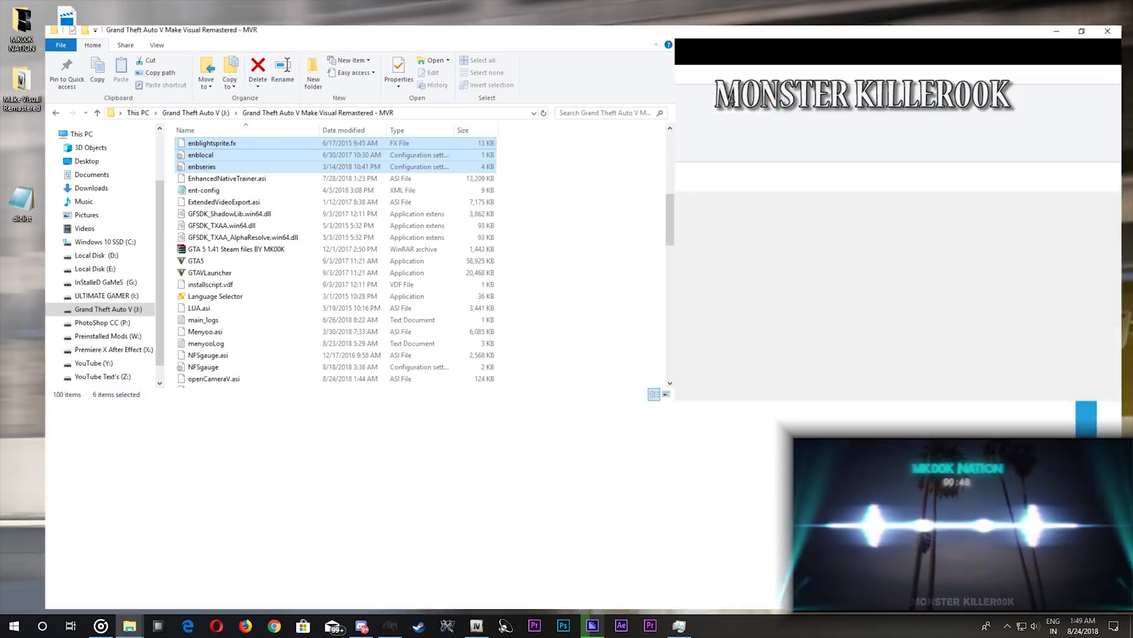
Step: Look over the files in the MVR game folder, then minimize it and bring up the Make Visual Remastered folder with smaller thumbnails
key("super+Up")
scroll(709, 281, "up", 5)
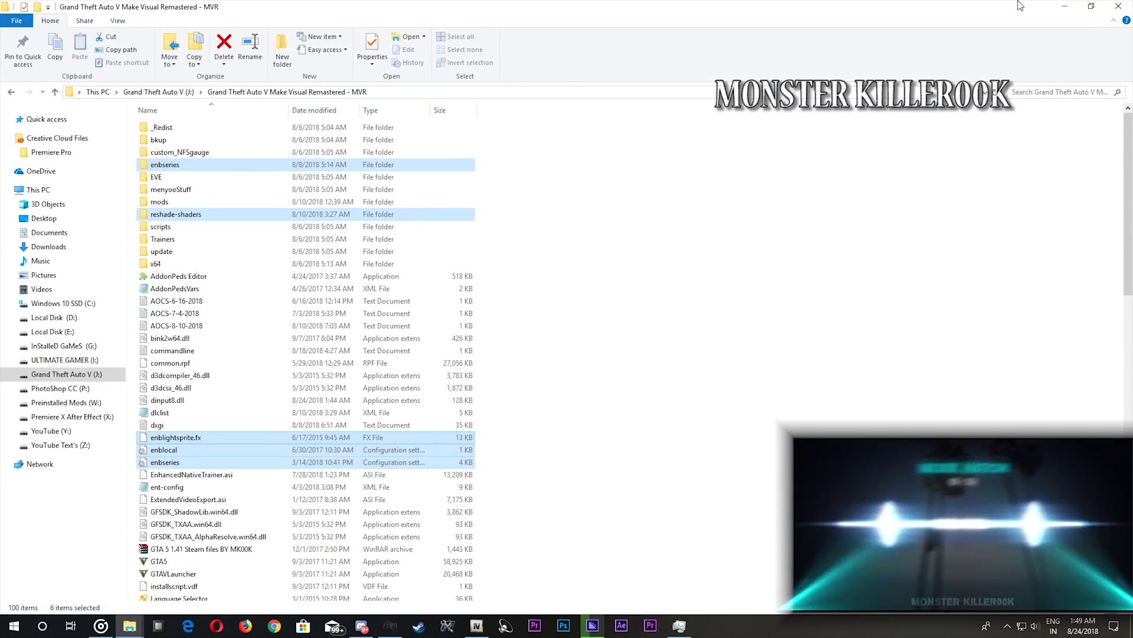
left_click(1063, 6)
mouse_move(124, 610)
left_click(105, 567)
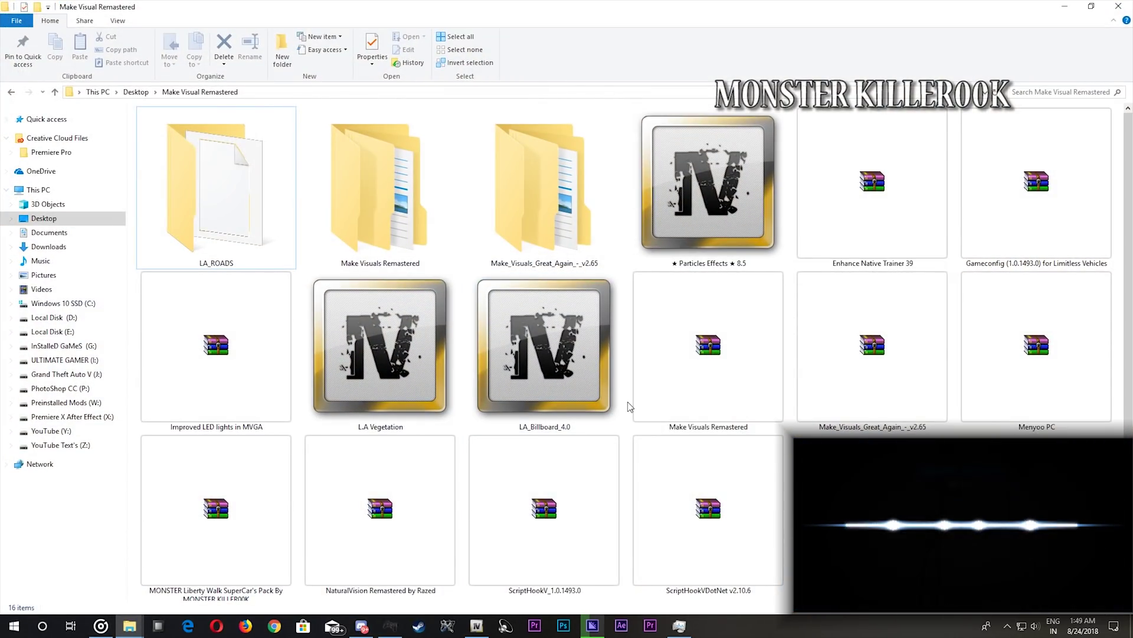
scroll(531, 466, "down", 2, "ctrl")
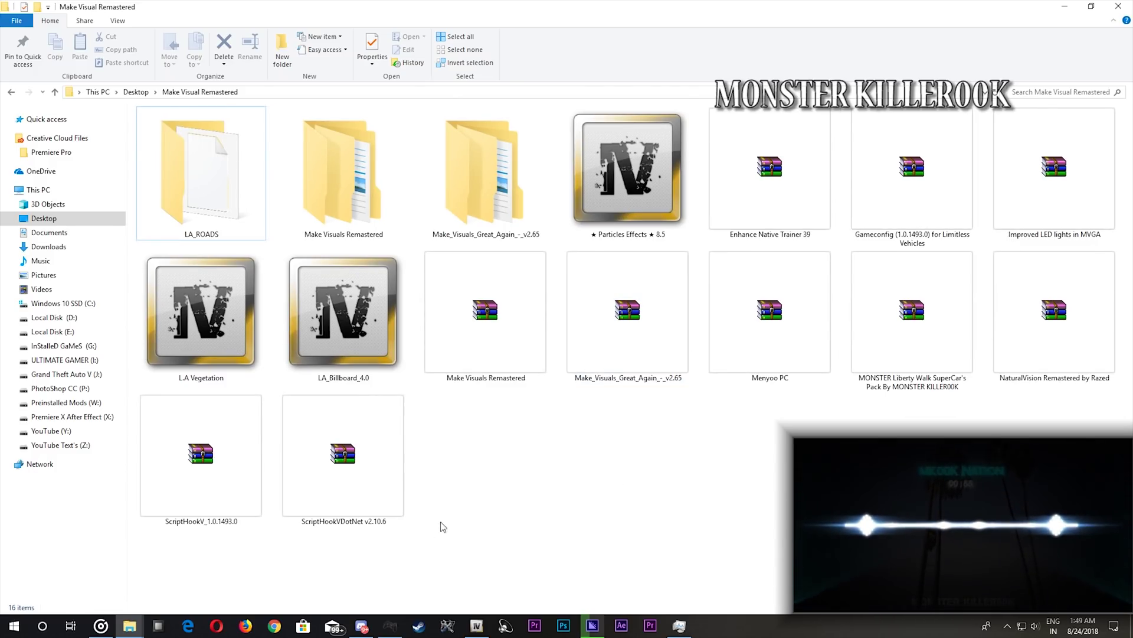
Step: Switch to OpenIV and install the L.A Vegetation package from the desktop's Make Visual Remastered folder, then close the installer
left_click(477, 627)
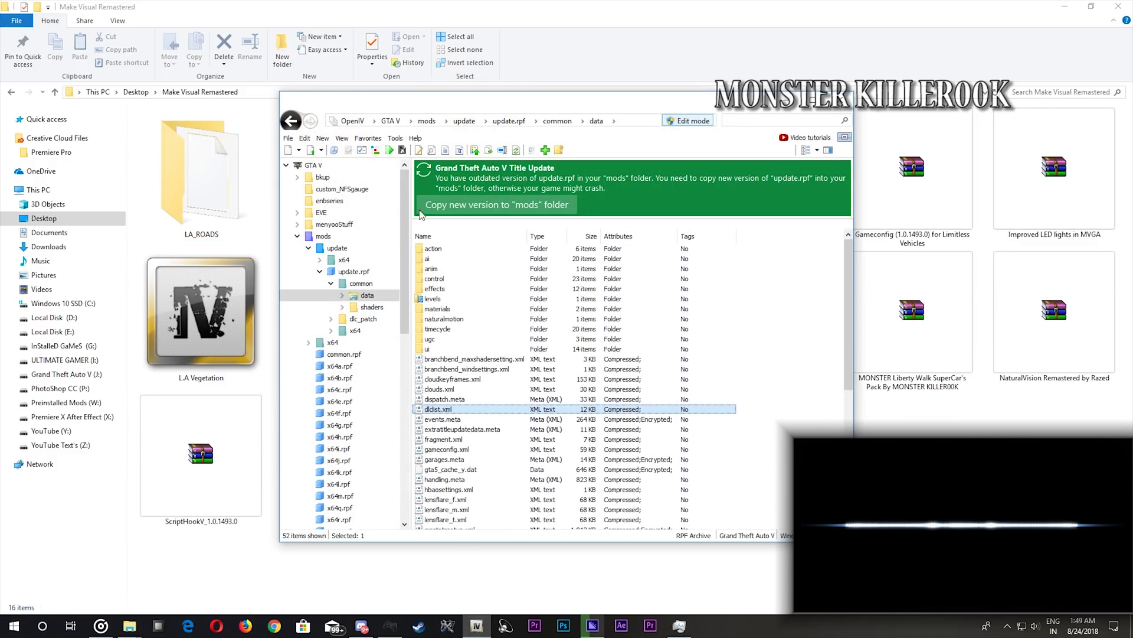
left_click(375, 151)
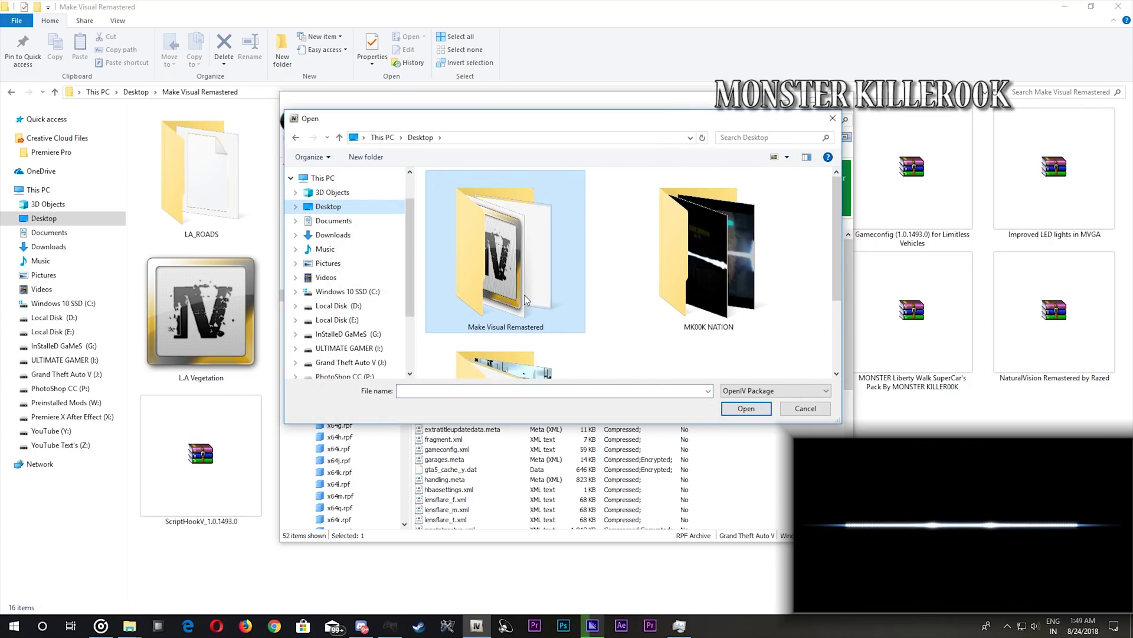
double_click(520, 281)
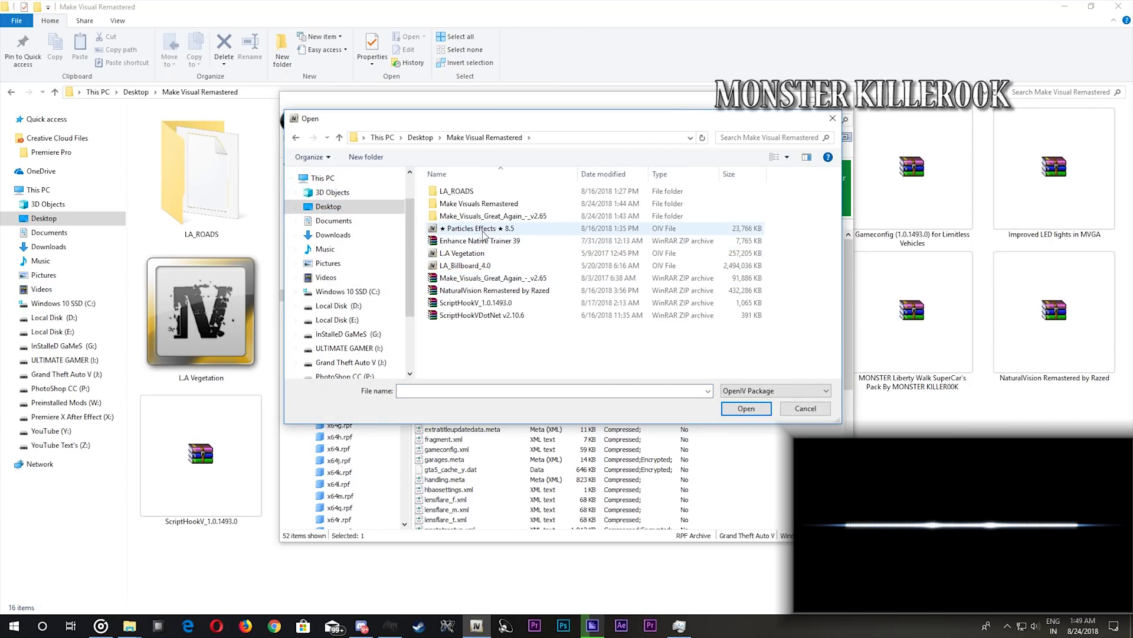
double_click(467, 254)
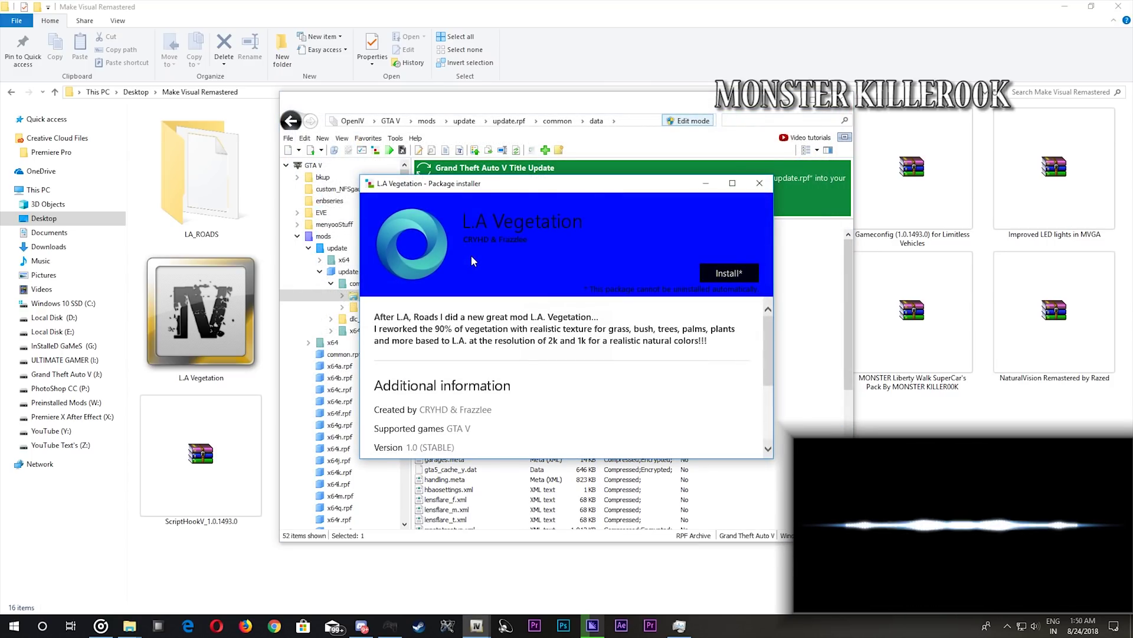
left_click(1067, 6)
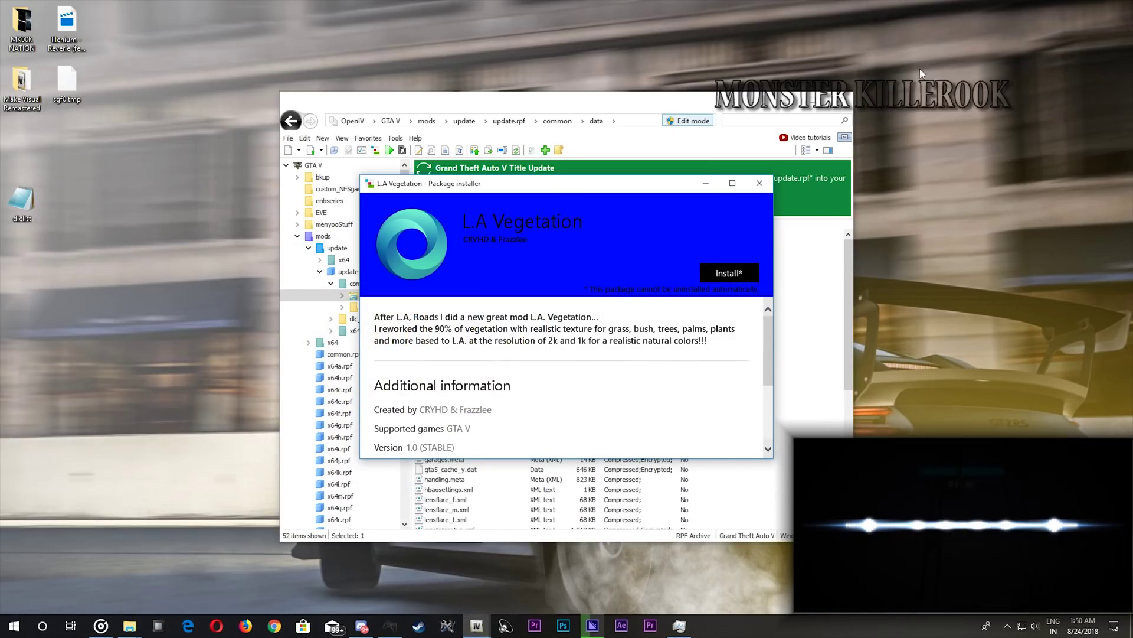
left_click(714, 265)
left_click(522, 284)
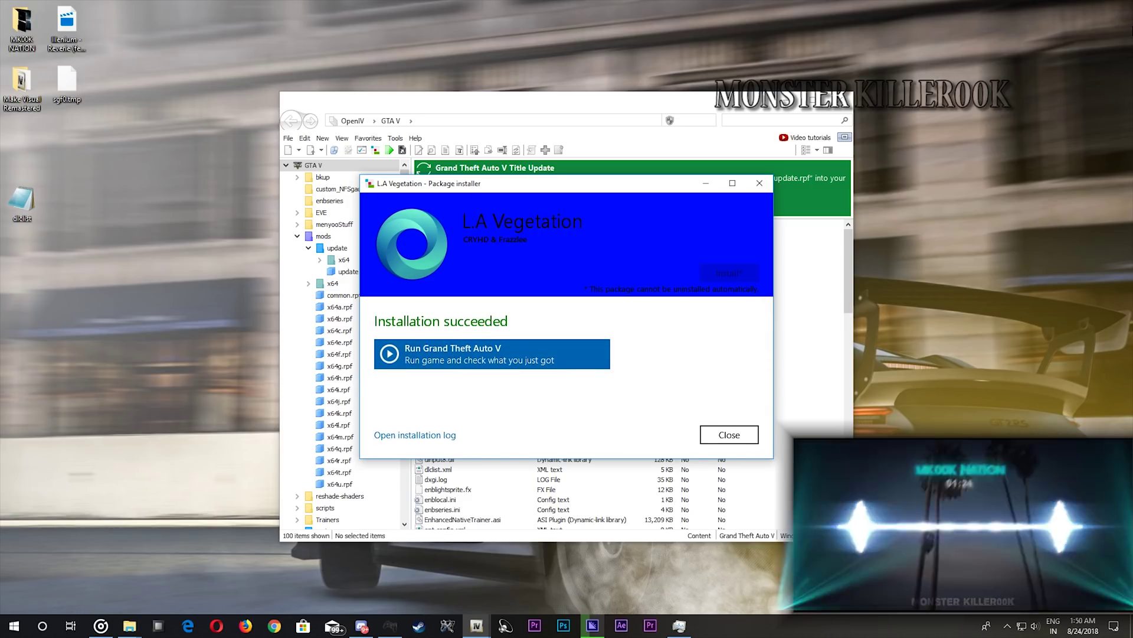
left_click(715, 434)
Step: Install the LA_Billboard_4.0 package with the OpenIV package installer and close the installer
left_click(365, 151)
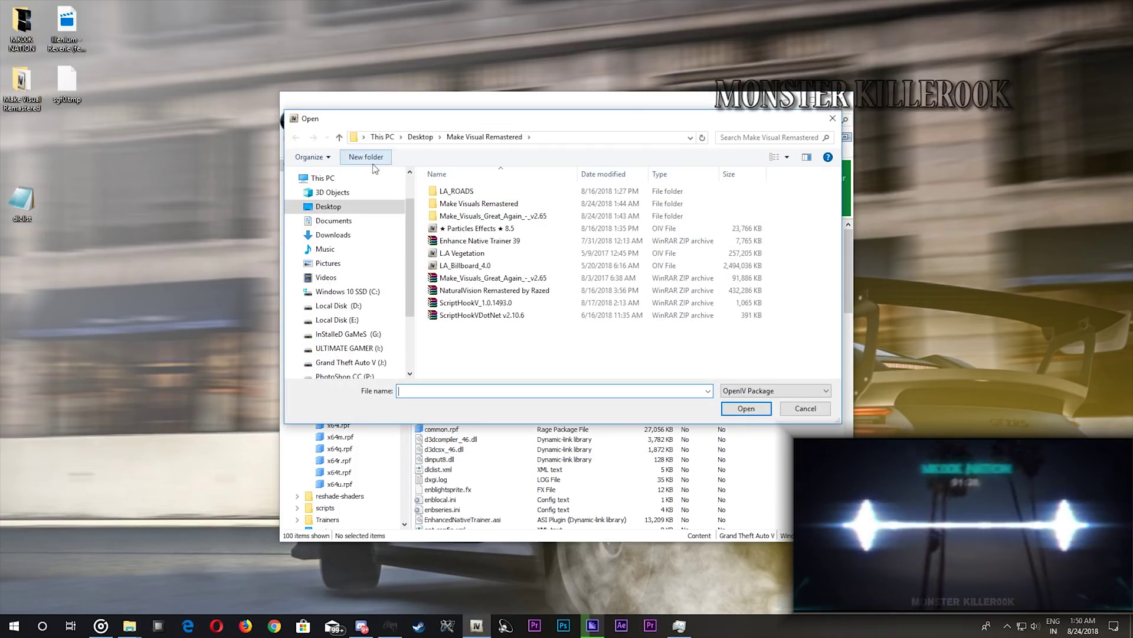
double_click(478, 265)
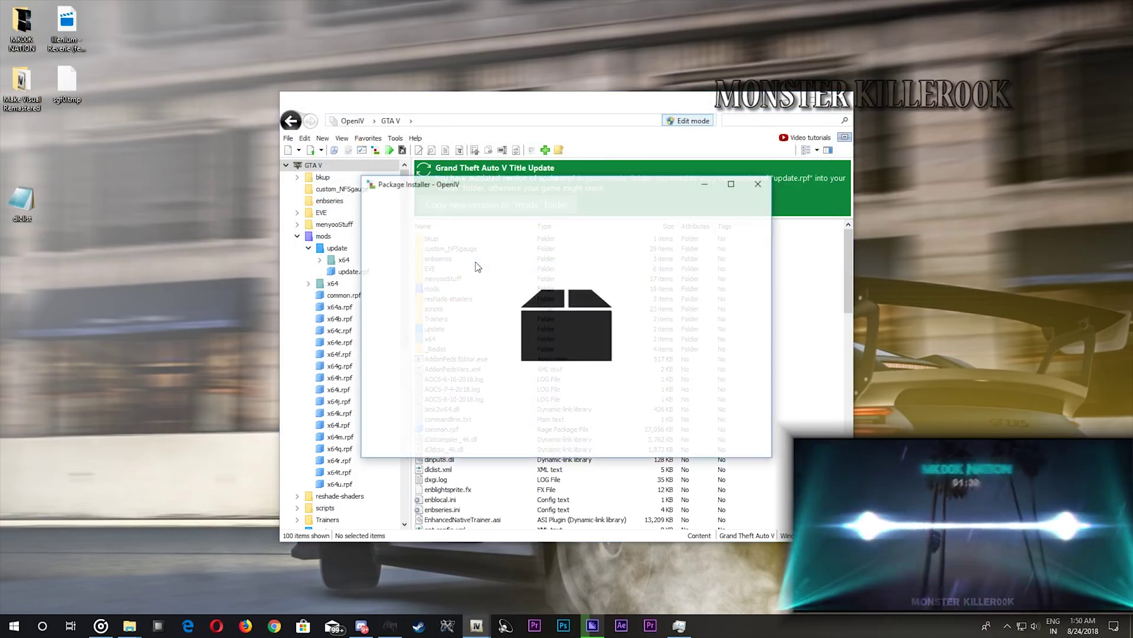
left_click(706, 281)
left_click(611, 292)
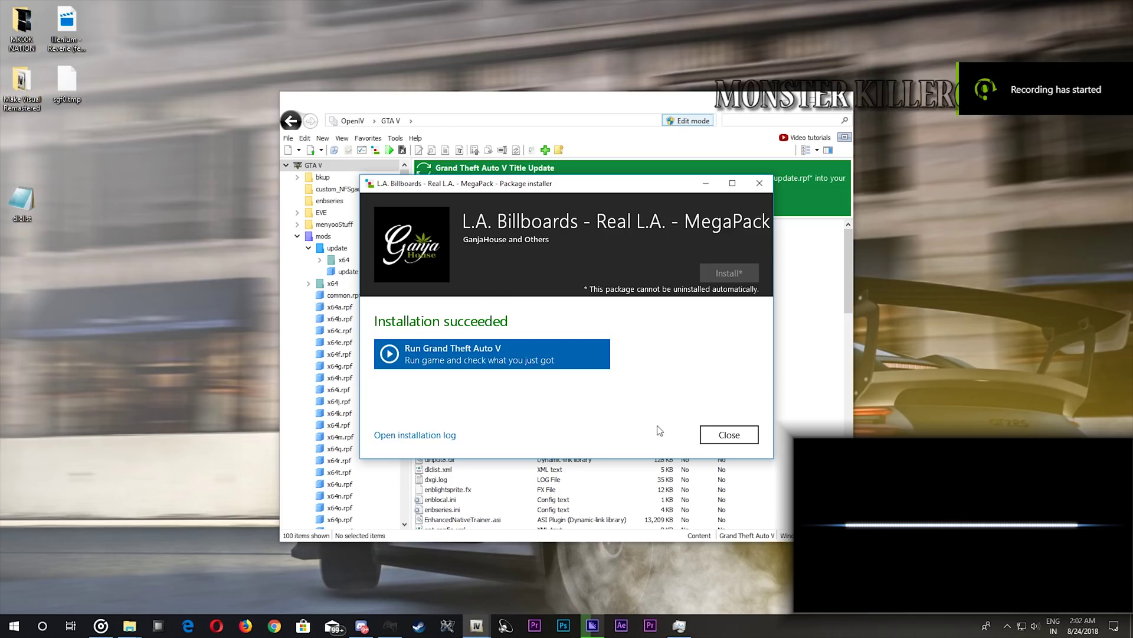
left_click(732, 436)
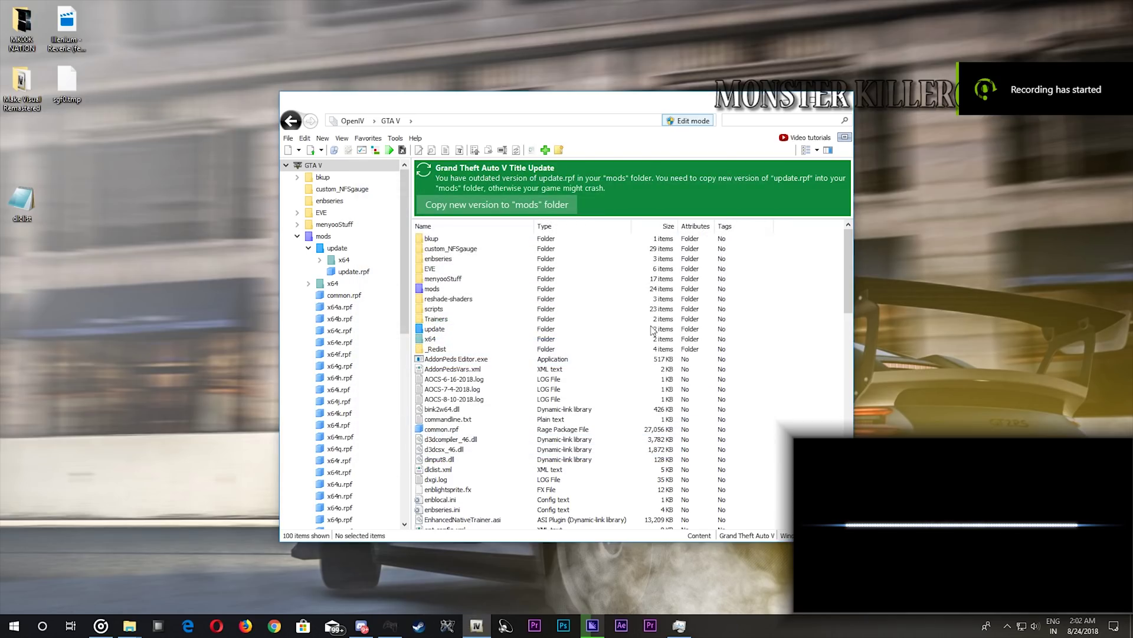
Step: Open the Make Visual Remastered folder from the desktop, maximize it, and install the Particles Effects 8.5 package in OpenIV
double_click(26, 91)
left_click_drag(546, 75, 537, 4)
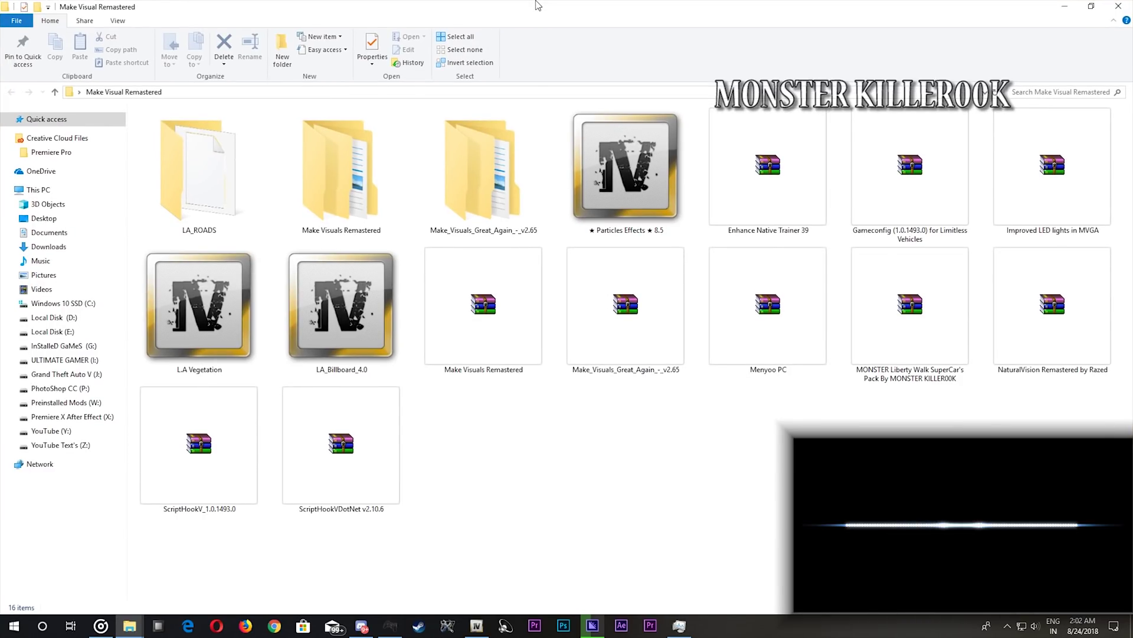
key("alt+Tab")
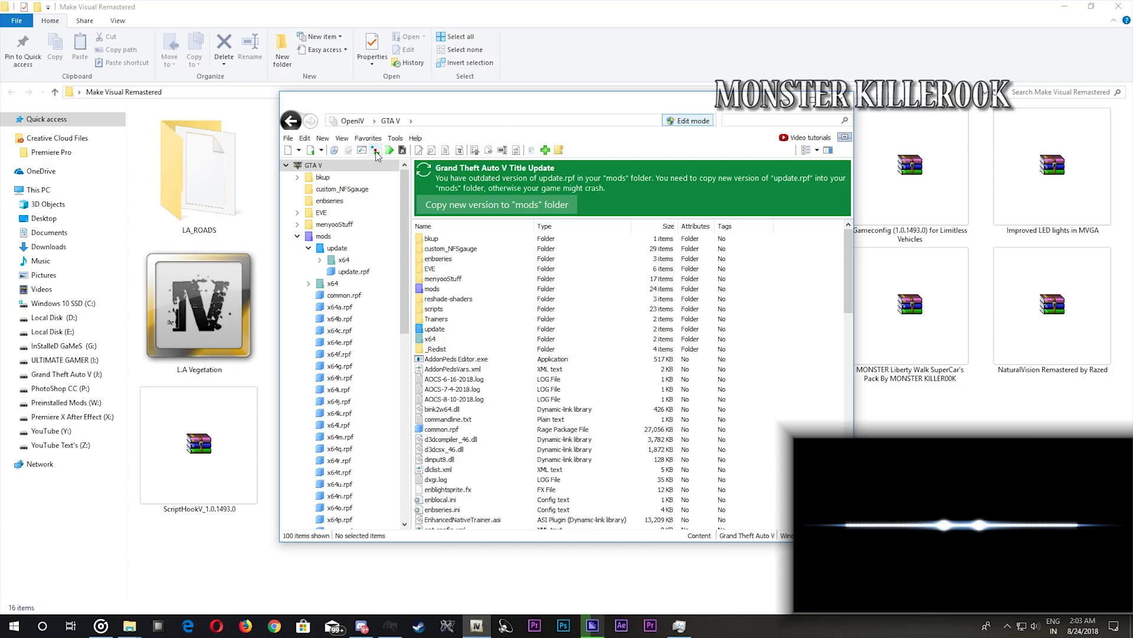
left_click(376, 152)
double_click(485, 229)
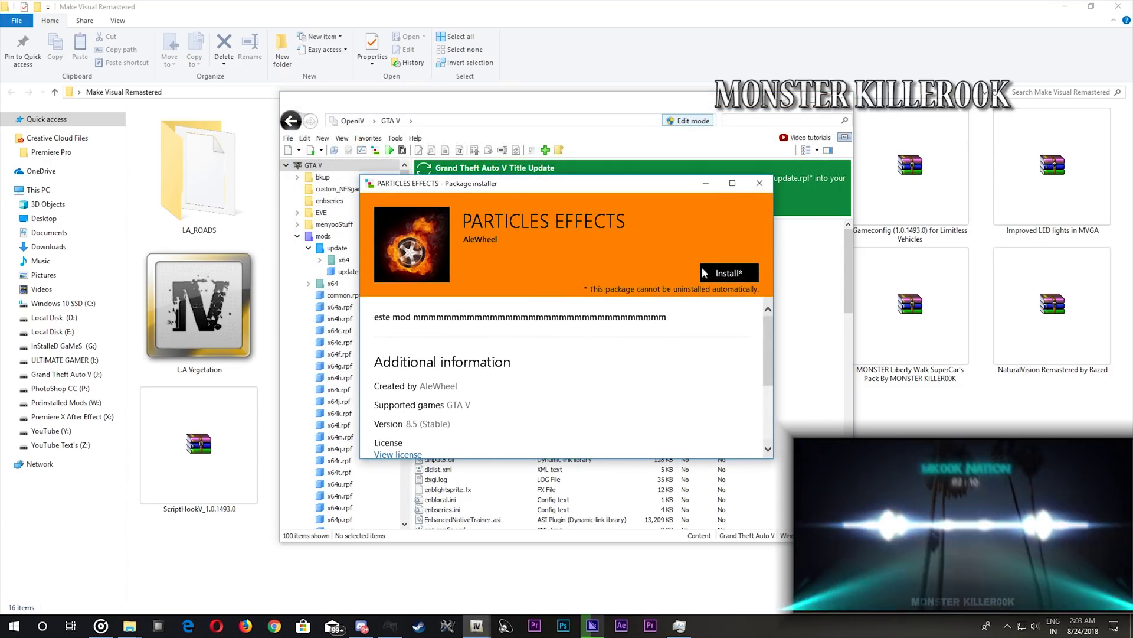
left_click(742, 277)
left_click(563, 302)
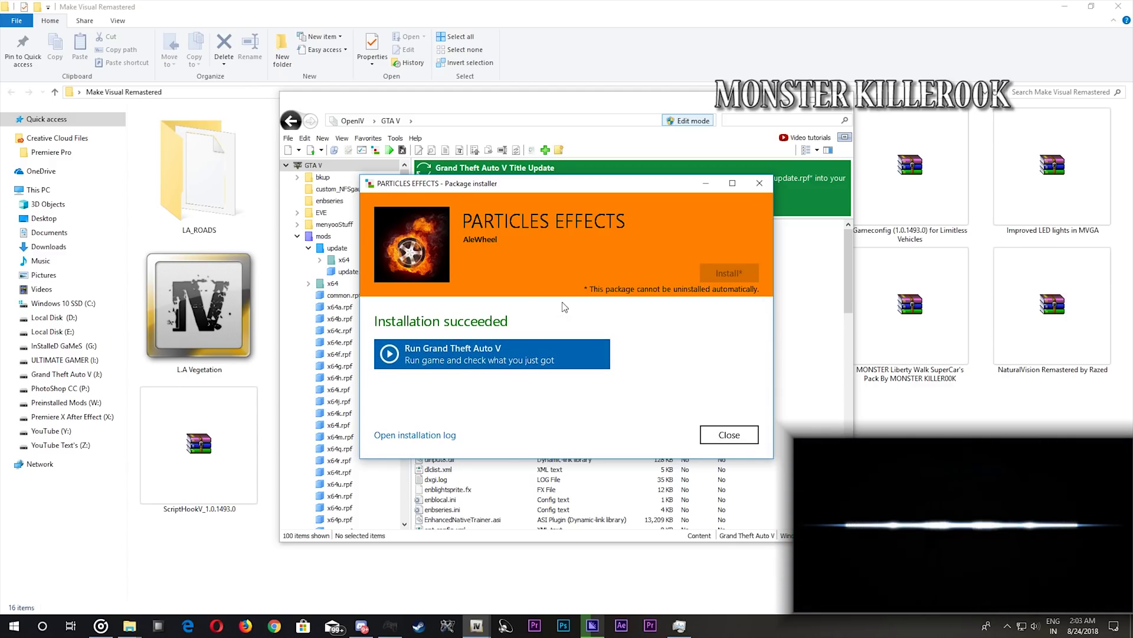
left_click(732, 438)
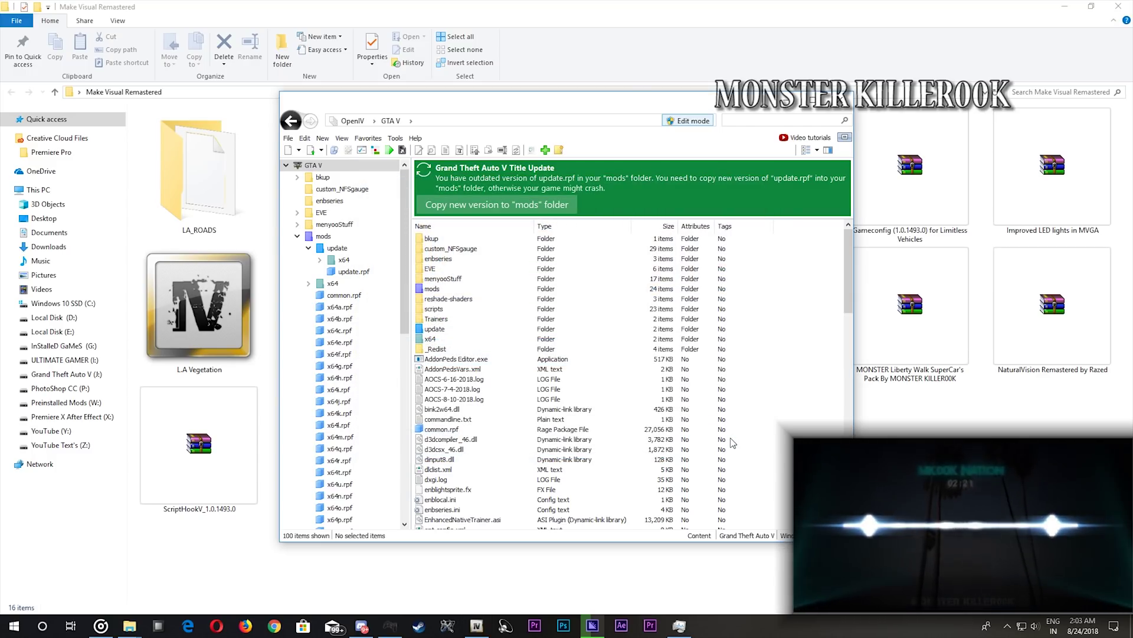
Step: Copy the LA_ROADS folder from Make Visual Remastered and switch to the Grand Theft Auto V Make Visual Remastered - MVR folder
left_click(729, 60)
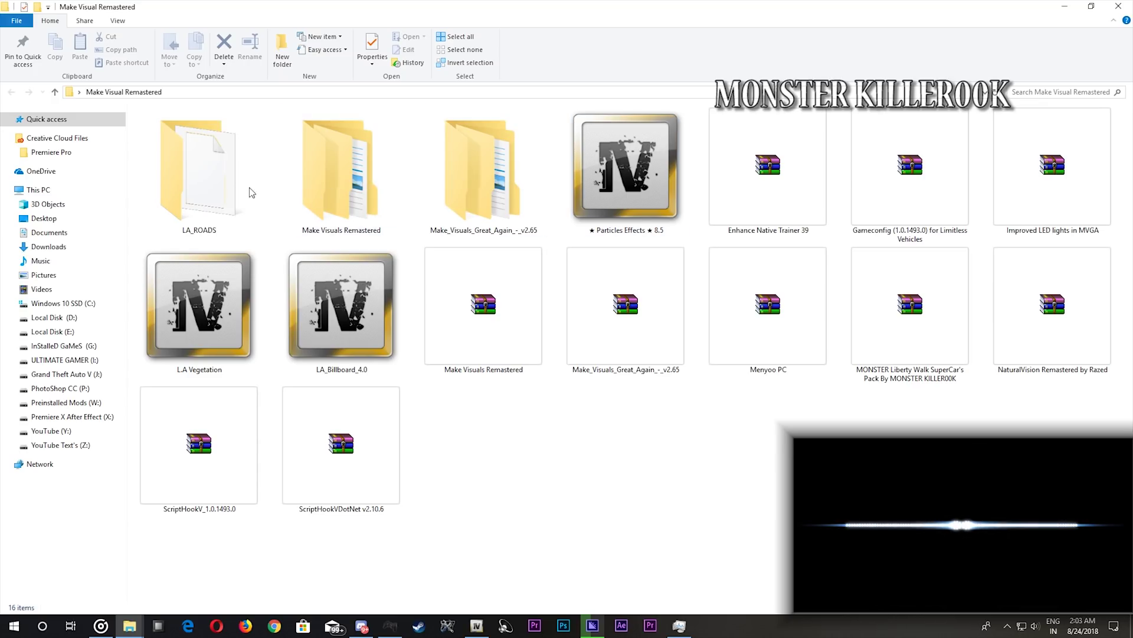
right_click(223, 191)
left_click(261, 389)
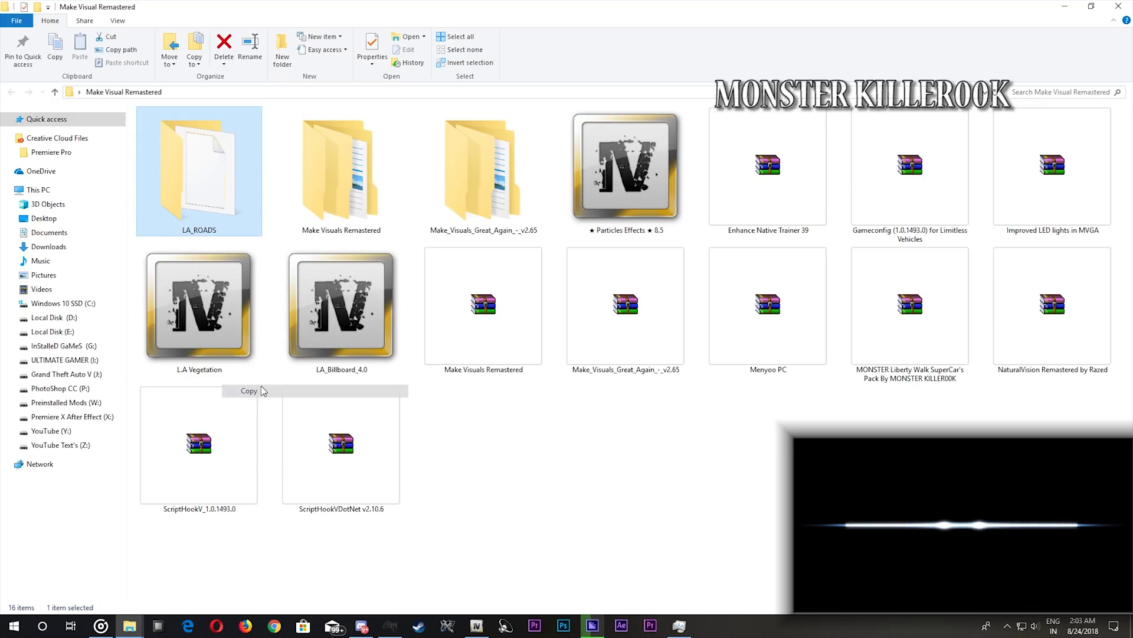
key("super+Tab")
left_click(296, 206)
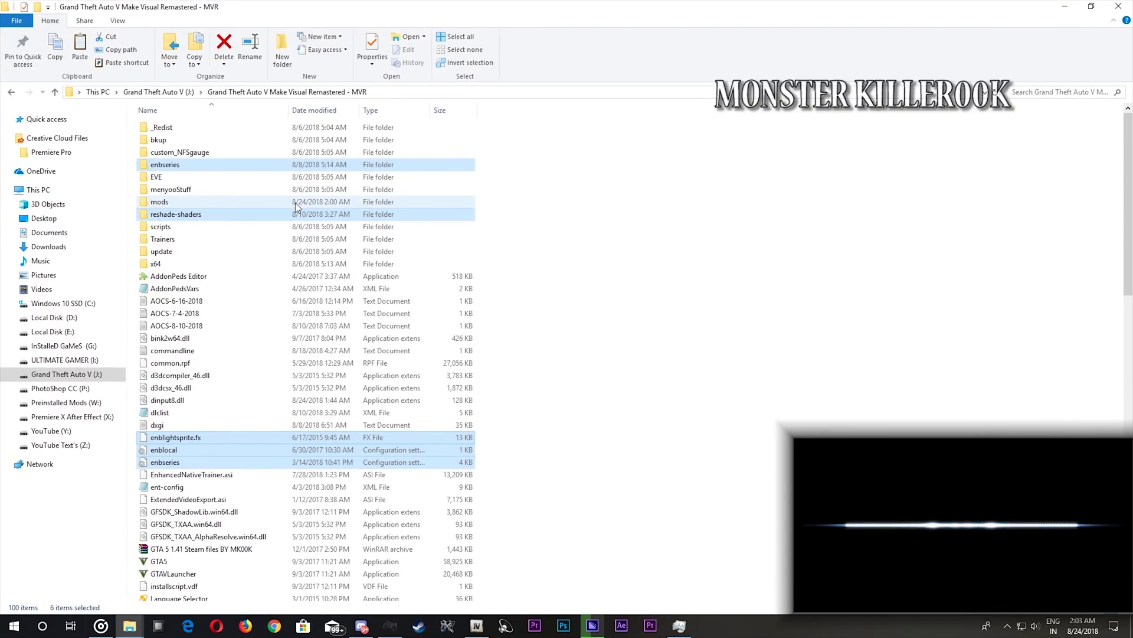
Step: Paste the LA_ROADS folder into mods\update\x64\dlcpacks of the MVR game folder
double_click(182, 201)
double_click(180, 128)
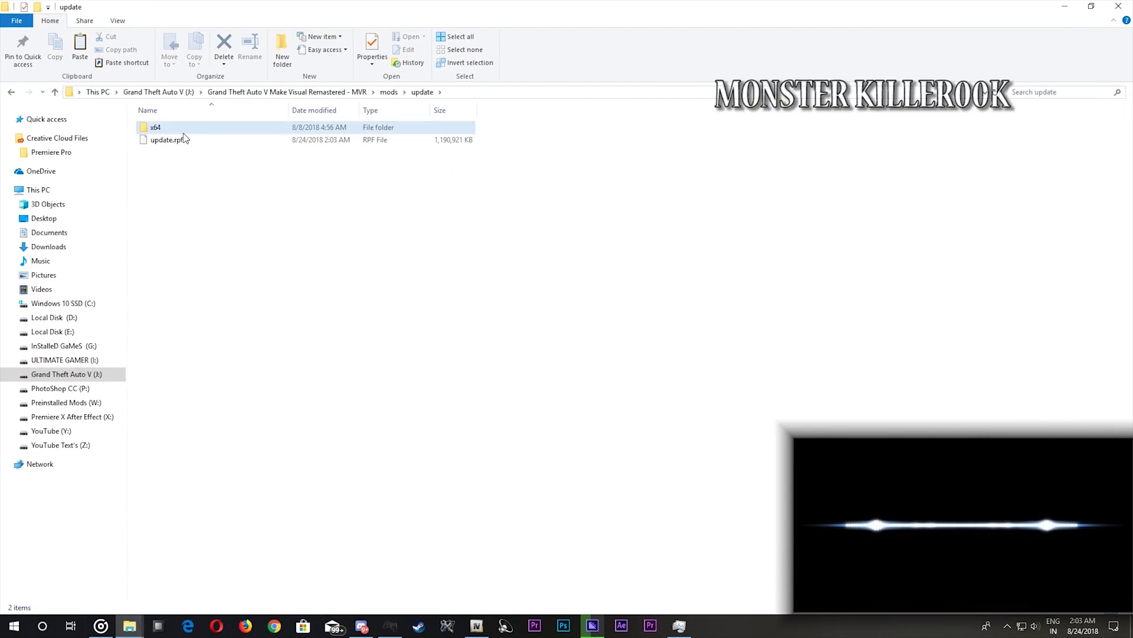
double_click(182, 129)
double_click(184, 134)
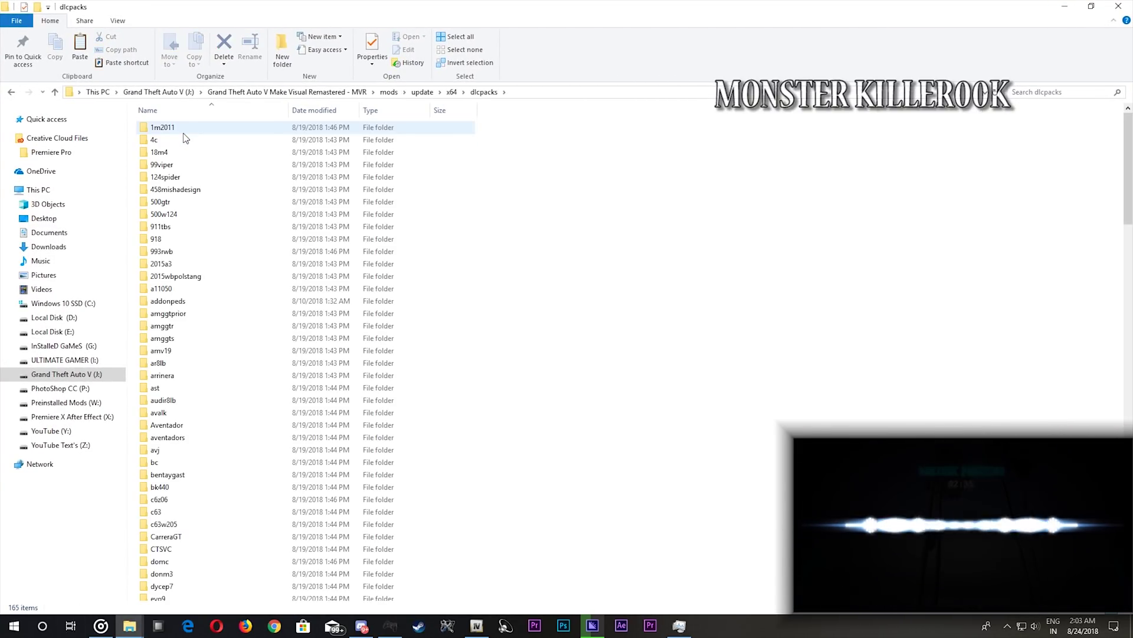
right_click(785, 221)
left_click(817, 299)
key("Return")
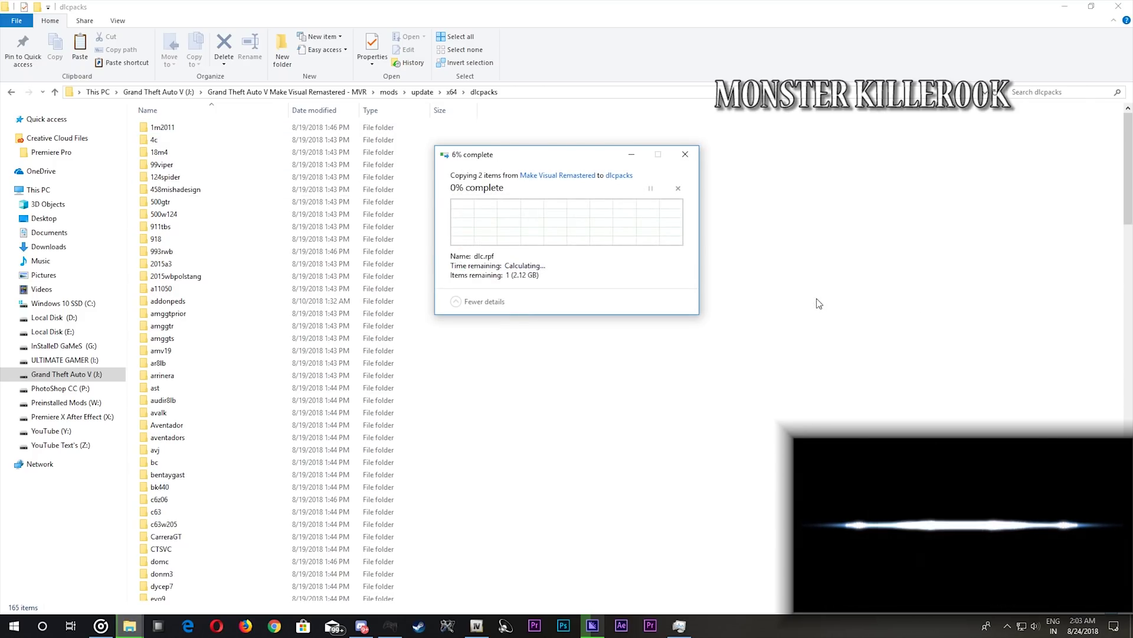
Step: Minimize the dlcpacks folder, close the Make Visual Remastered window and leave OpenIV open on the desktop
left_click(1058, 13)
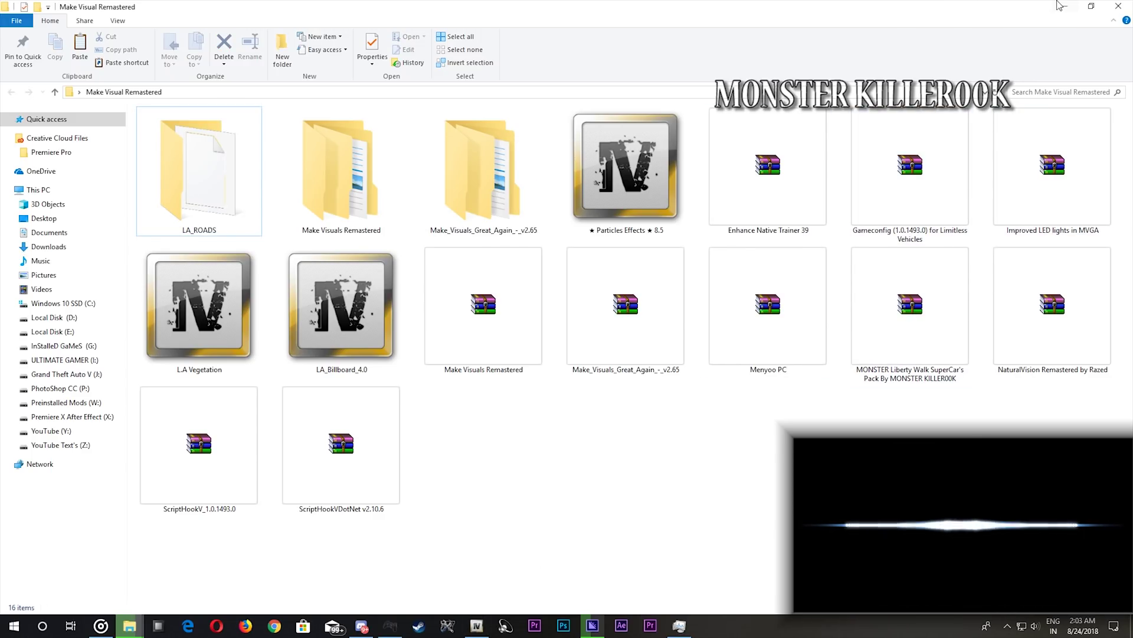
left_click(490, 621)
left_click(1120, 6)
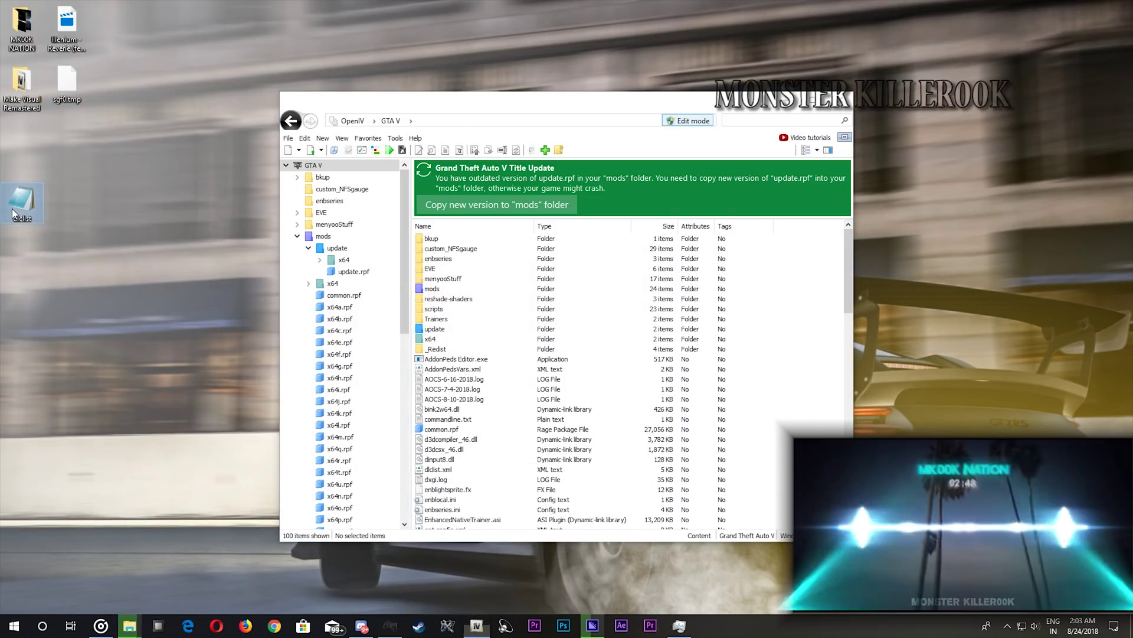
Step: Add an LA_ROADS item below NVR_textures in the desktop dlclist file by duplicating the NVR_textures line, and save the file on closing
double_click(13, 213)
scroll(1034, 130, "down", 20)
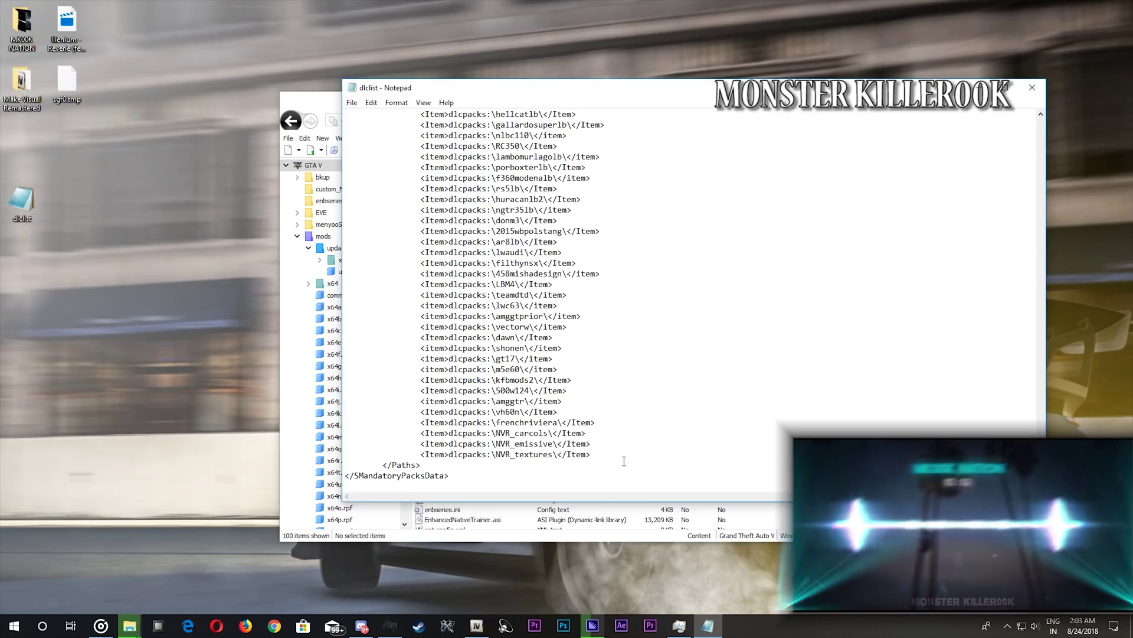
left_click(486, 463)
left_click_drag(593, 455, 308, 451)
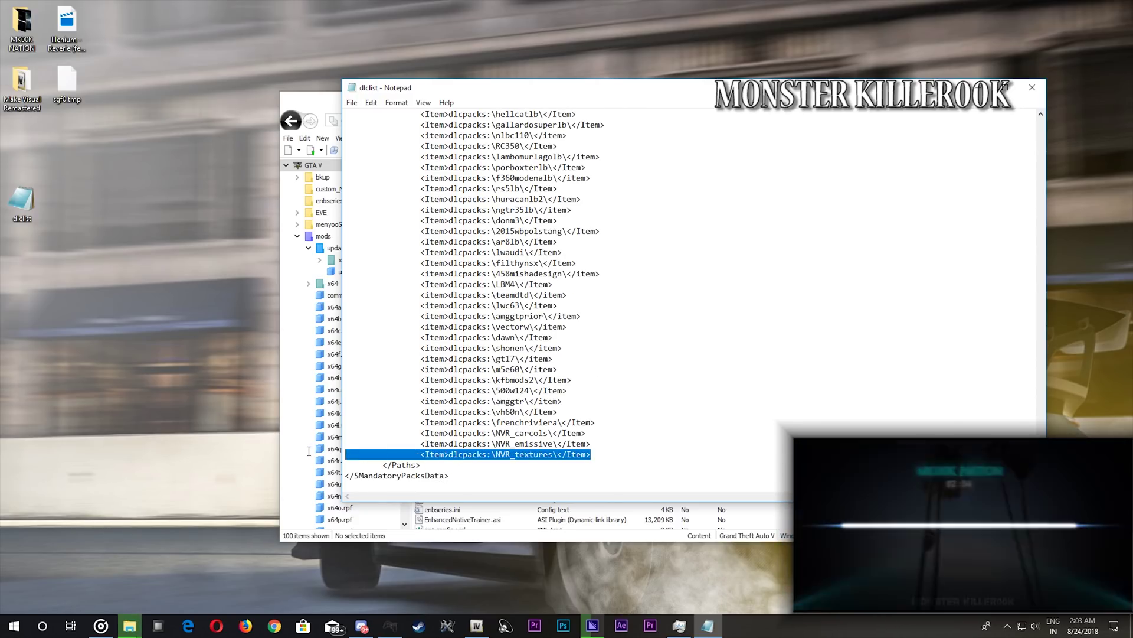
right_click(455, 452)
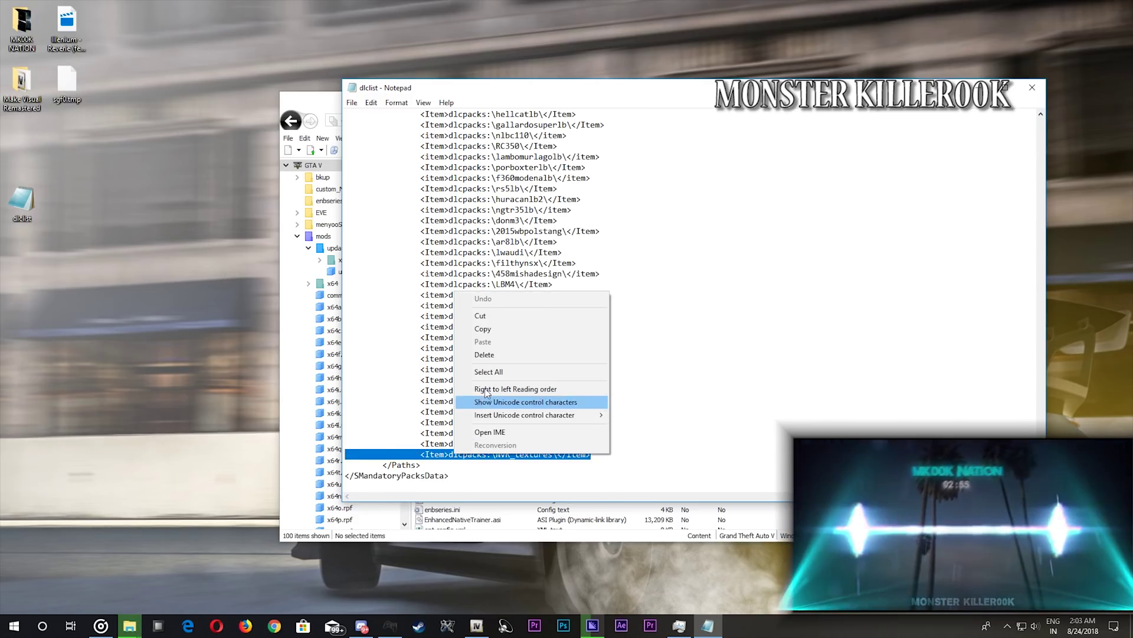
left_click(506, 329)
left_click(604, 454)
right_click(564, 468)
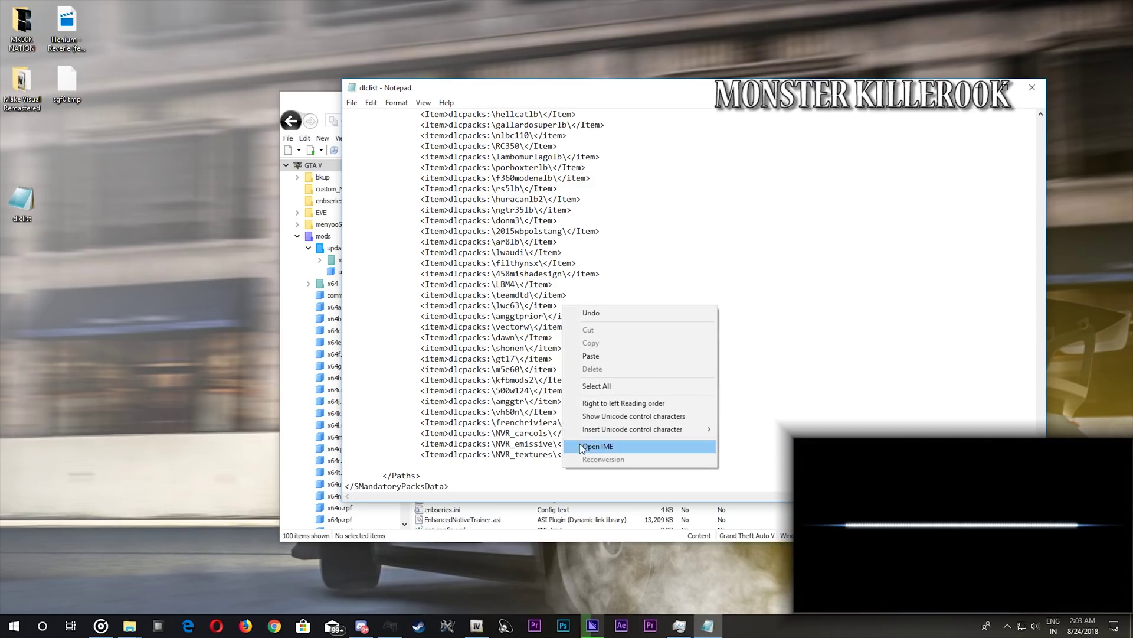
left_click(608, 357)
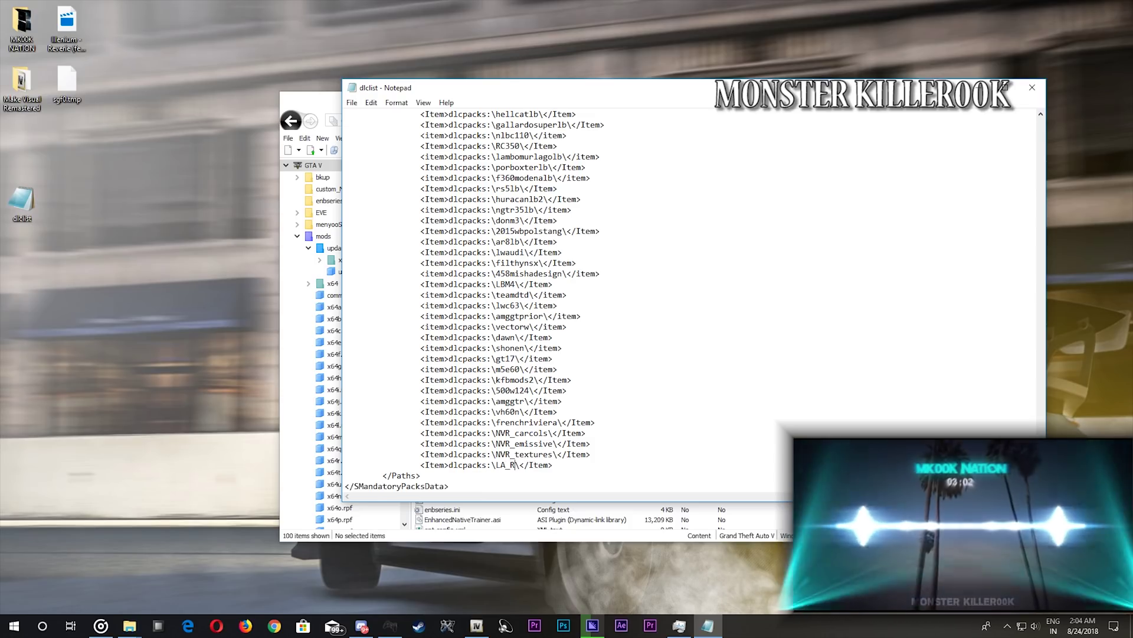
left_click(1034, 85)
left_click(538, 325)
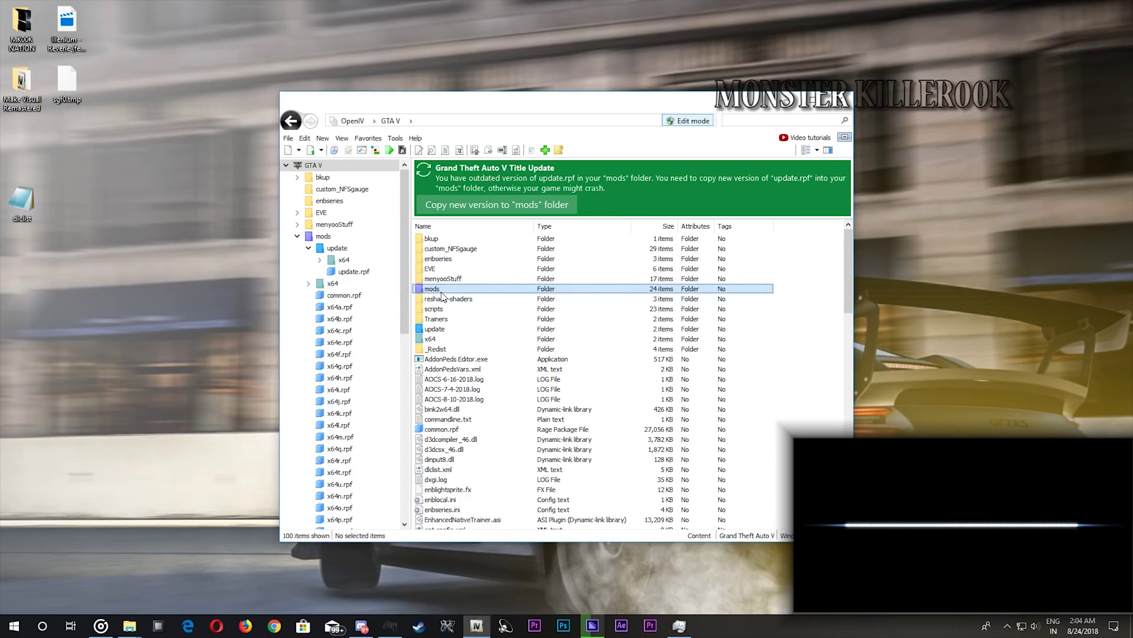
Step: In OpenIV, import the desktop dlclist file into mods\update\update.rpf\common\data, and minimize the OpenIV window
double_click(437, 289)
double_click(435, 239)
double_click(438, 248)
double_click(442, 240)
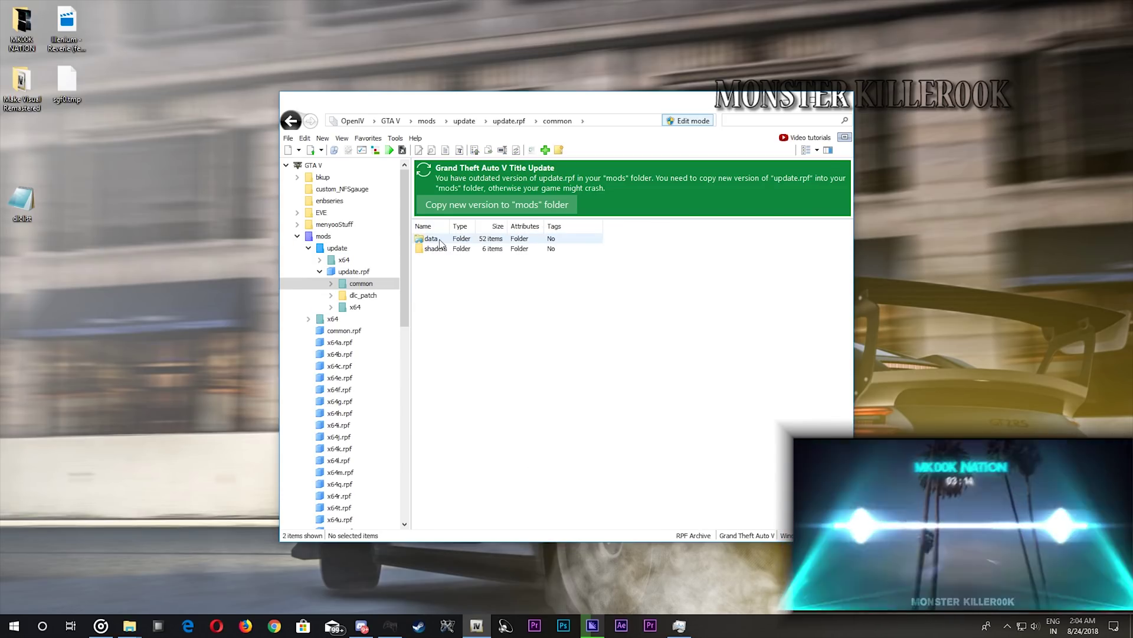
double_click(439, 239)
left_click_drag(16, 205, 646, 361)
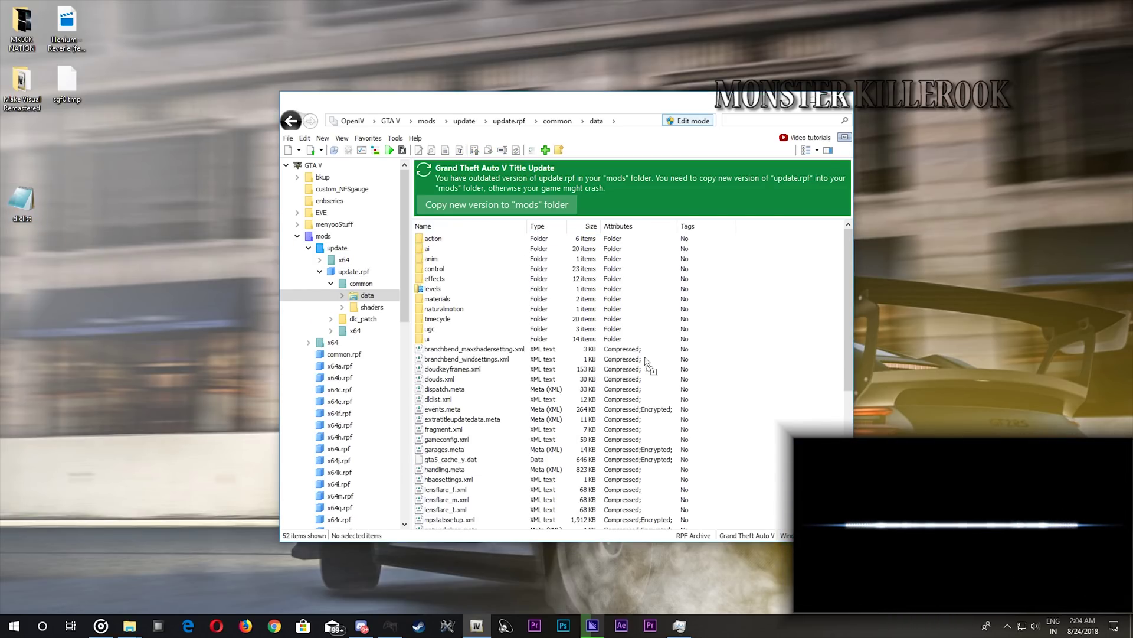
left_click(786, 99)
Step: Open the Make_Visuals_Great_Again_-_v2.65 archive, go to Optionals\Taxi Sign Fix, and move the WinRAR window aside
mouse_move(130, 628)
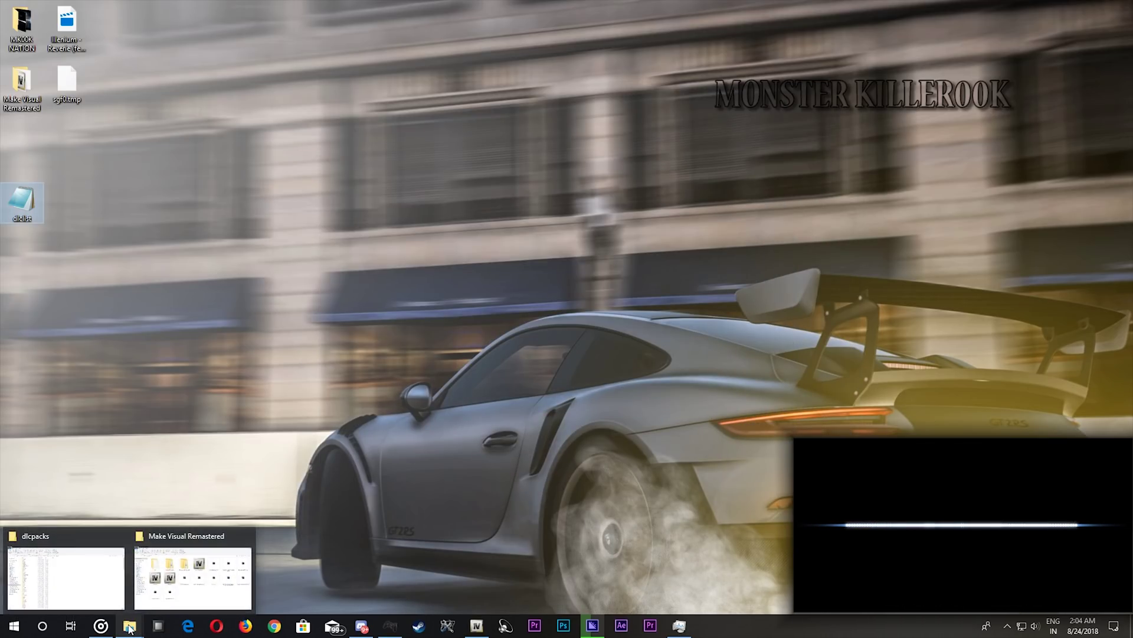
left_click(197, 575)
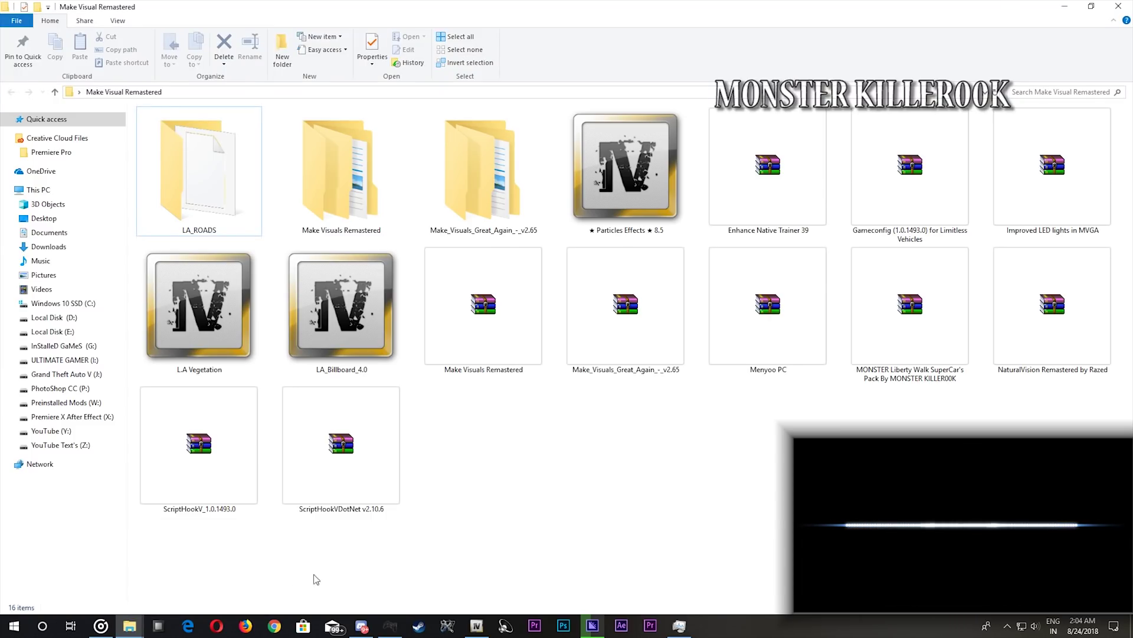
double_click(651, 346)
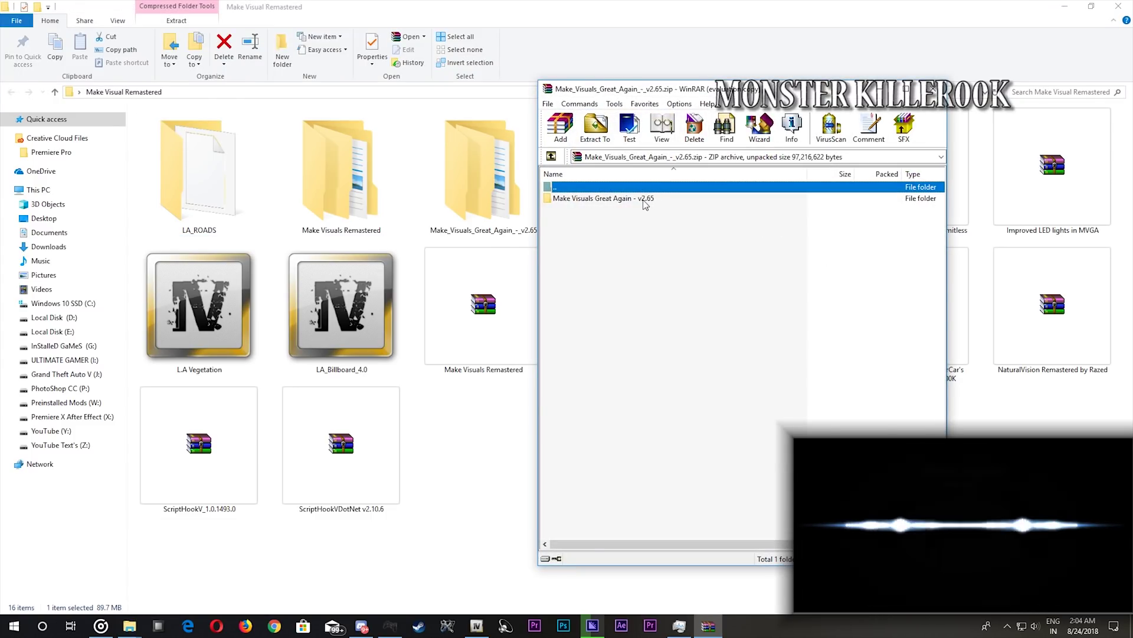
double_click(645, 201)
double_click(592, 211)
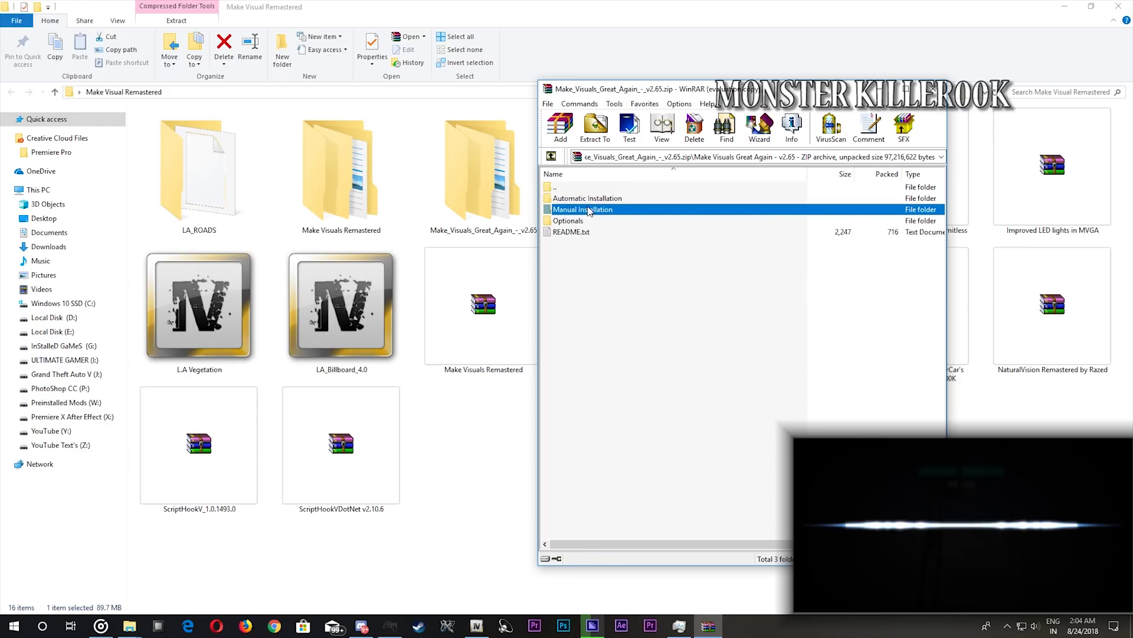
key("BackSpace")
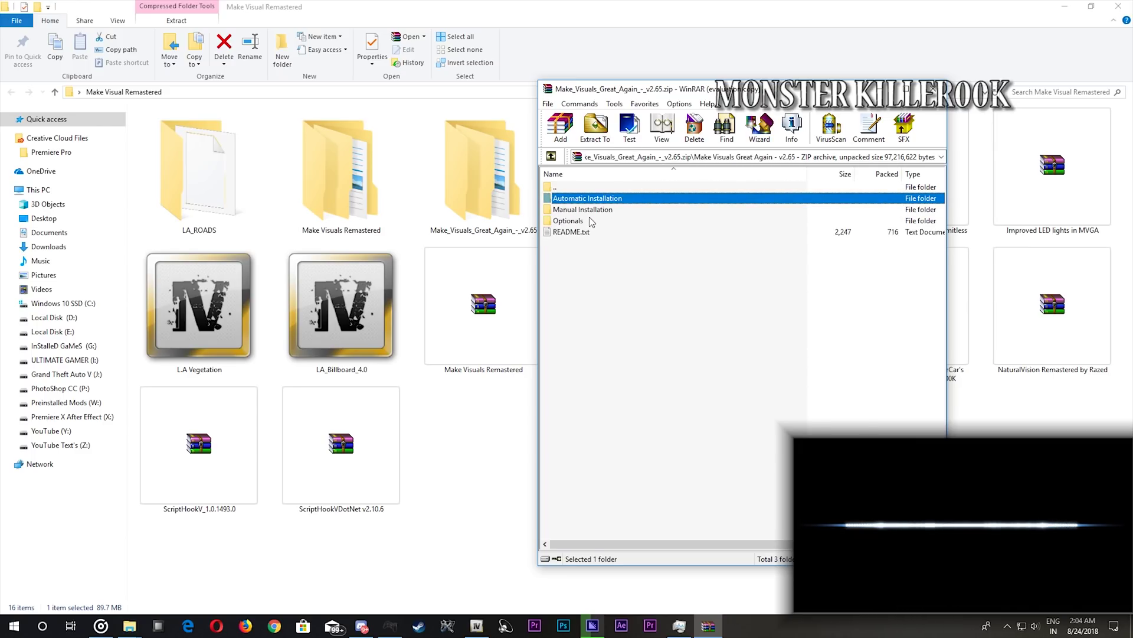
double_click(591, 221)
key("Down")
key("Down")
key("Down")
key("Return")
left_click_drag(626, 89, 795, 69)
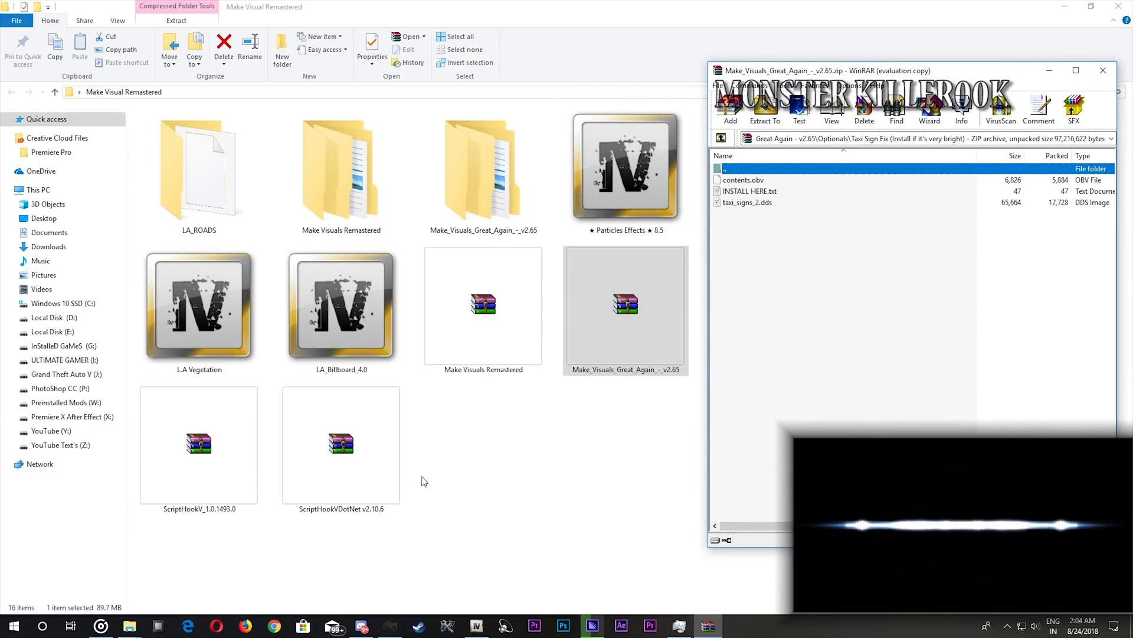
Step: Switch back to OpenIV and open vehicles.rpf in the mods copy of x64e.rpf under levels\gta5
mouse_move(363, 627)
left_click(349, 578)
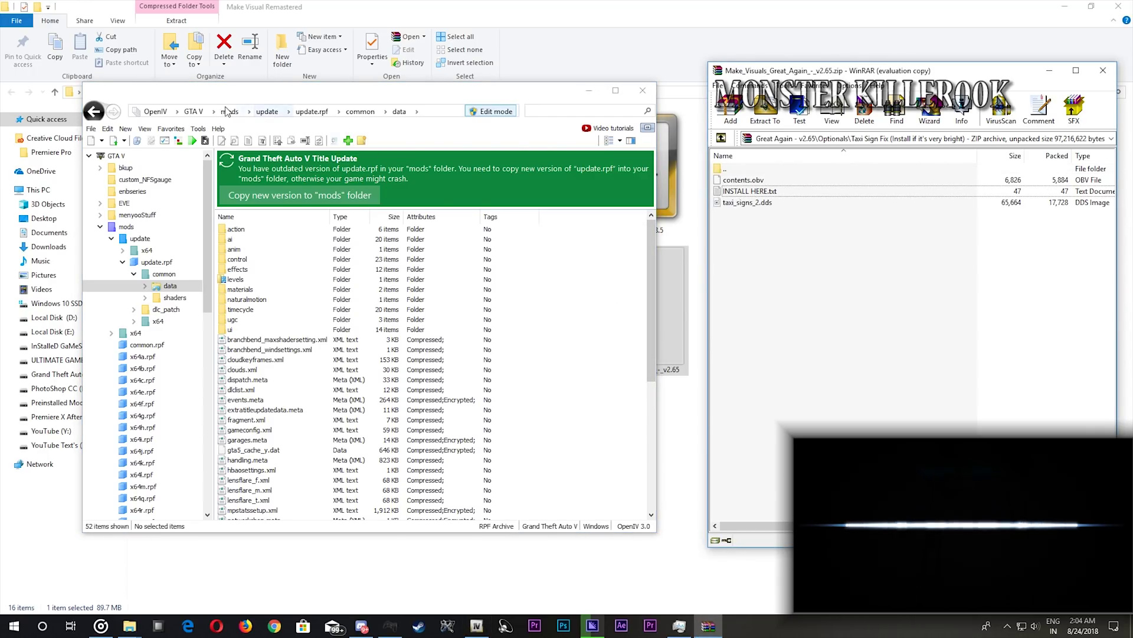
left_click(194, 111)
left_click_drag(653, 239, 652, 445)
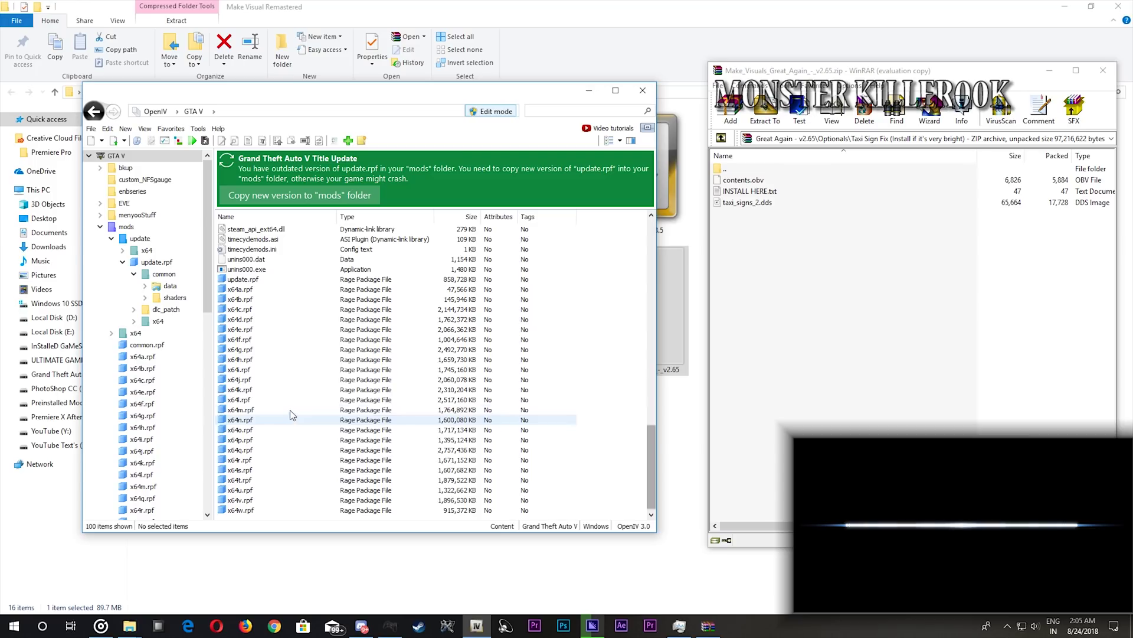
double_click(239, 330)
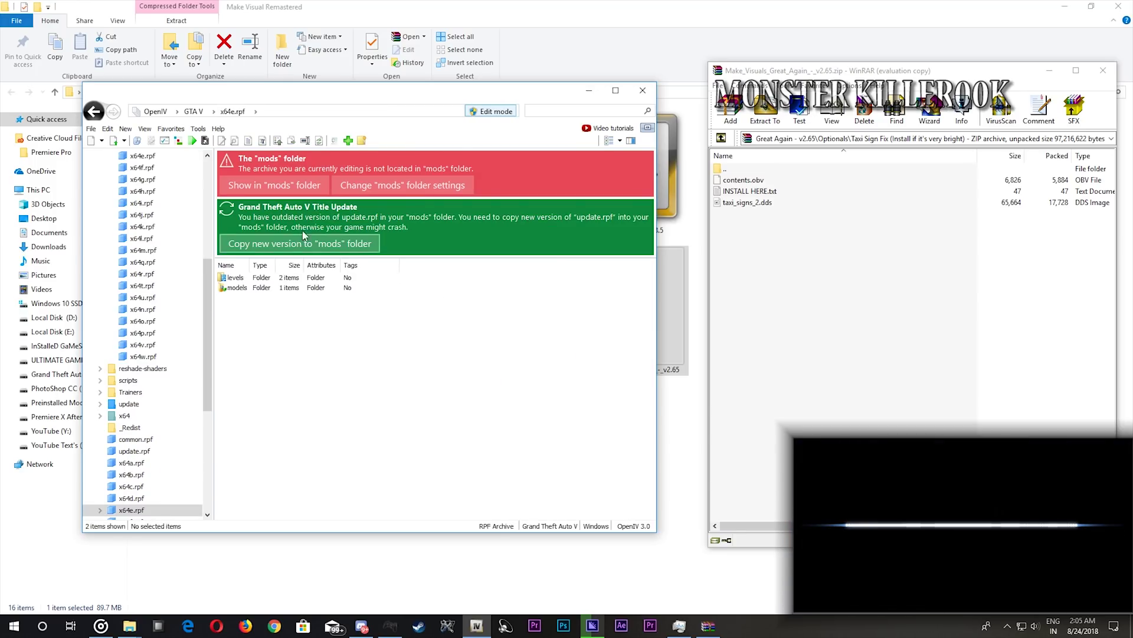
left_click(297, 185)
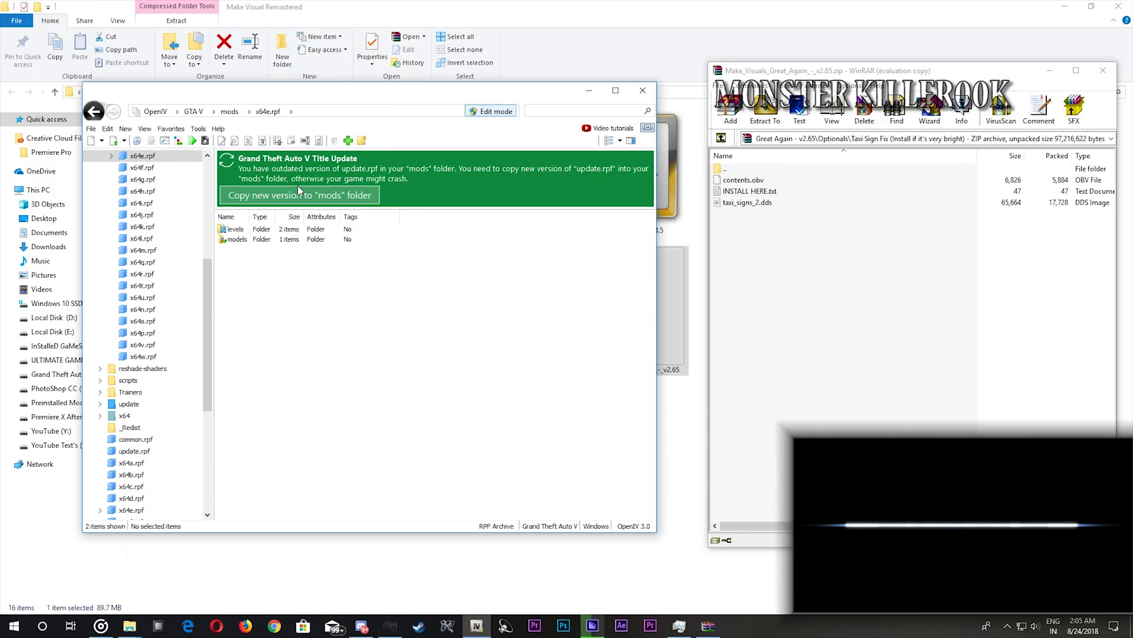
double_click(236, 229)
left_click(250, 241)
double_click(251, 240)
double_click(252, 260)
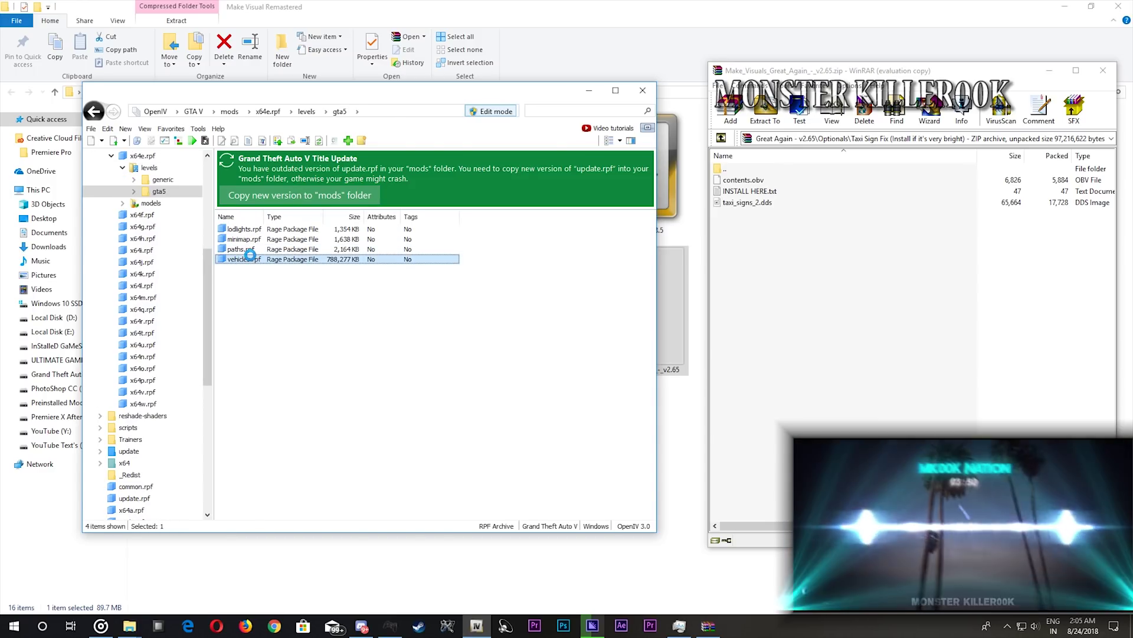
Step: Find taxi.ytd in vehicles.rpf, open it in the texture editor and select the taxi_ng_detail2 texture
type("ta")
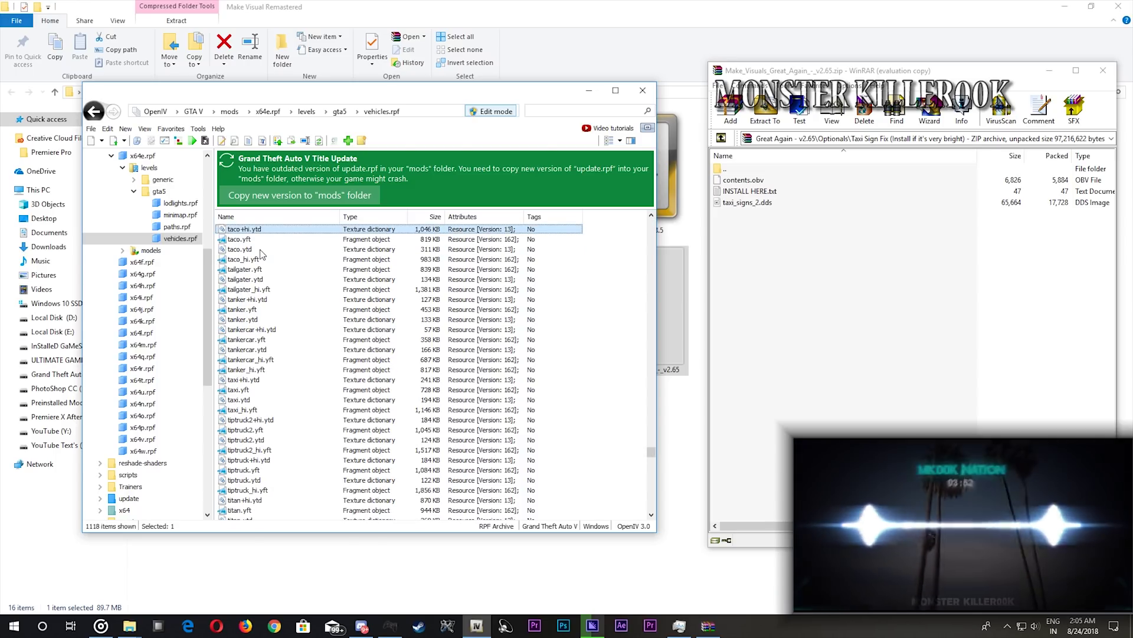
key("Down")
key("Down")
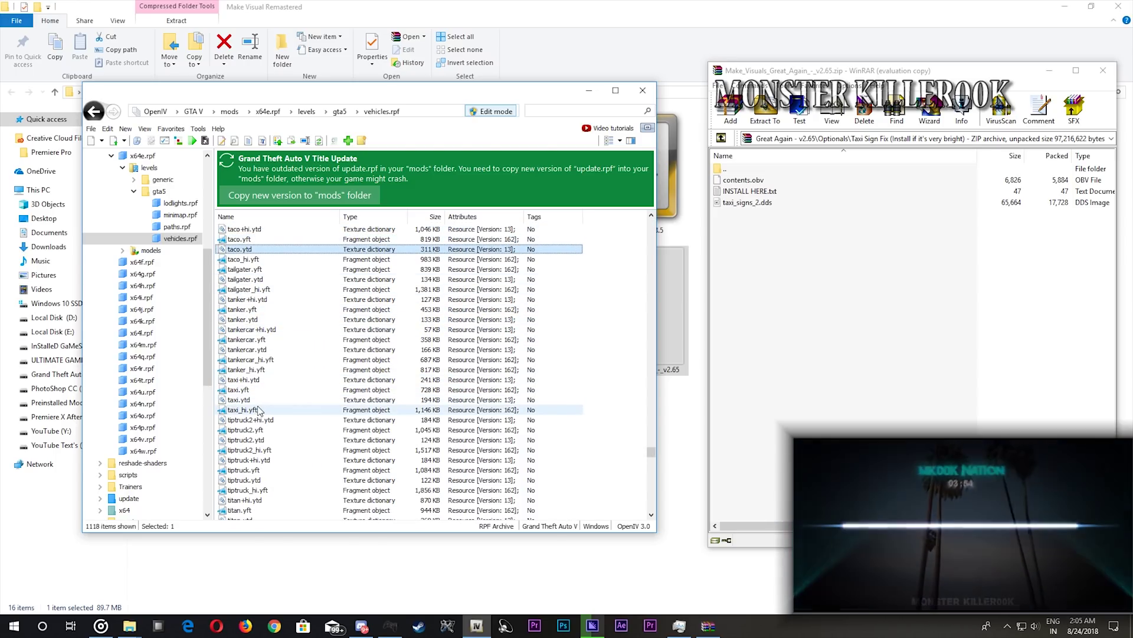
left_click(239, 400)
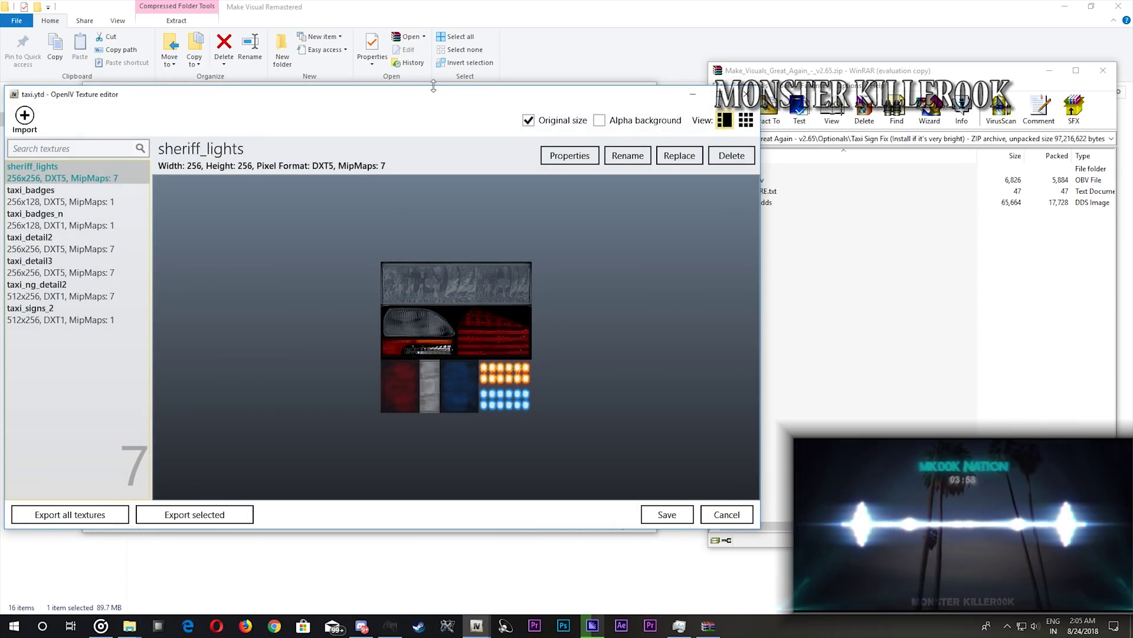
left_click_drag(433, 86, 433, 93)
left_click(83, 295)
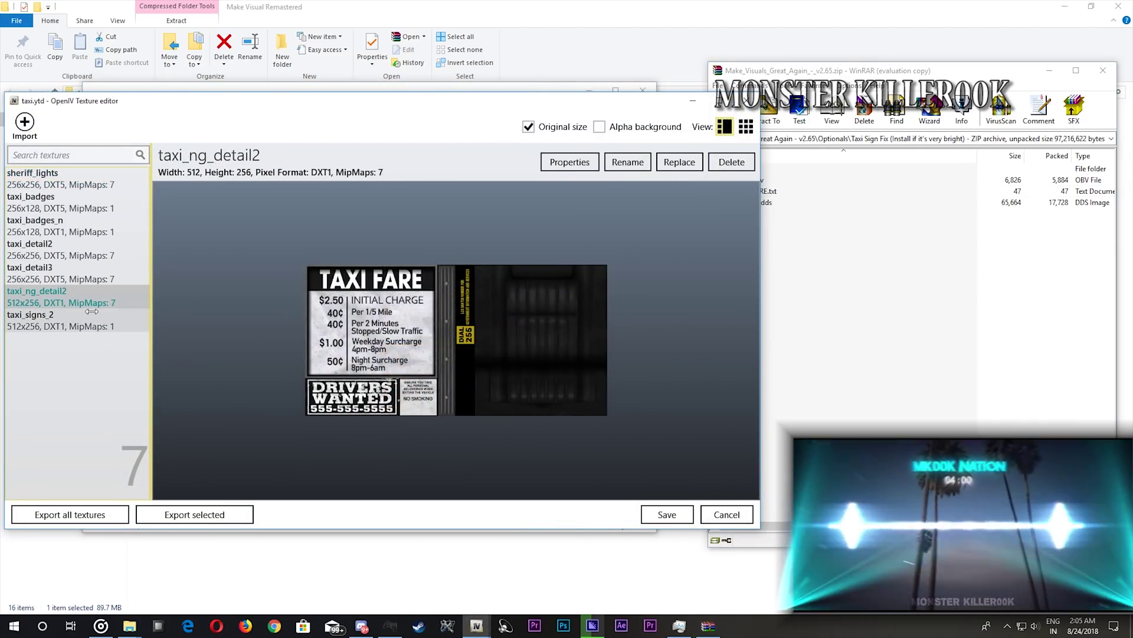
Step: Import taxi_signs_2.dds from the extracted v2.65 Optionals\Taxi Sign Fix folder into taxi.ytd, and close the texture editor and the archive
left_click(27, 127)
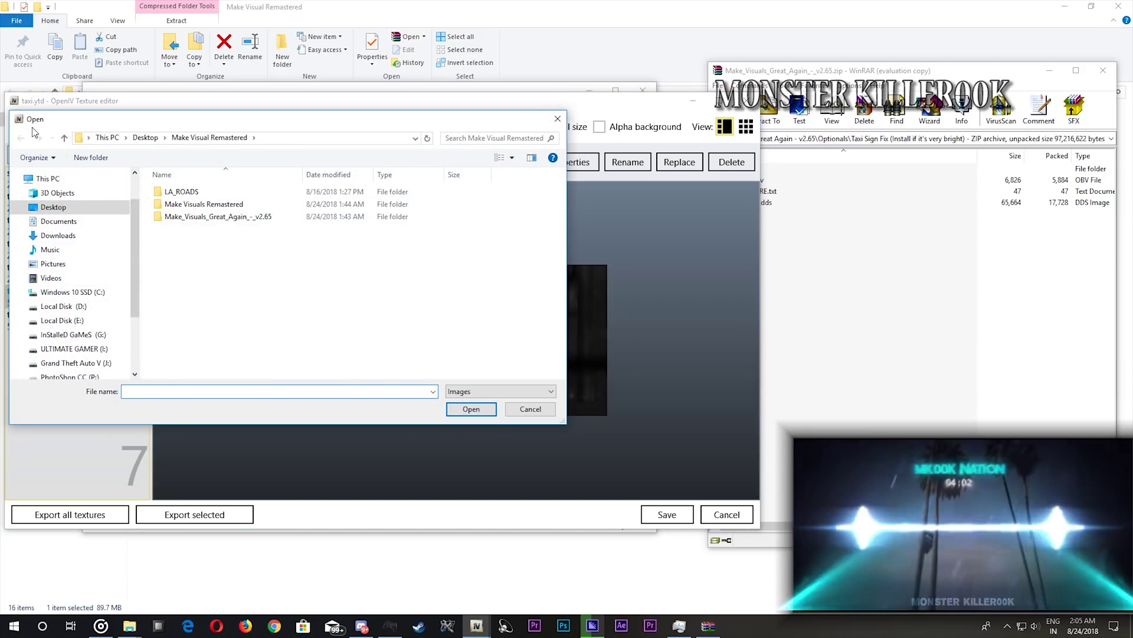
double_click(231, 216)
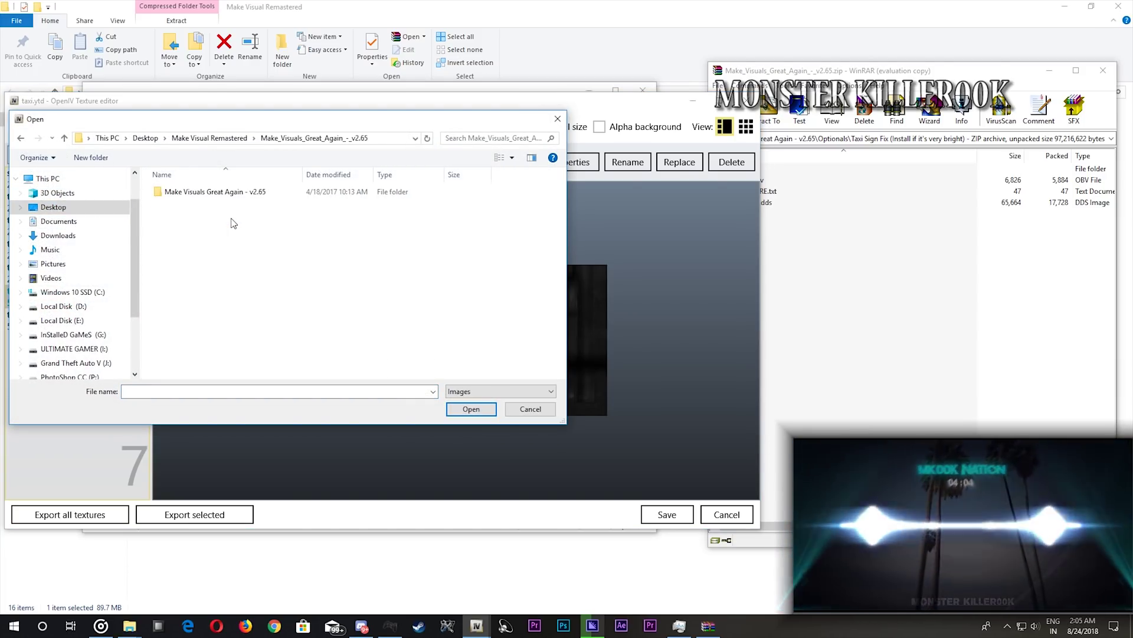
double_click(207, 192)
double_click(180, 216)
double_click(196, 219)
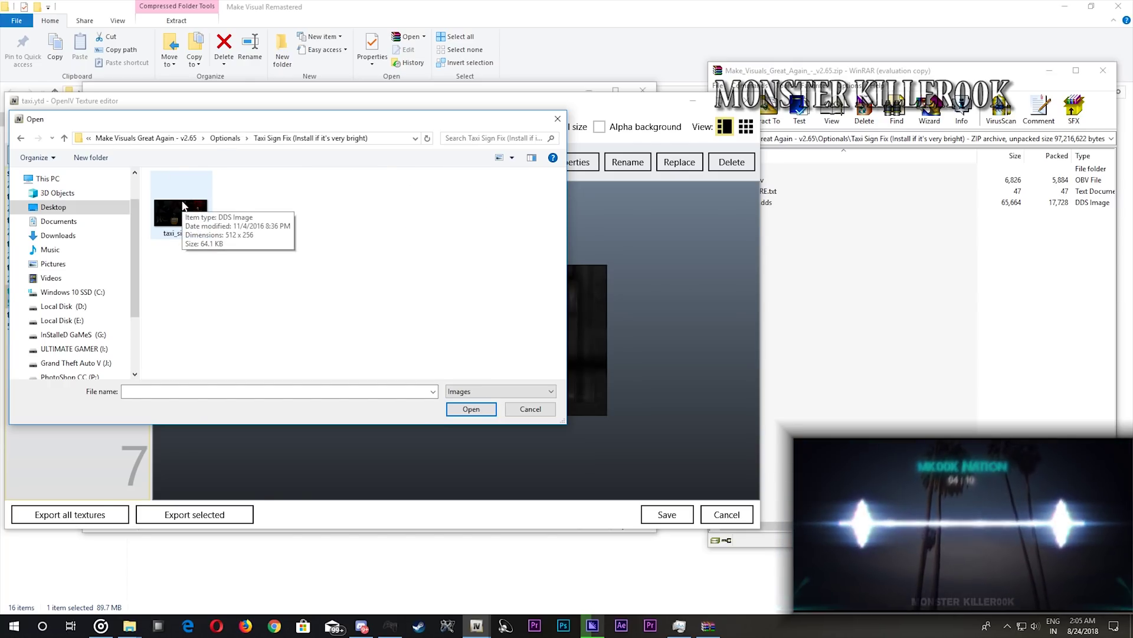
double_click(183, 203)
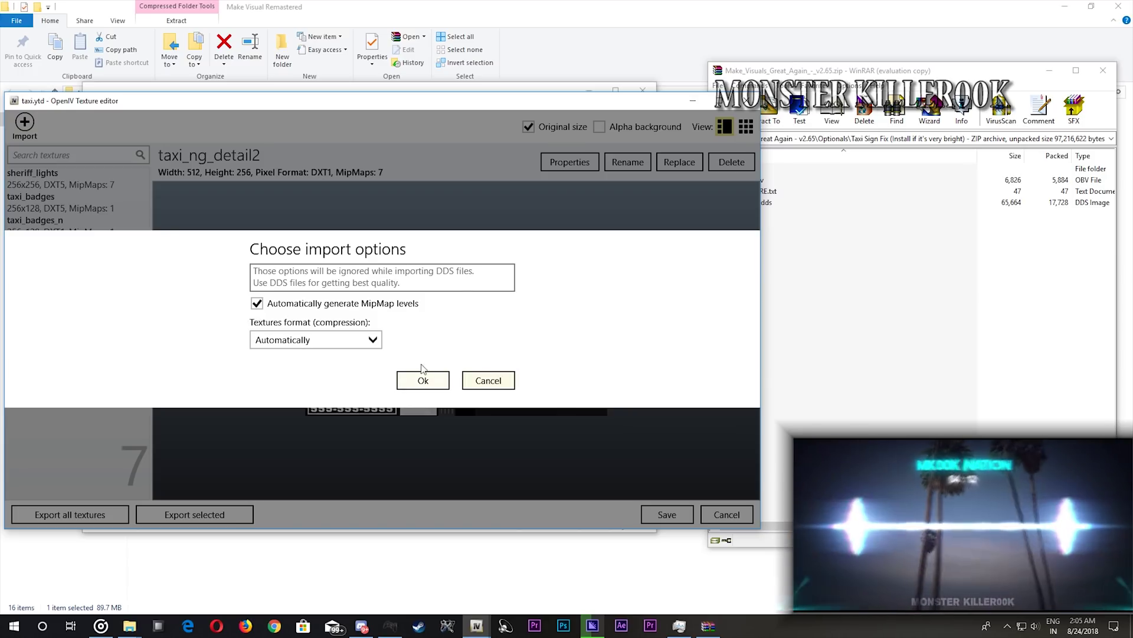
left_click(431, 384)
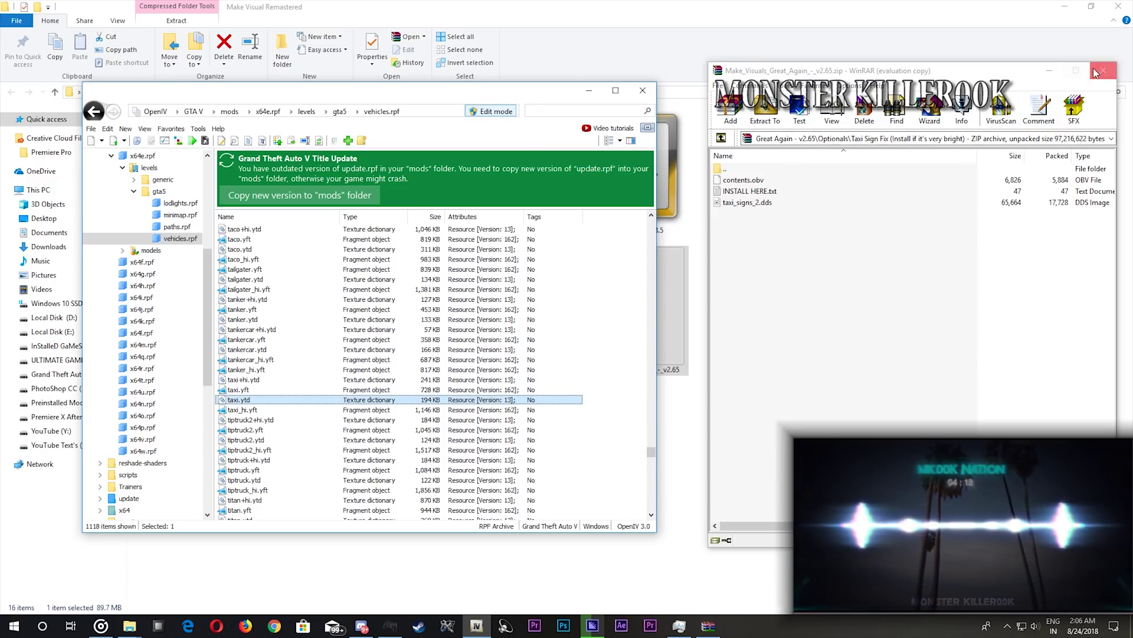
left_click(1102, 72)
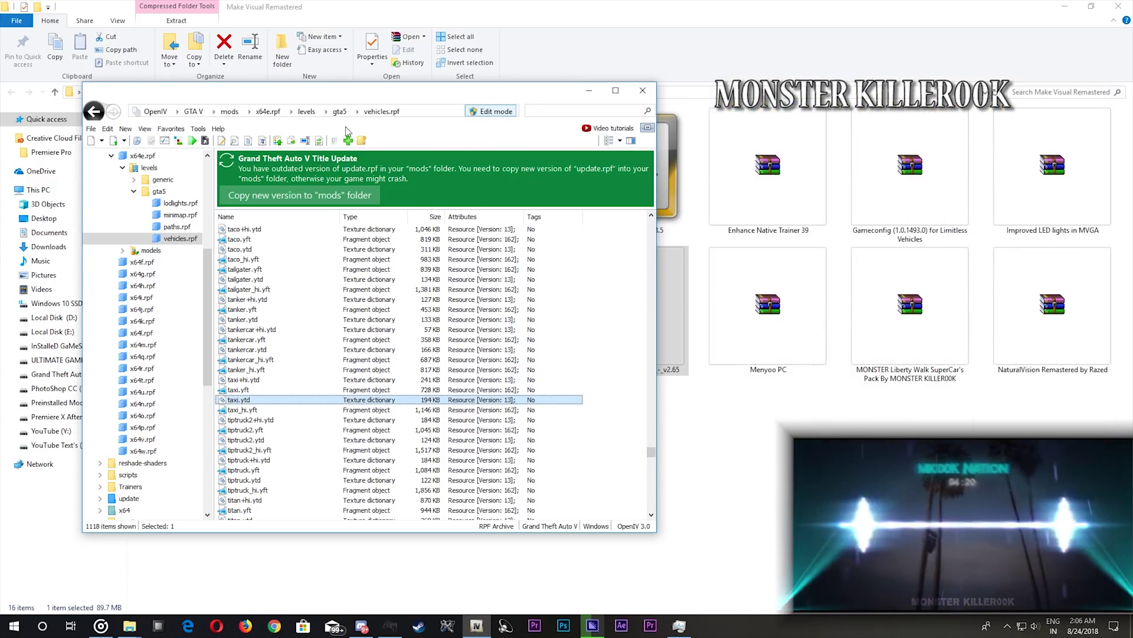
Step: Return to the GTA V root in OpenIV and open mods\update\update.rpf\common\data
left_click(193, 111)
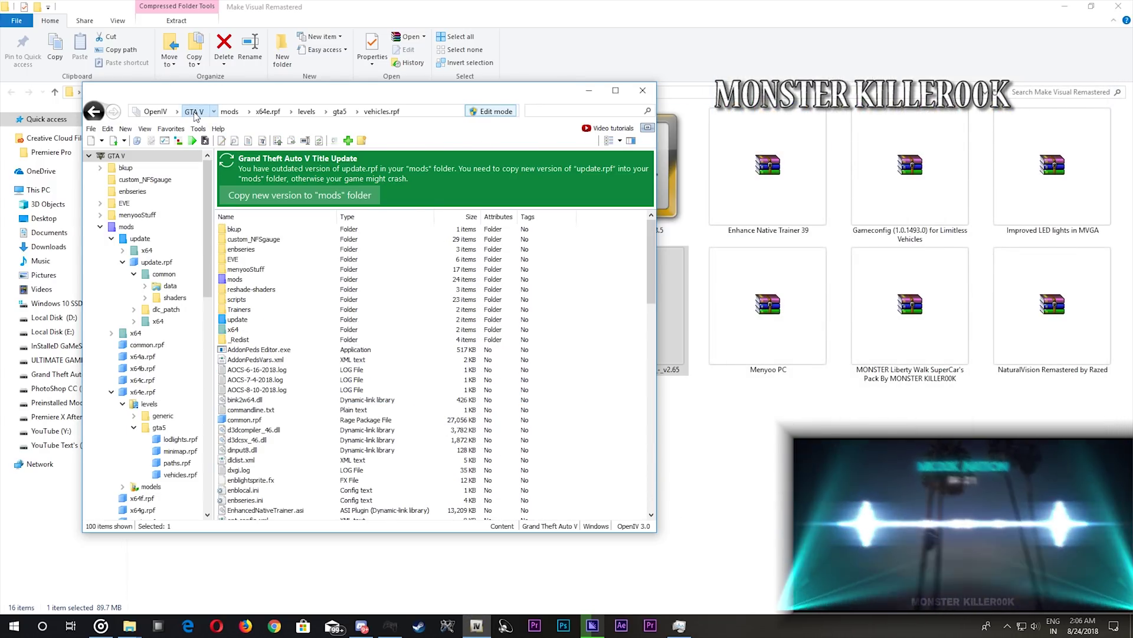
double_click(248, 279)
double_click(246, 230)
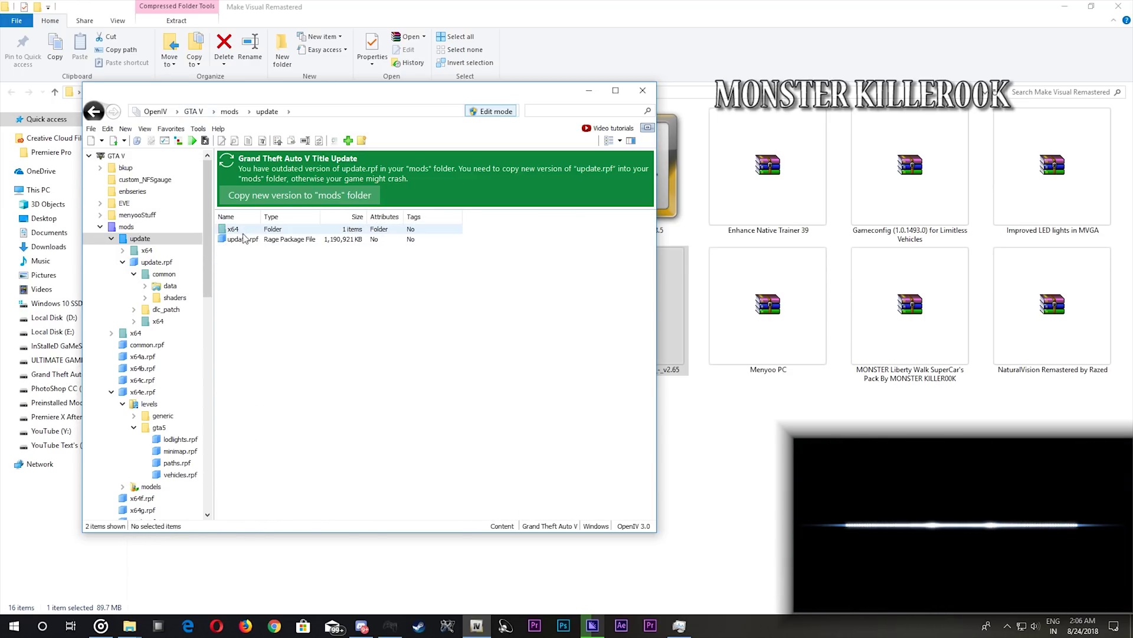
left_click(246, 239)
double_click(278, 239)
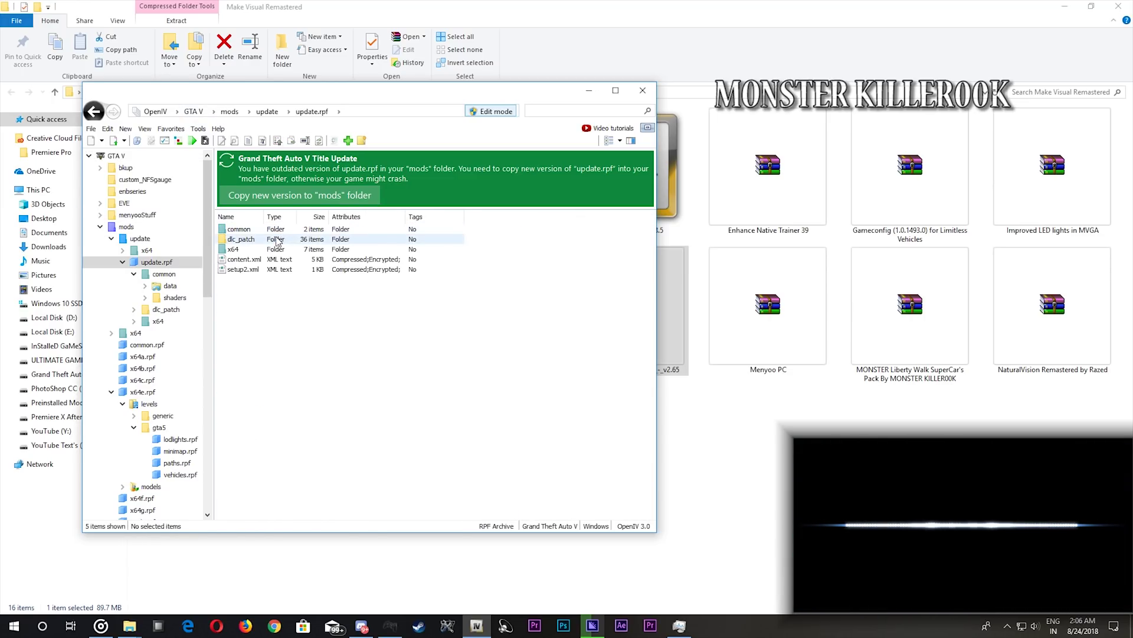
double_click(257, 230)
double_click(257, 230)
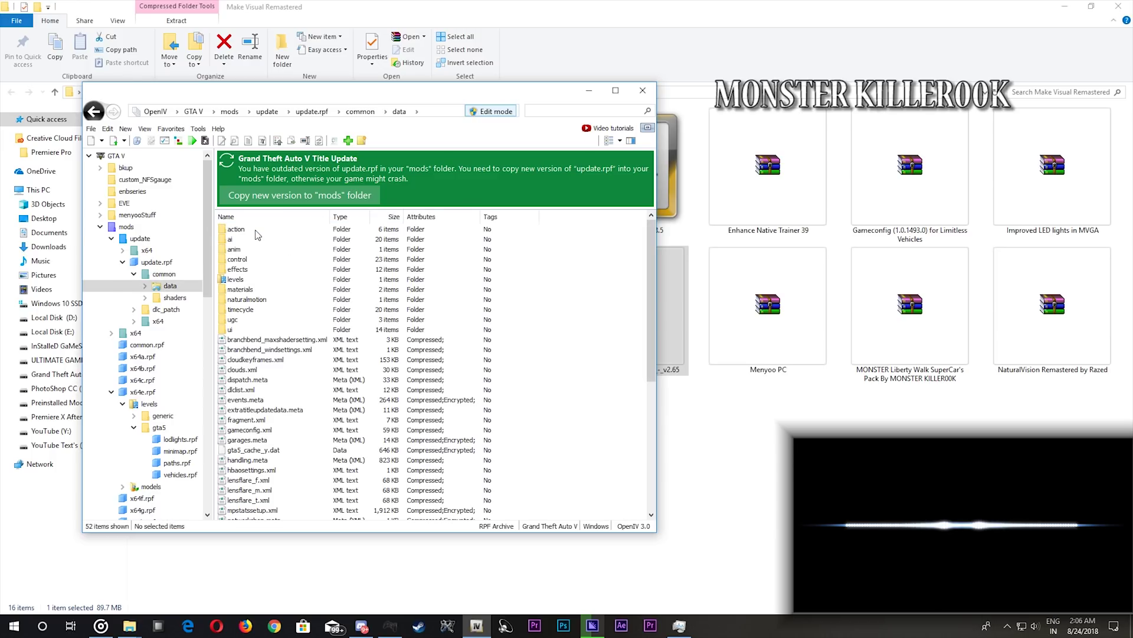
Step: Open the Improved LED lights in MVGA archive, and back up OpenIV's original visualsettings.dat from common\data to the Make Visual Remastered folder
double_click(1031, 192)
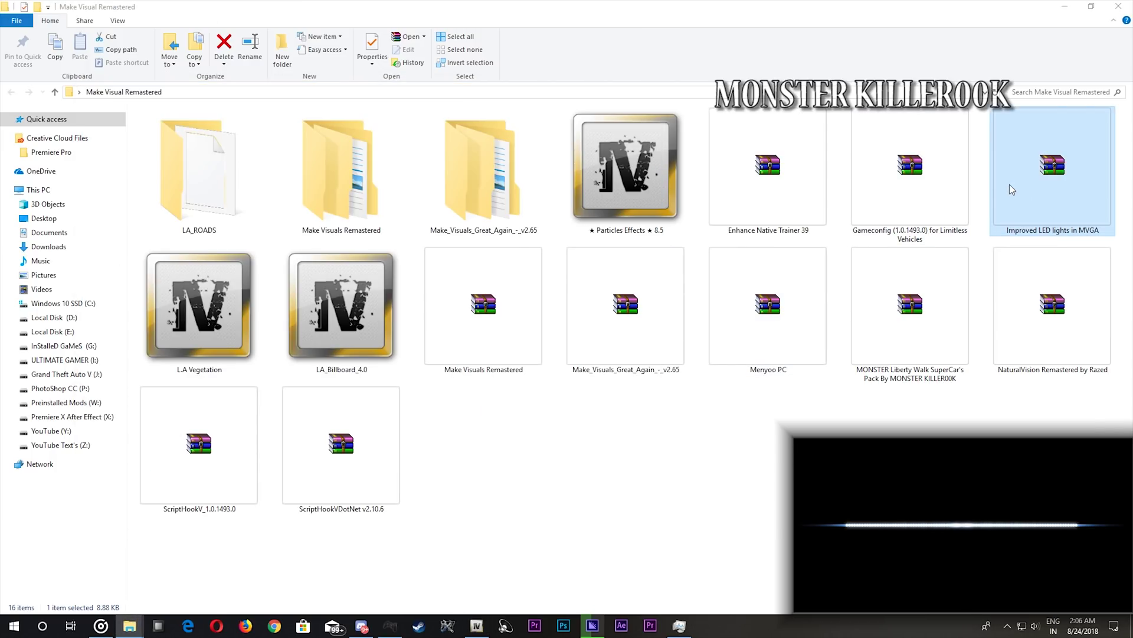
left_click(752, 192)
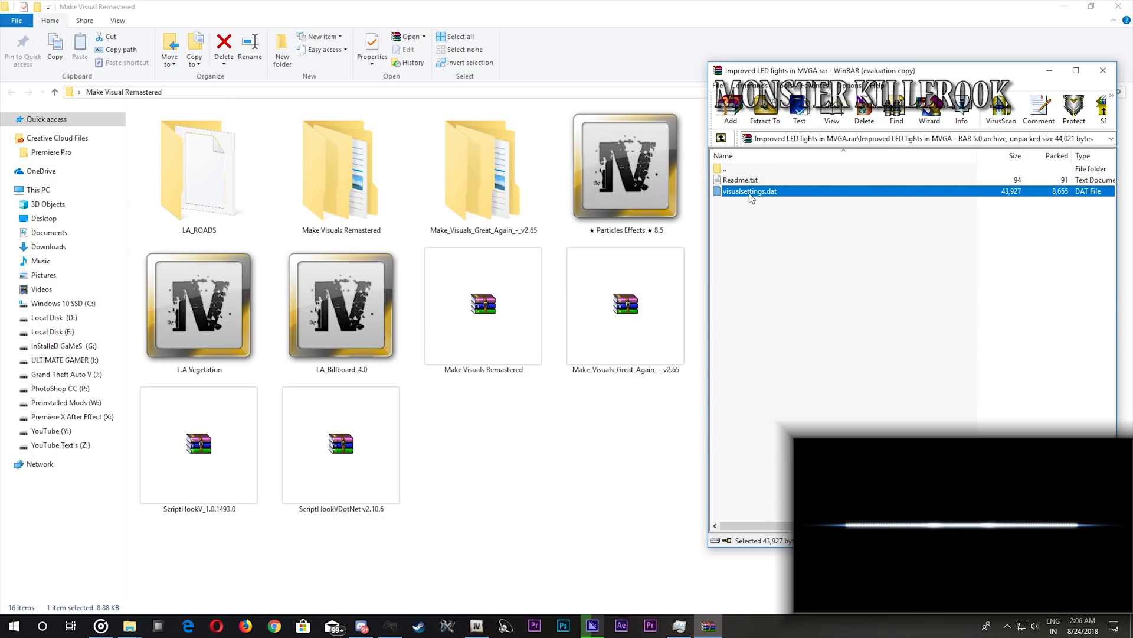
left_click(476, 625)
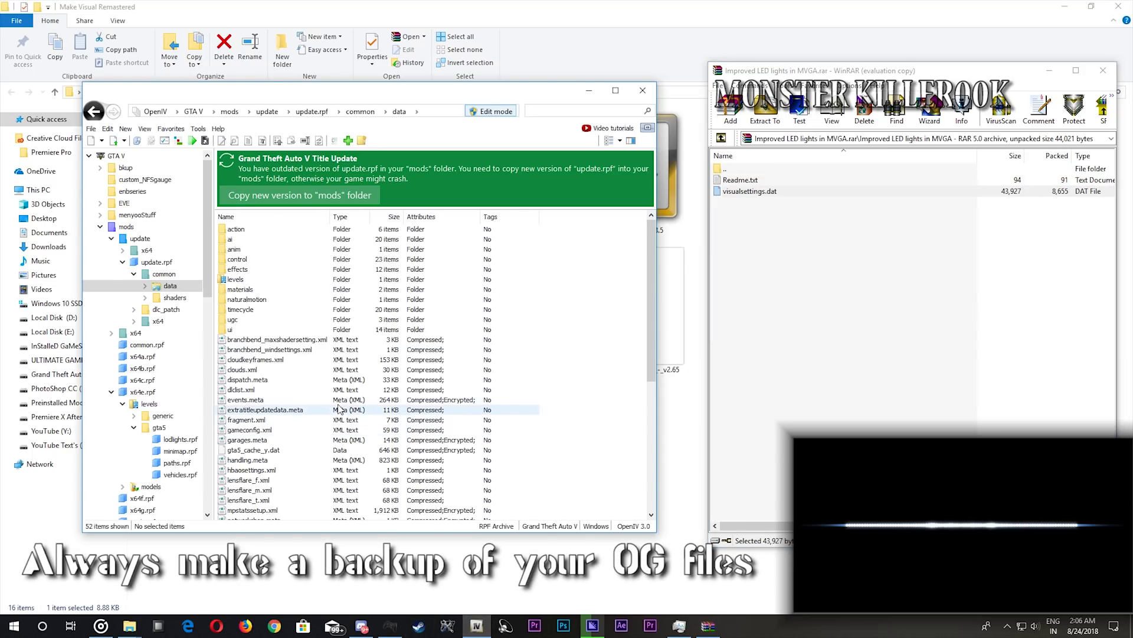
scroll(331, 407, "down", 8)
left_click(260, 490)
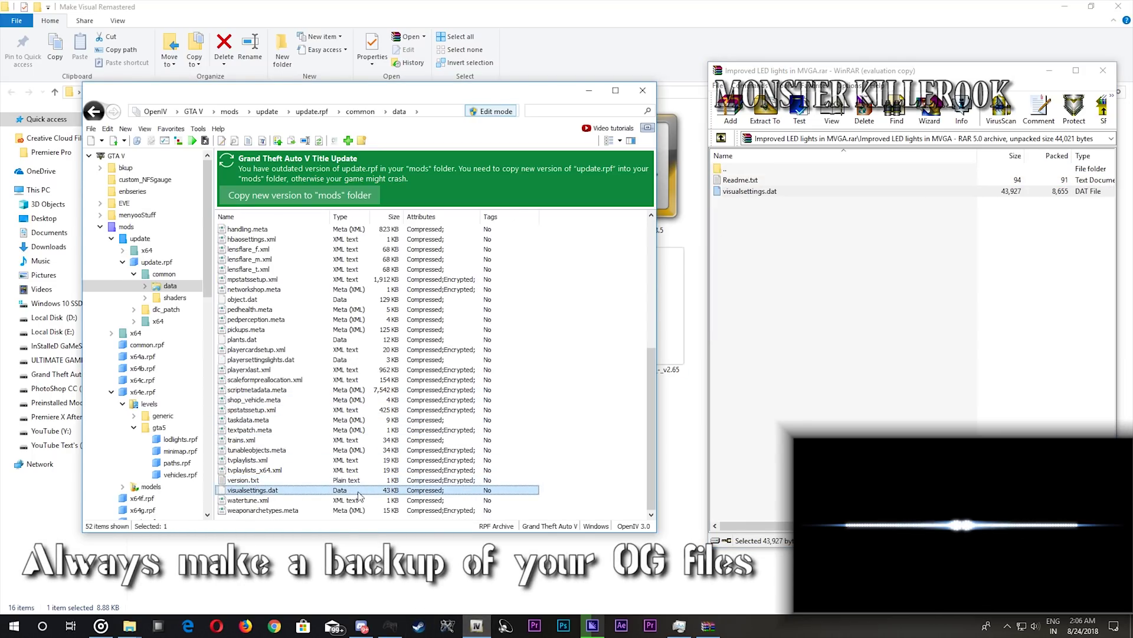
left_click_drag(647, 466, 648, 498)
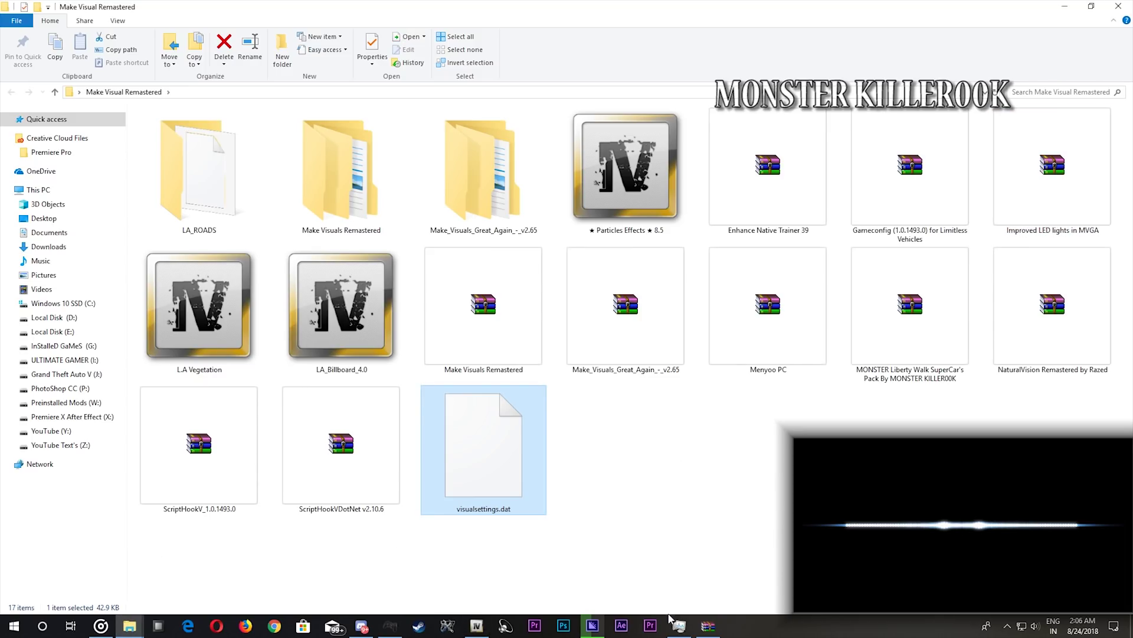
Step: Replace visualsettings.dat in mods\update\update.rpf\common\data with the one from the Improved LED lights in MVGA archive
left_click(707, 626)
left_click_drag(739, 197, 462, 592)
left_click_drag(470, 633, 489, 530)
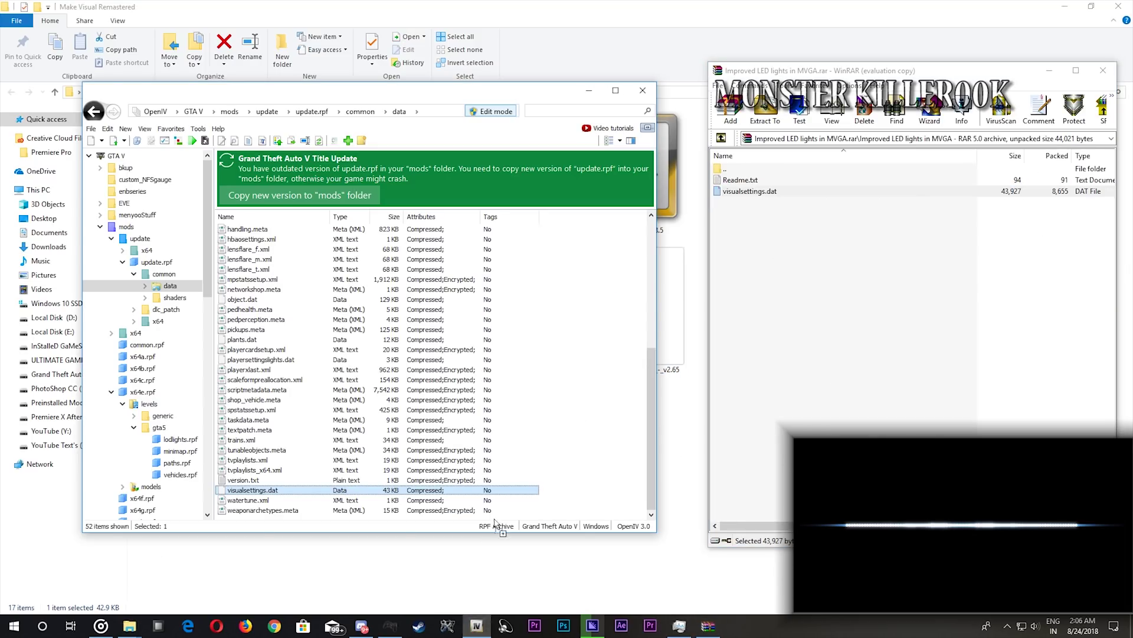
left_click_drag(603, 323, 603, 324)
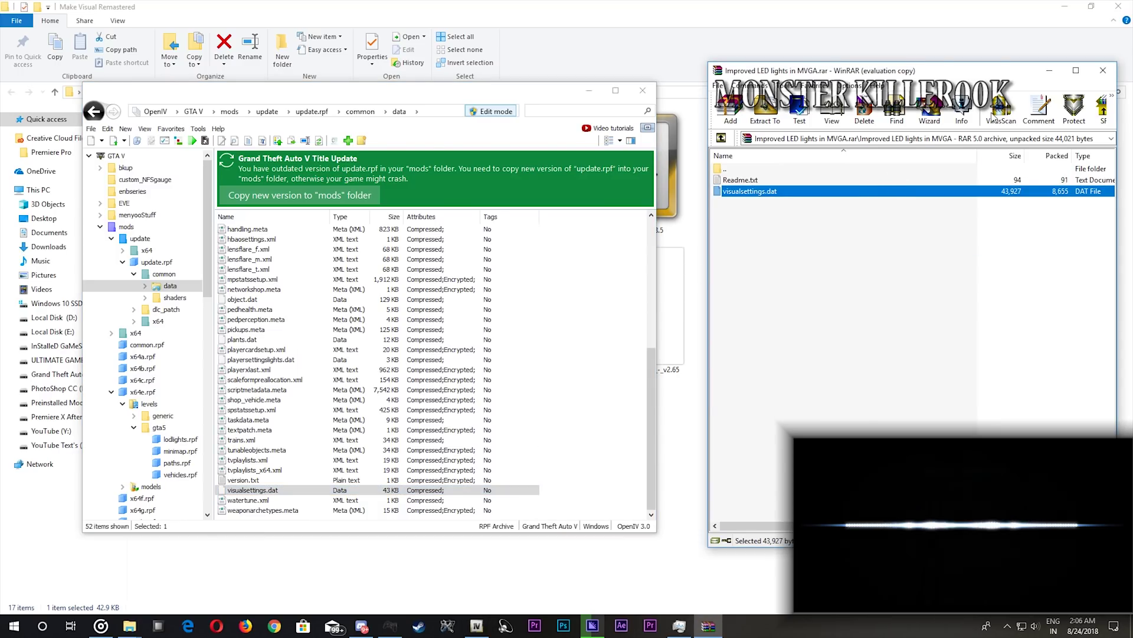
Step: Examine the 1x traffic 1xpeds (Means Gta base) gameconfig.xml under Gta Config For v 1.0.1493.0 in the Gameconfig archive, and leave the archive
key("Up")
key("Up")
key("Return")
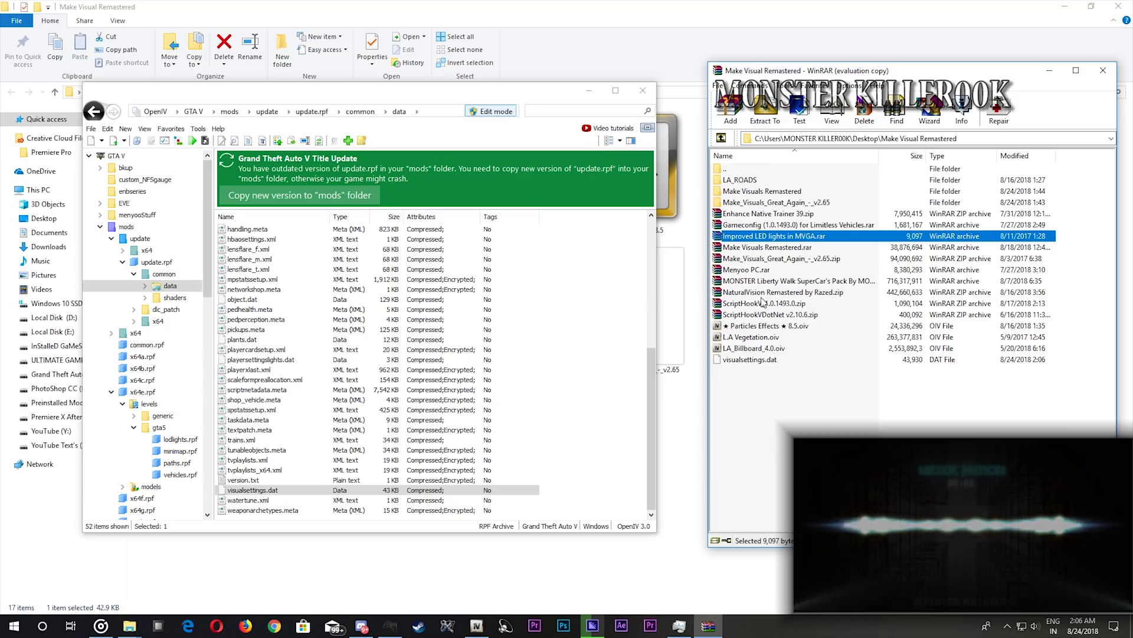
double_click(770, 226)
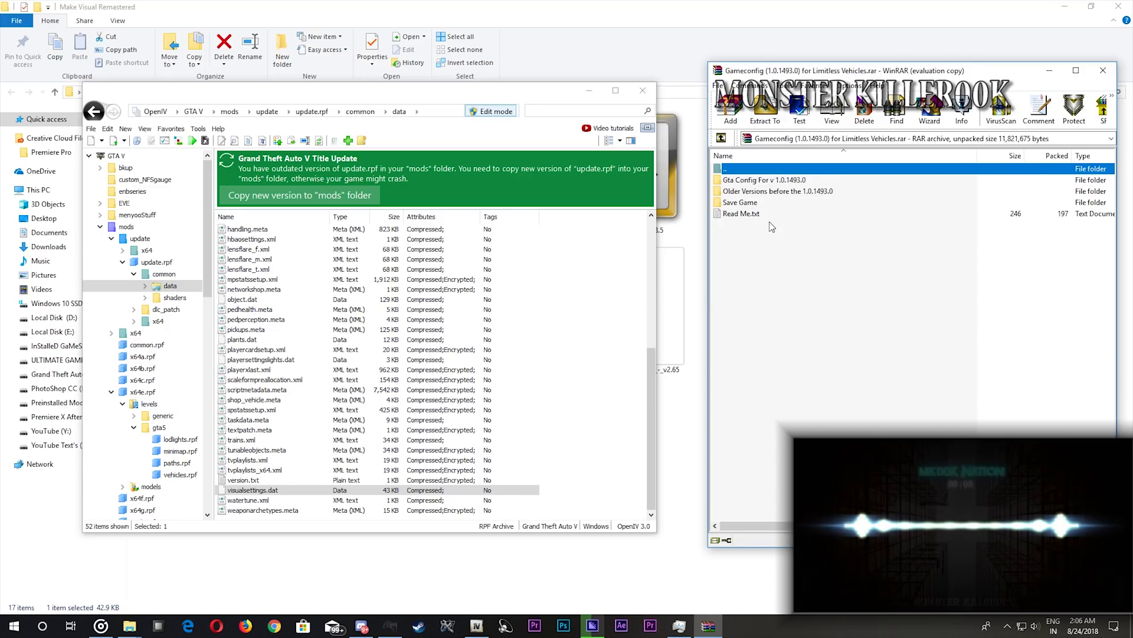
key("Down")
key("Return")
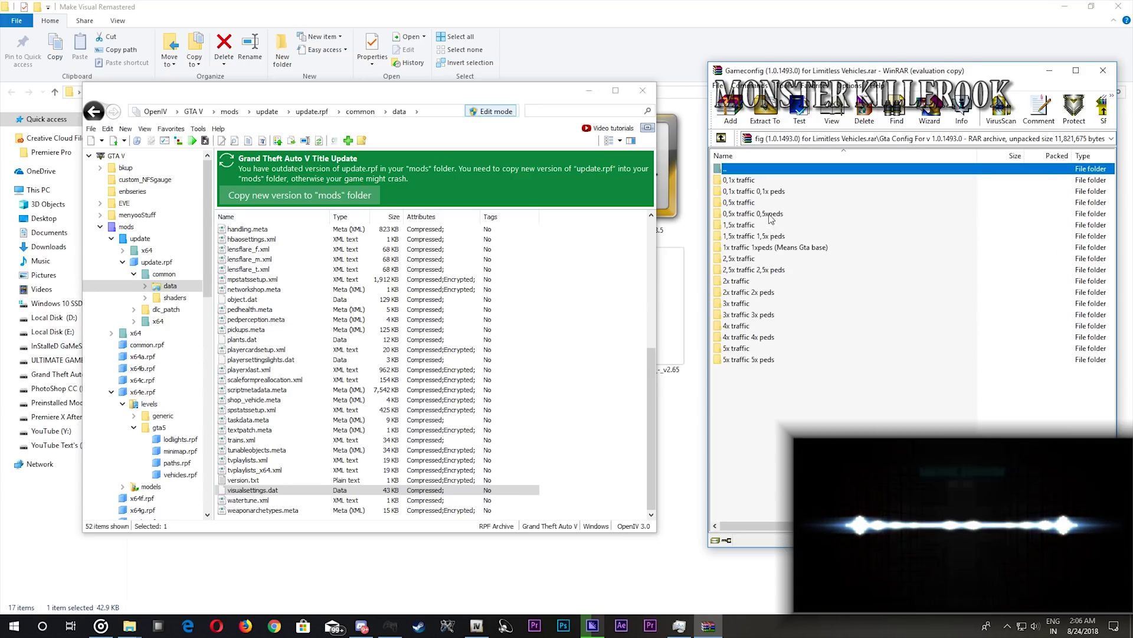
double_click(764, 248)
left_click_drag(763, 183, 738, 198)
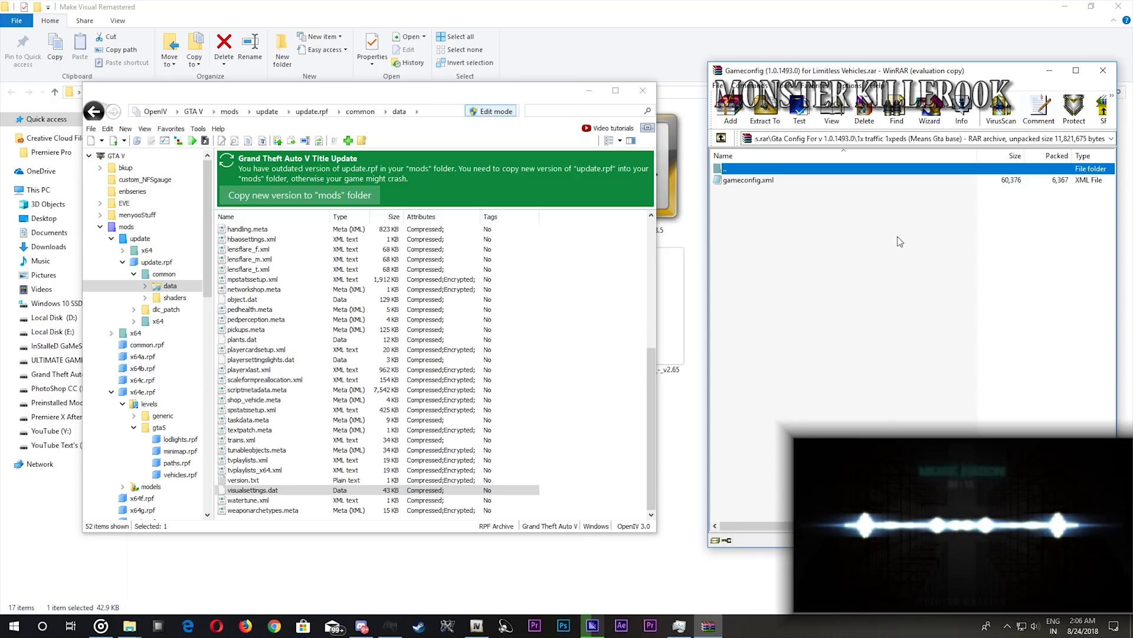
key("BackSpace")
key("BackSpace")
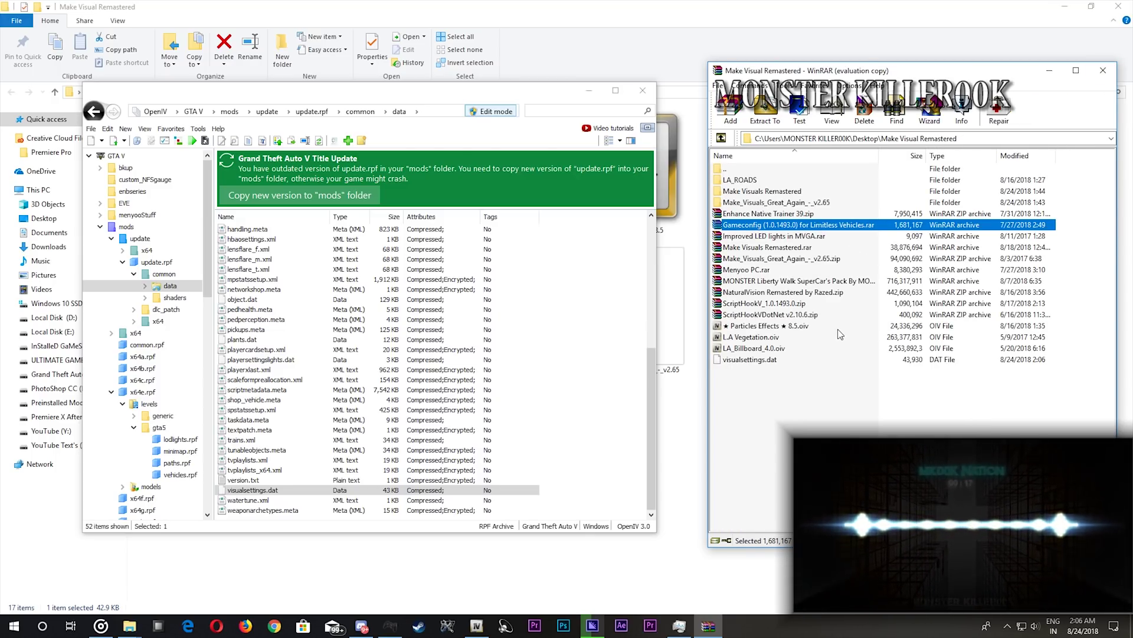
Step: Minimise WinRAR and OpenIV, and extract the Liberty Walk SuperCar's Pack archive into its own folder in Make Visual Remastered
left_click(1050, 73)
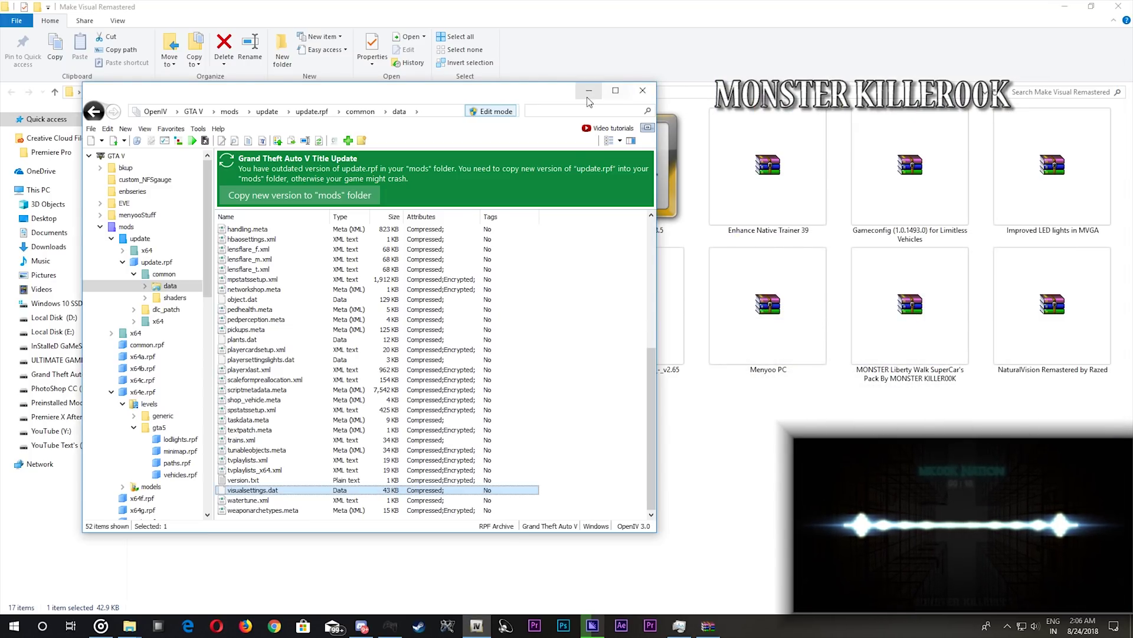
left_click(586, 93)
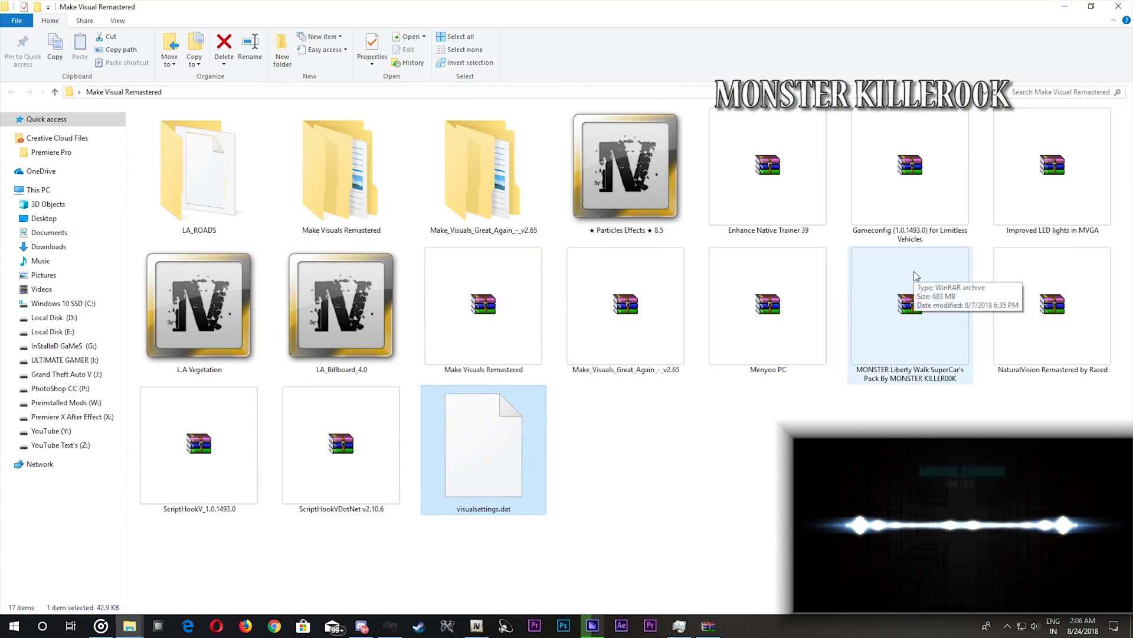
right_click(915, 276)
left_click(923, 333)
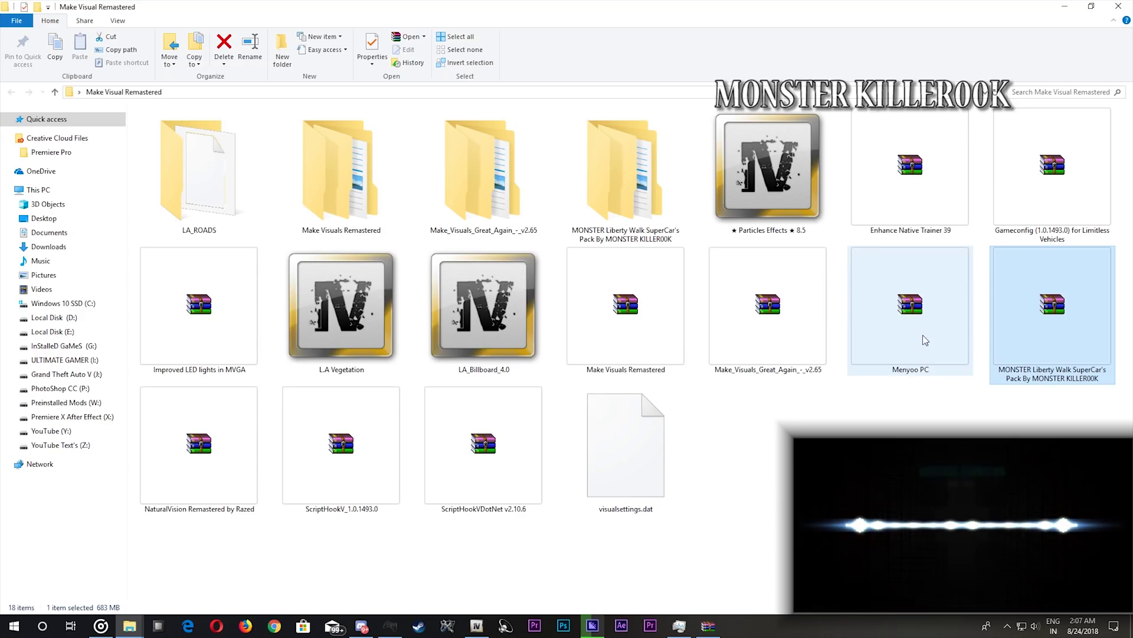
Step: Open the innermost folder of the extracted Liberty Walk SuperCar's Pack and copy all car folders from 458mishadesign to vectorw
double_click(648, 205)
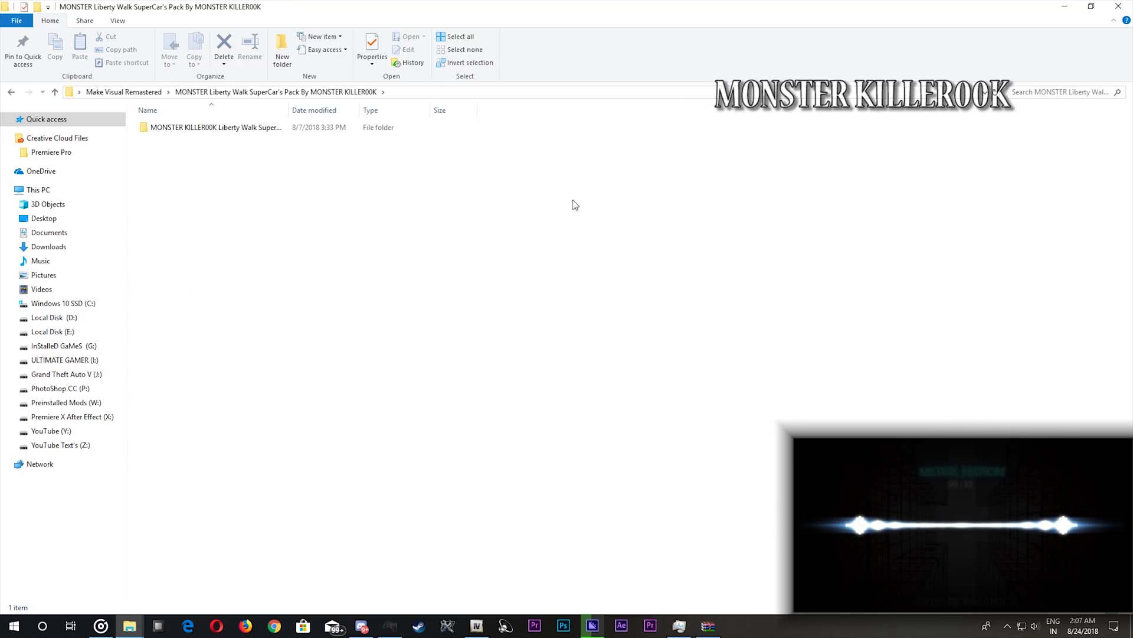
double_click(239, 129)
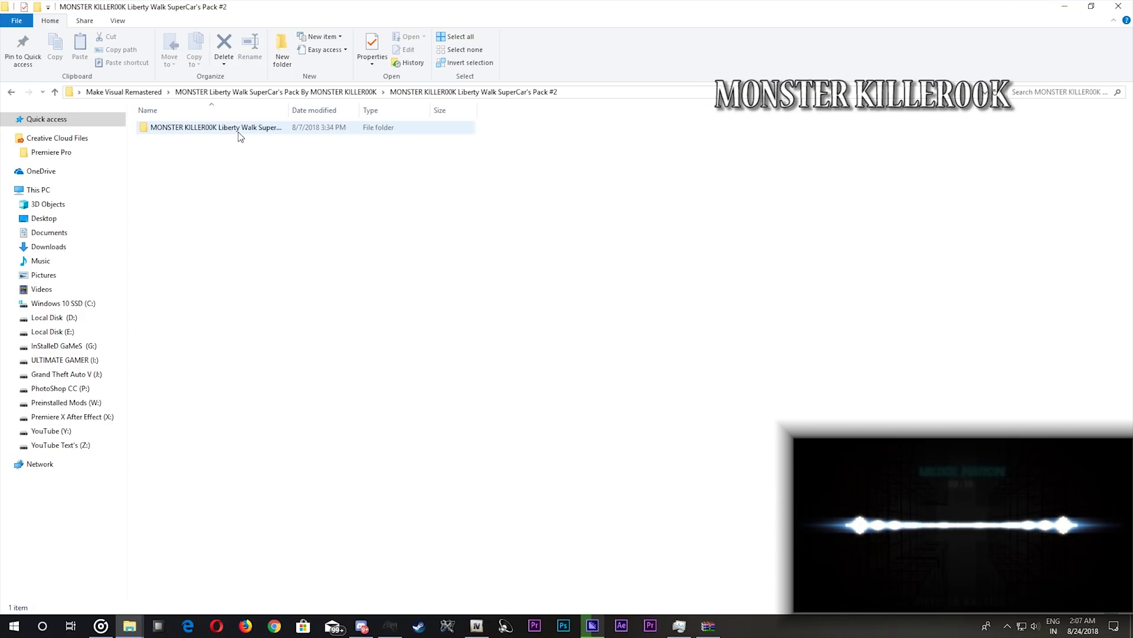
double_click(177, 130)
left_click(176, 131)
left_click(177, 424, "shift")
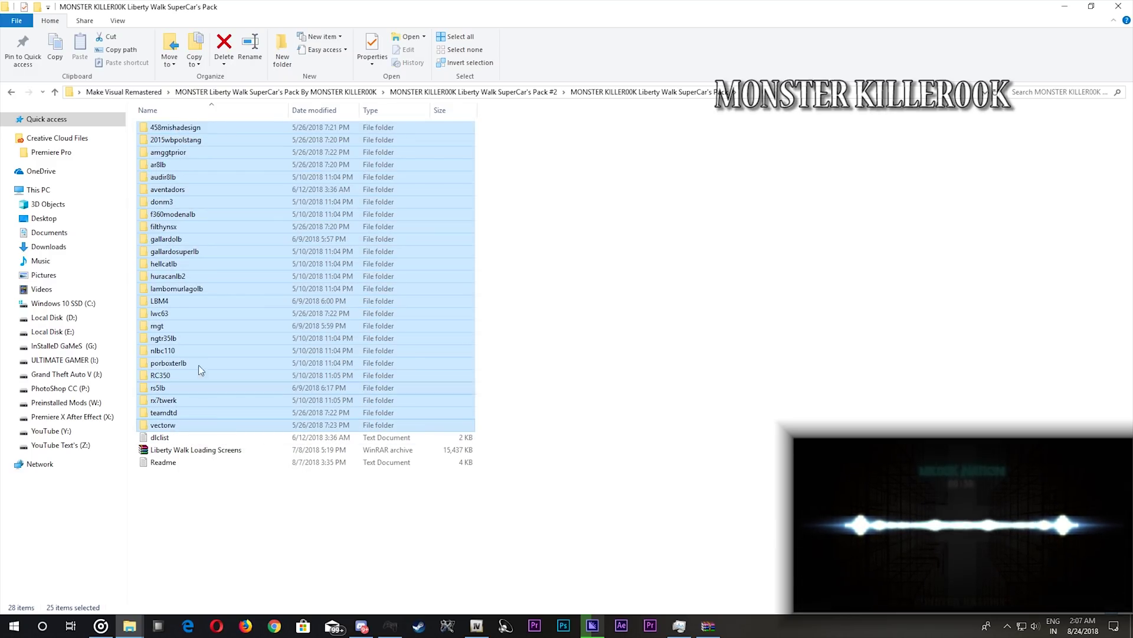
right_click(197, 189)
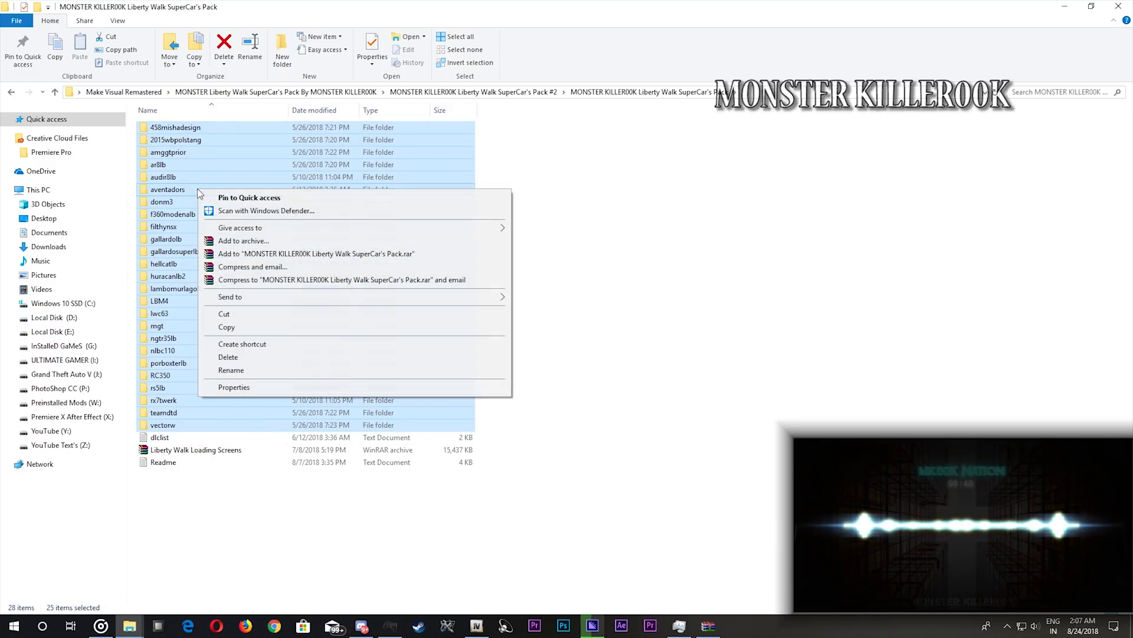
left_click(229, 328)
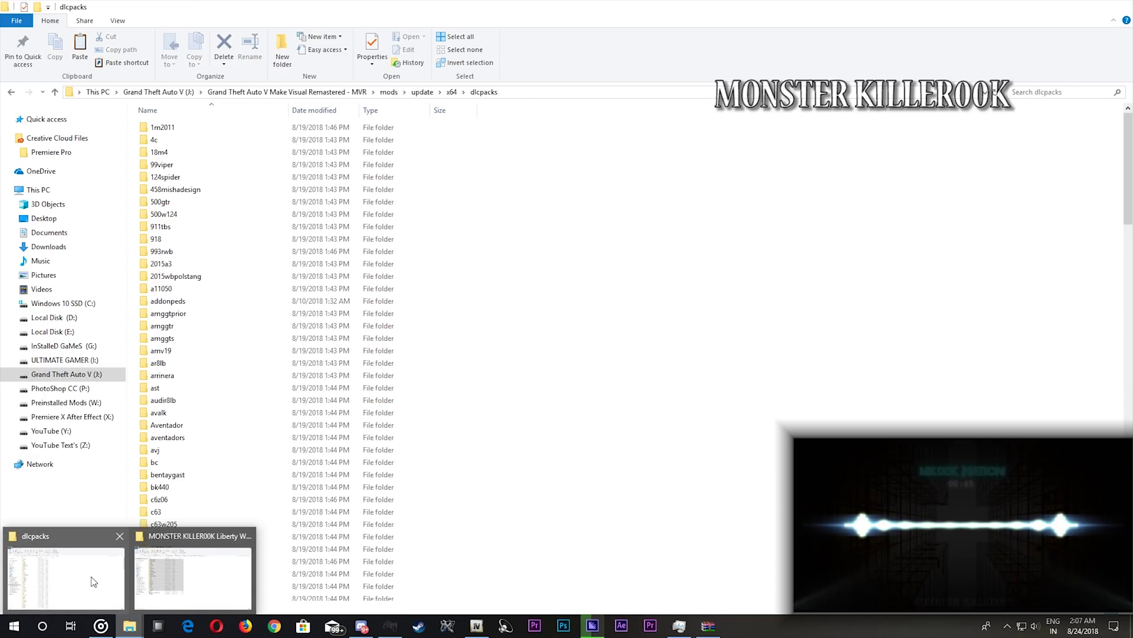
Step: Paste the copied car folders into the game's mods\update\x64\dlcpacks folder, and minimise that window
left_click(94, 581)
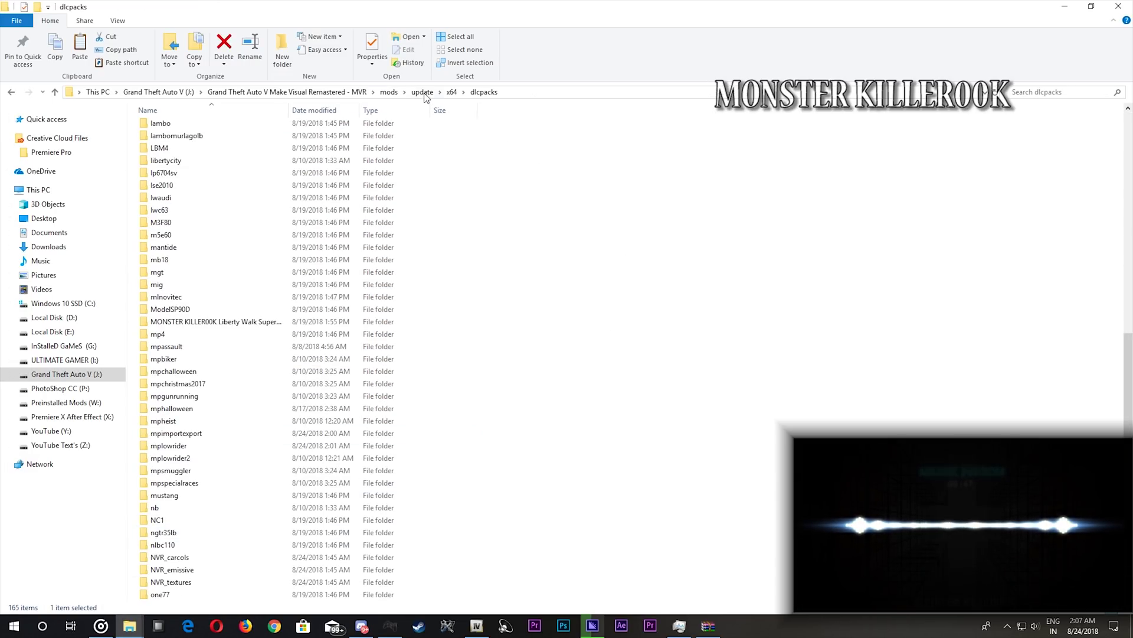
right_click(746, 197)
left_click(764, 274)
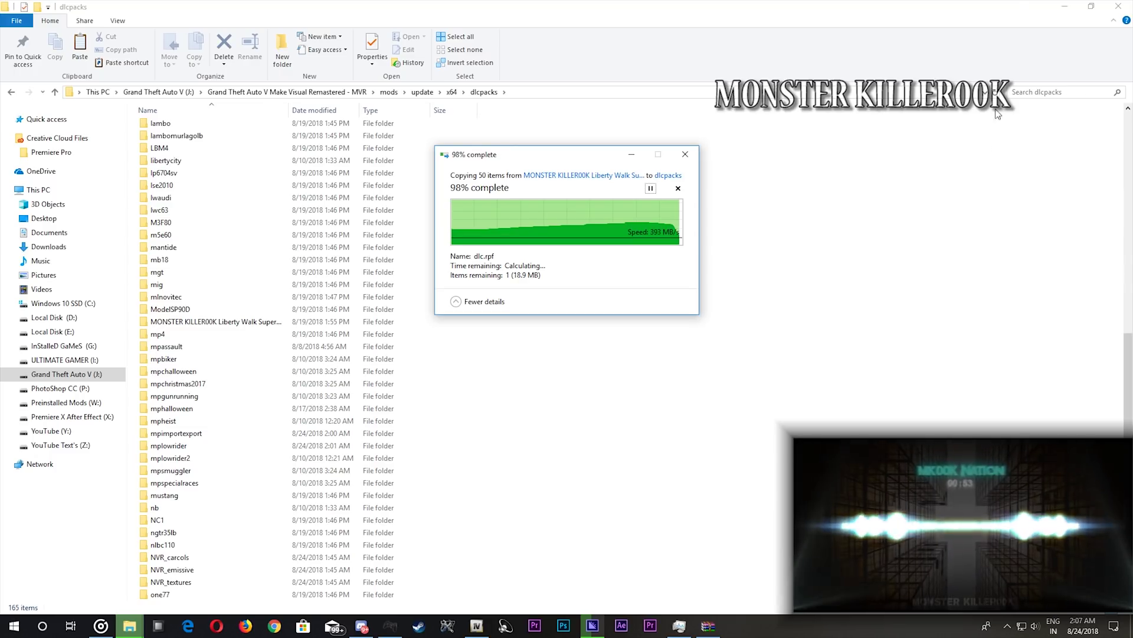
left_click(1063, 6)
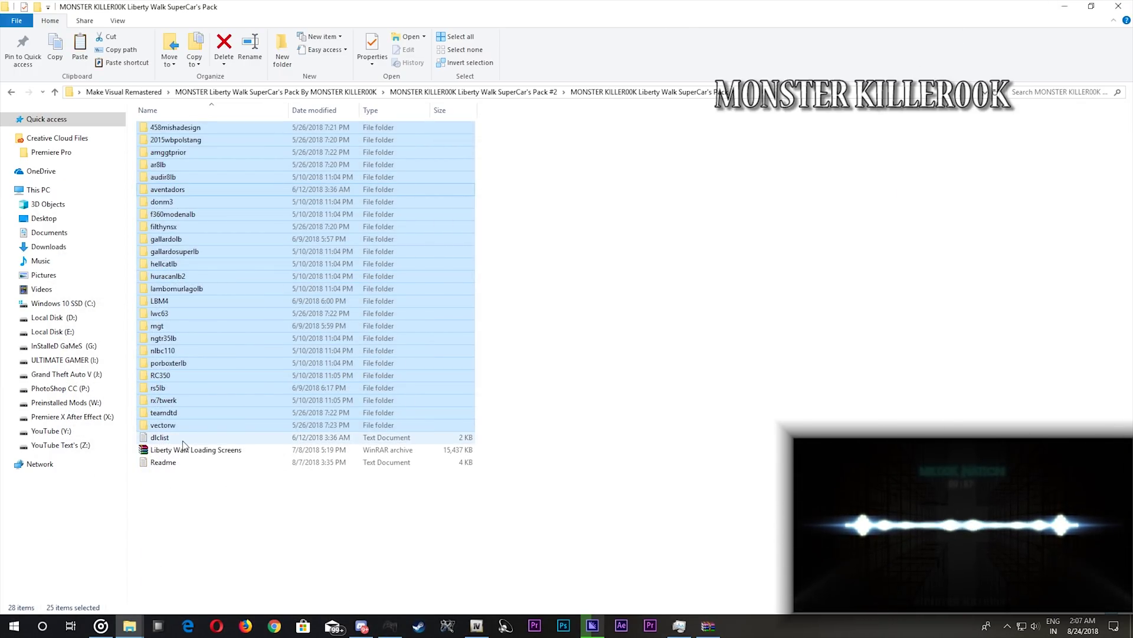
Step: Copy all the dlcpacks item lines from the Liberty Walk pack's dlclist text file and close it
double_click(204, 437)
left_click_drag(608, 376, 348, 111)
right_click(460, 167)
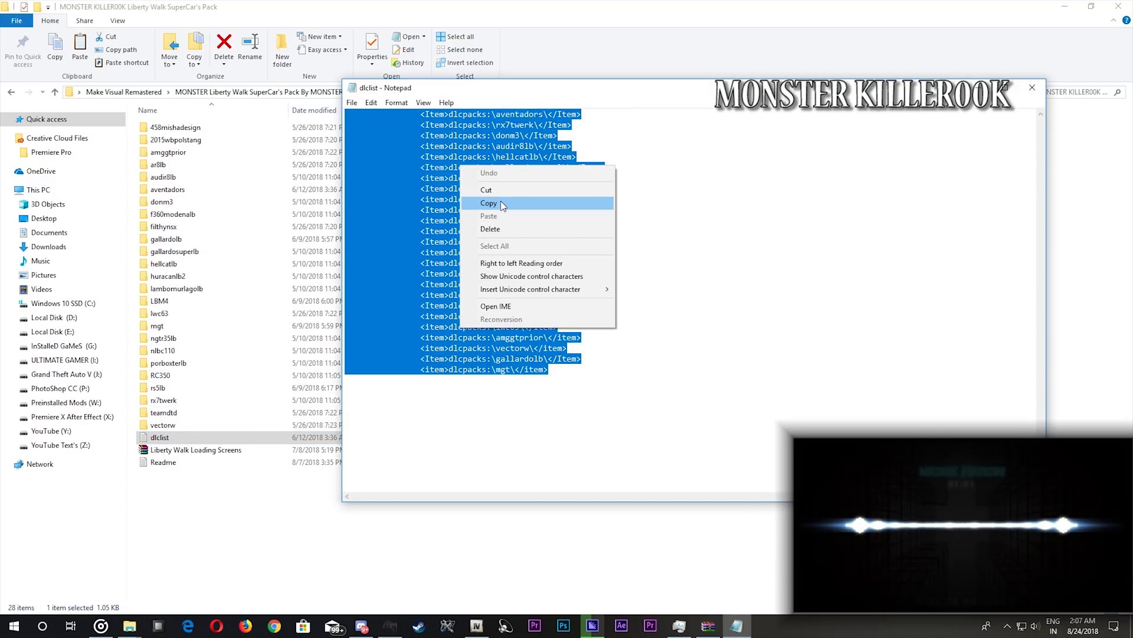
left_click(501, 202)
left_click(1032, 88)
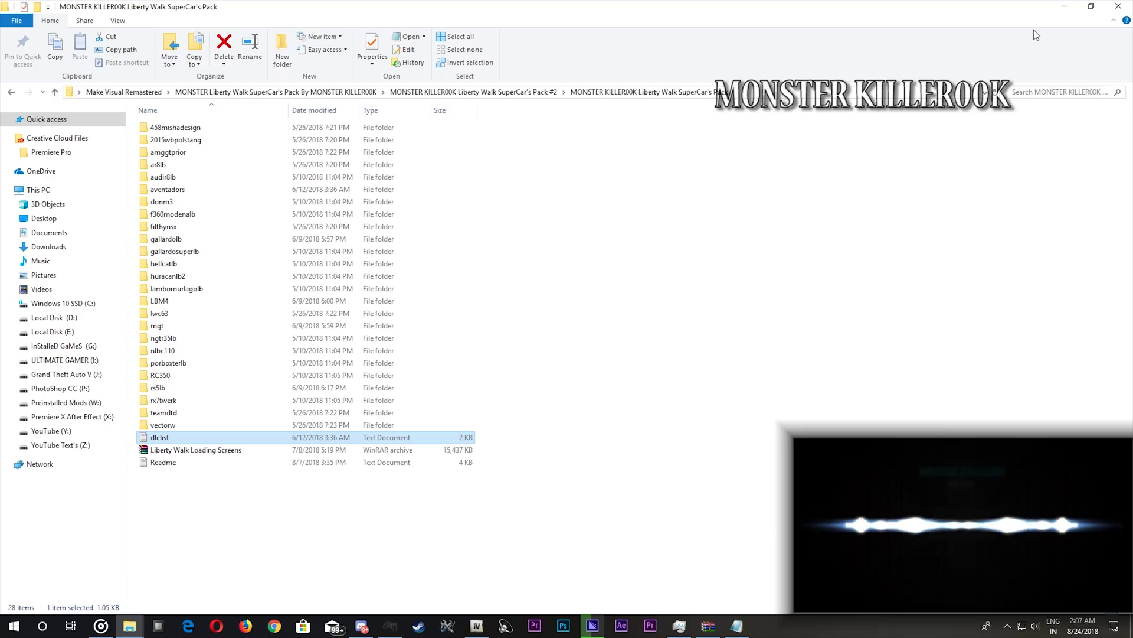
Step: Paste the copied Liberty Walk item lines below the LA_ROADS entry in the desktop dlclist file, and check the list
left_click(1062, 6)
double_click(21, 207)
left_click_drag(1041, 134, 1041, 470)
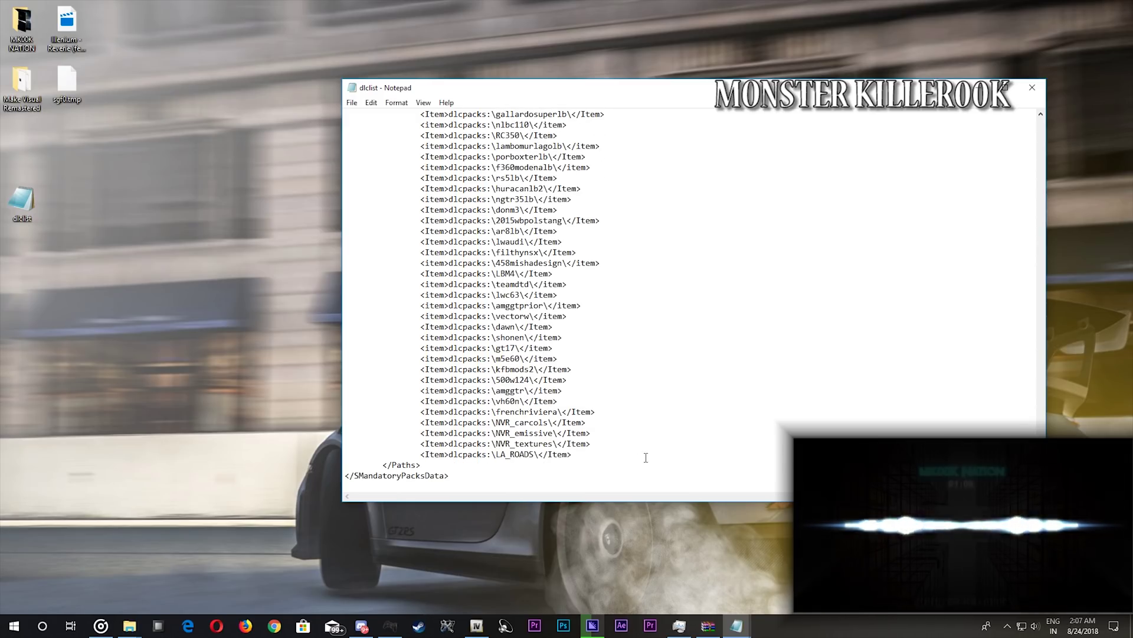
key("Return")
right_click(576, 462)
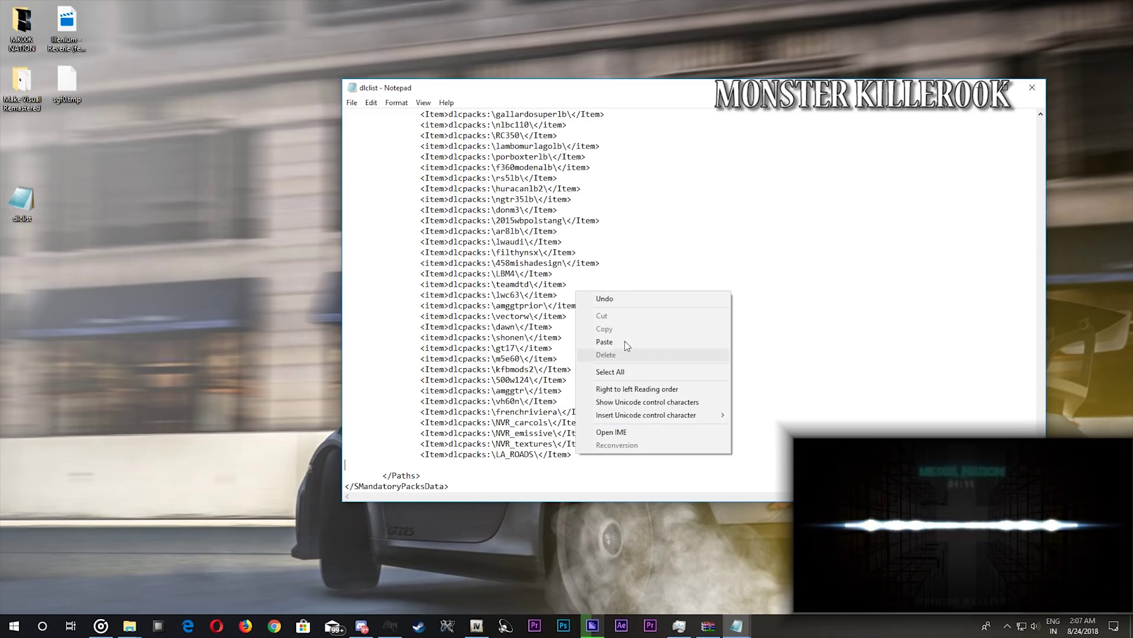
left_click(622, 340)
scroll(622, 343, "up", 8)
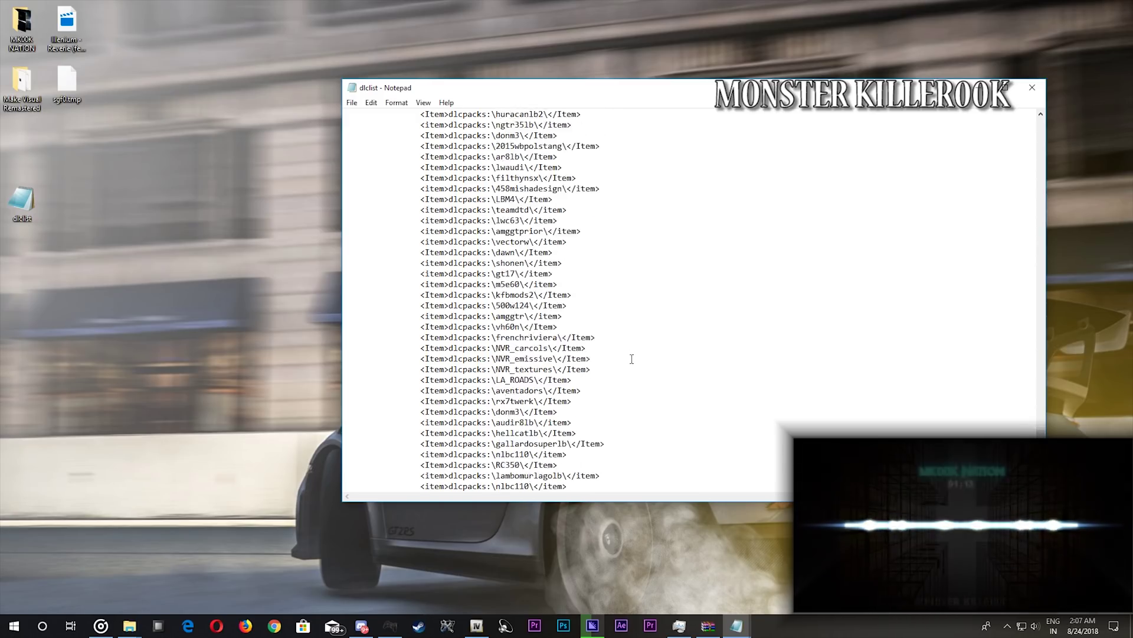
scroll(632, 354, "down", 9)
Step: Save and close the edited dlclist, and import it into mods\update\update.rpf\common\data in OpenIV
left_click(1032, 87)
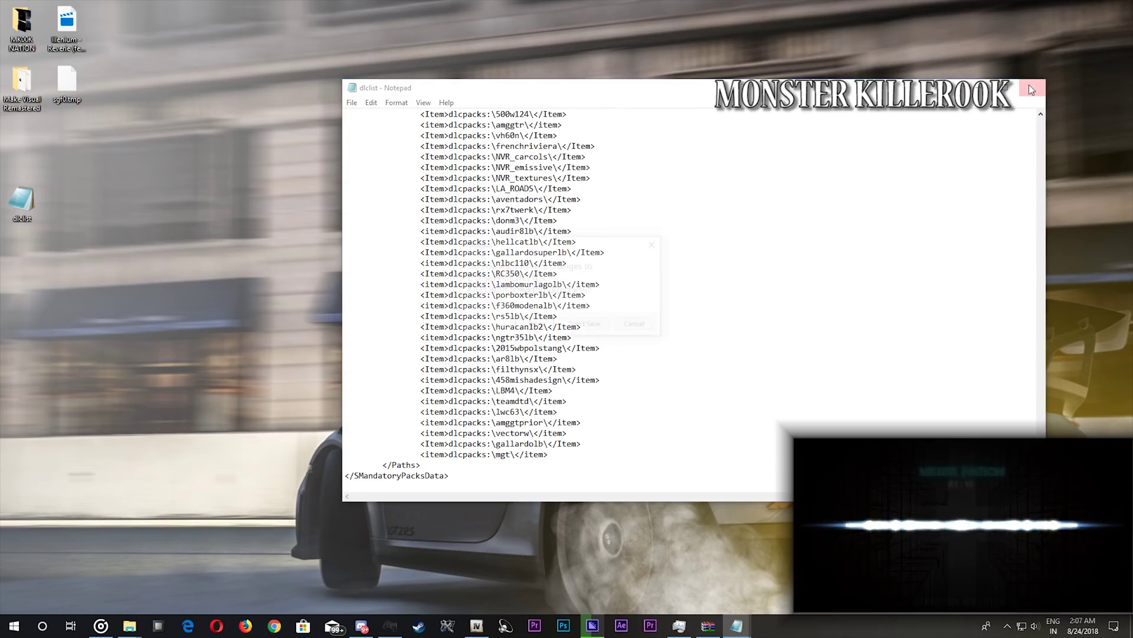
left_click(540, 324)
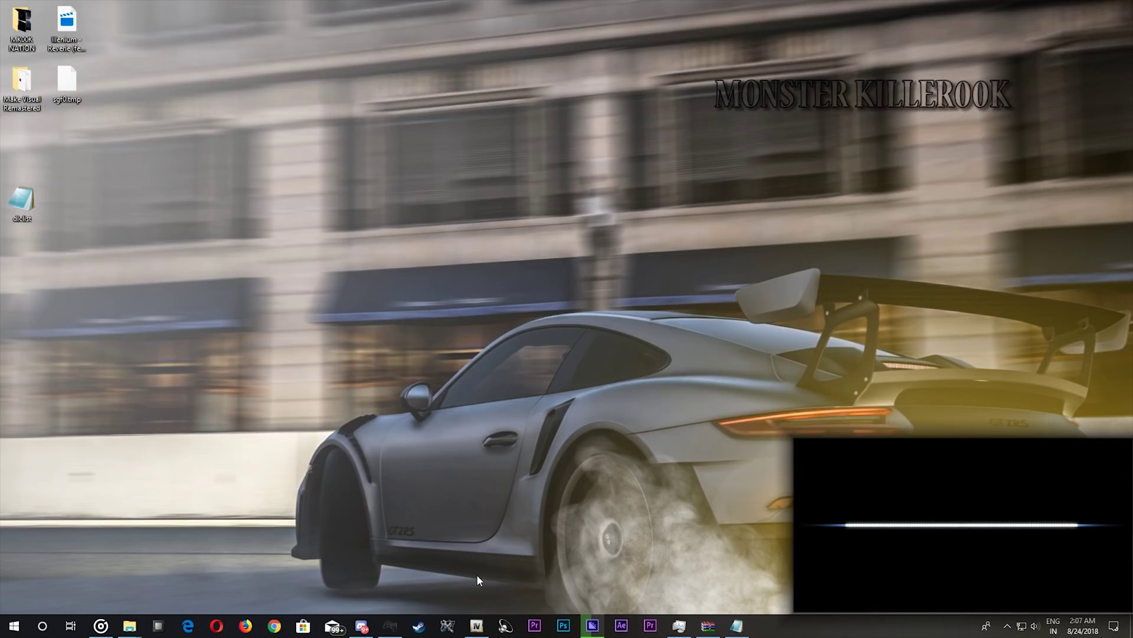
left_click_drag(480, 633, 561, 334)
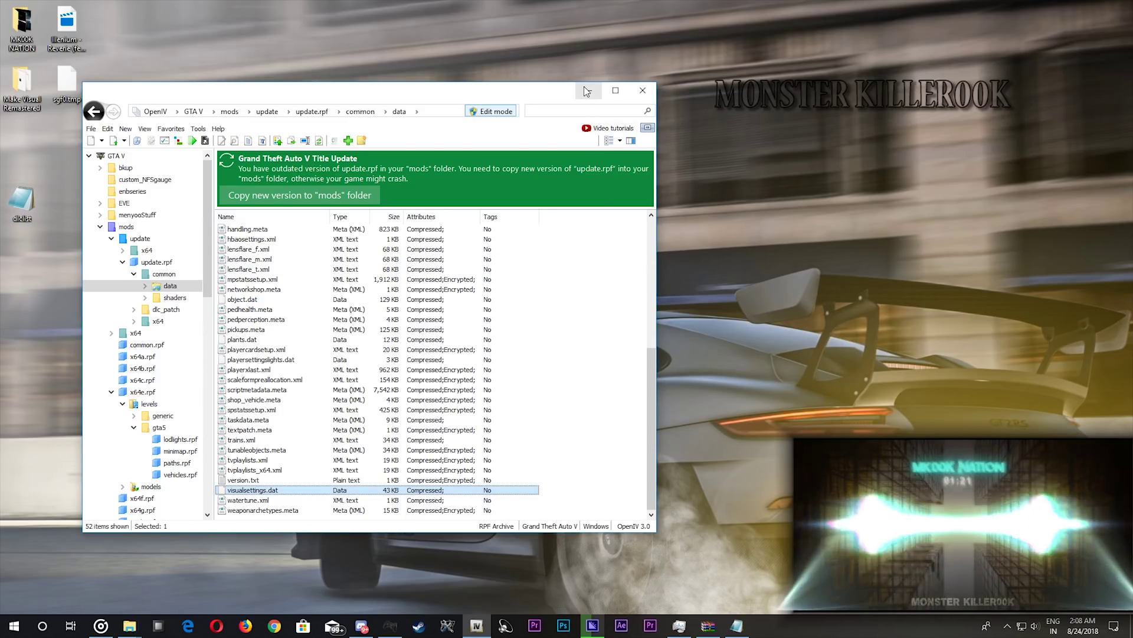
left_click(587, 90)
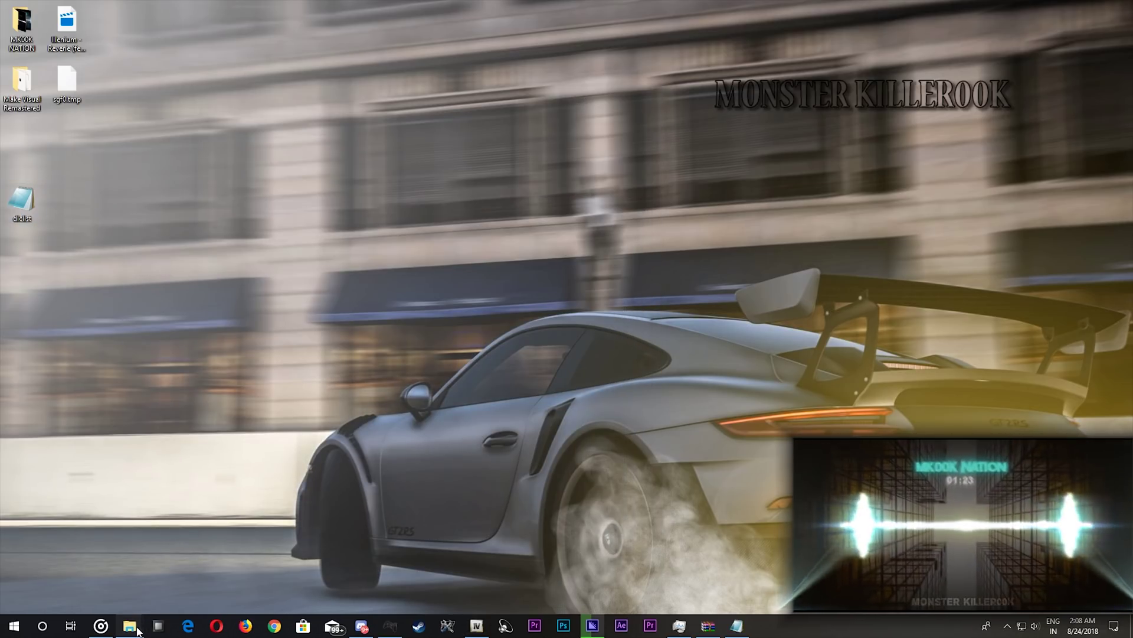
Step: Return to the Make Visual Remastered folder from the Liberty Walk pack's File Explorer window
mouse_move(138, 631)
mouse_move(84, 587)
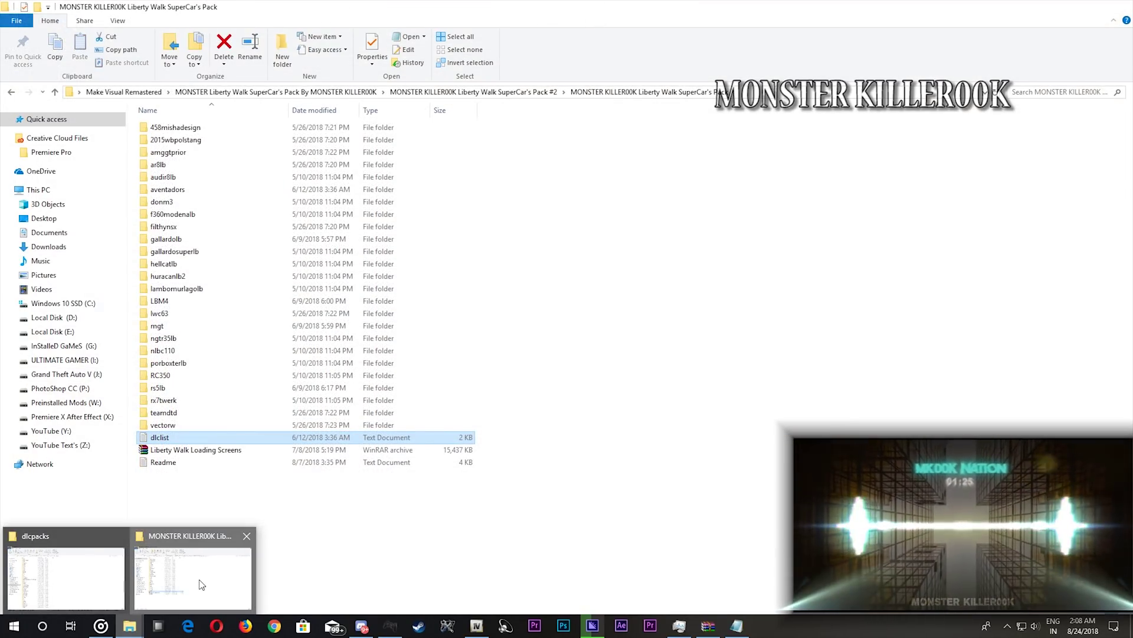
left_click(198, 584)
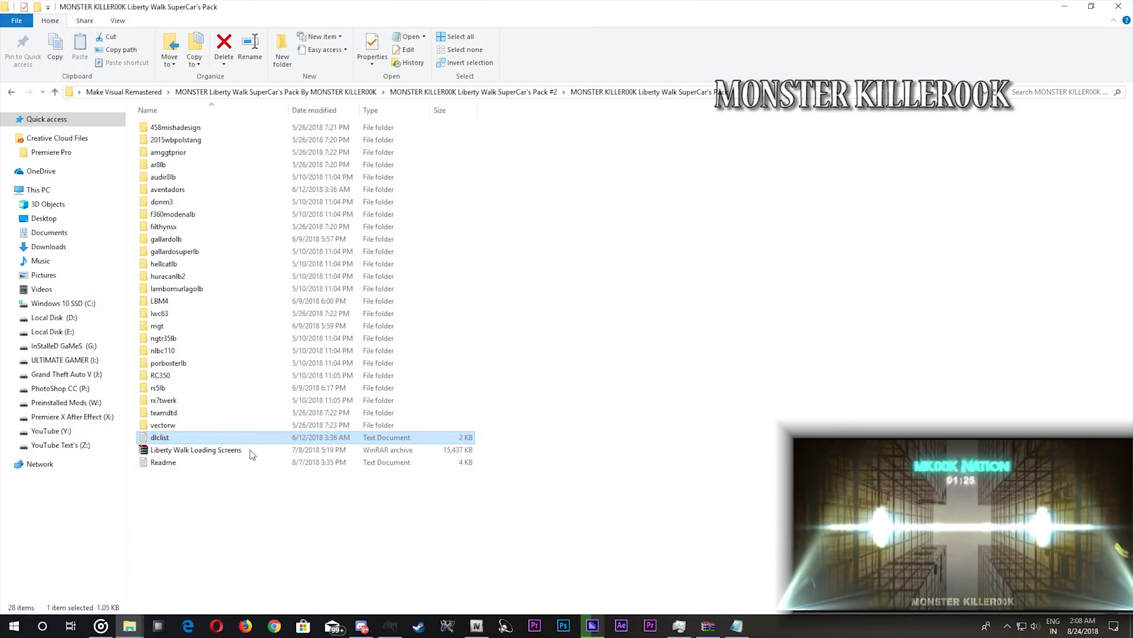
left_click(143, 95)
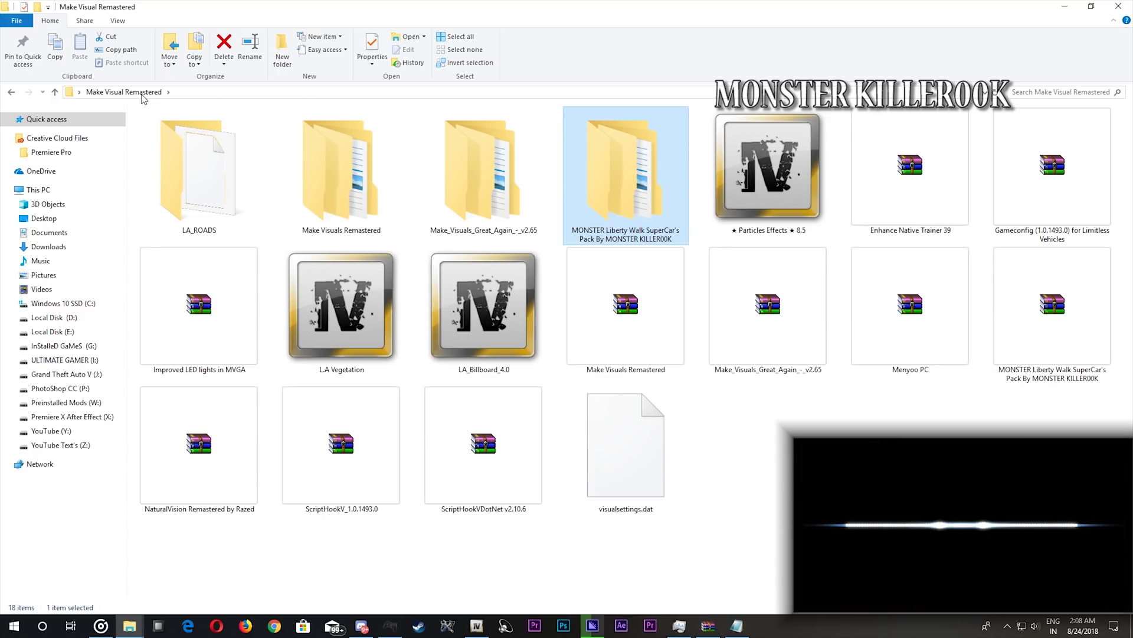
Step: Open the Enhance Native Trainer 39 archive and show the Grand Theft Auto V Make Visual Remastered - MVR game folder beside it
double_click(944, 132)
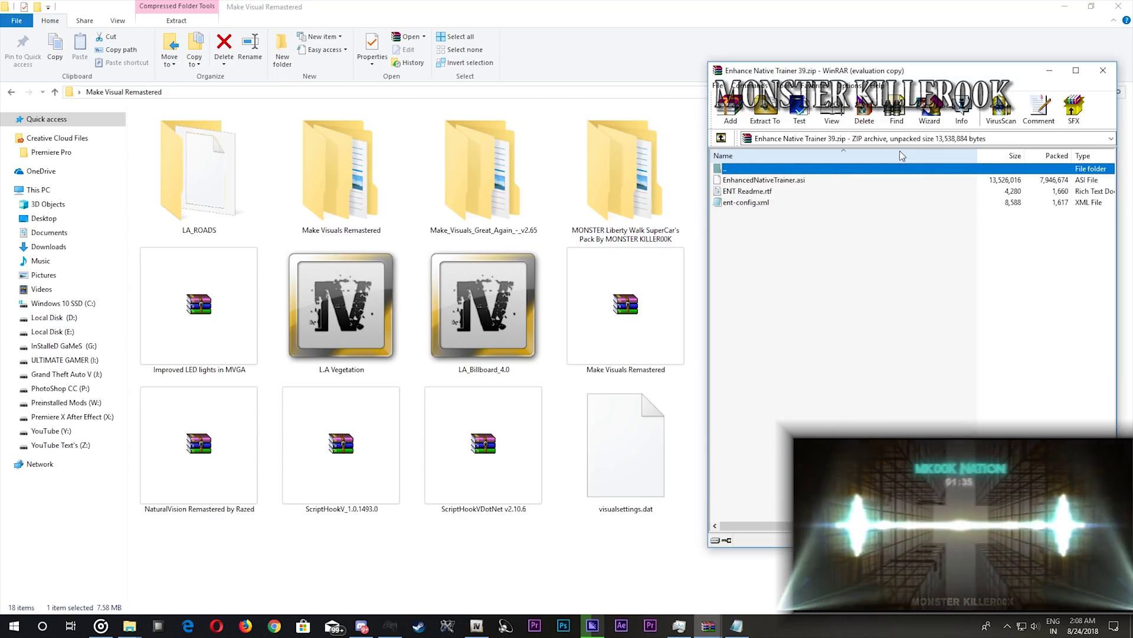
left_click(1065, 8)
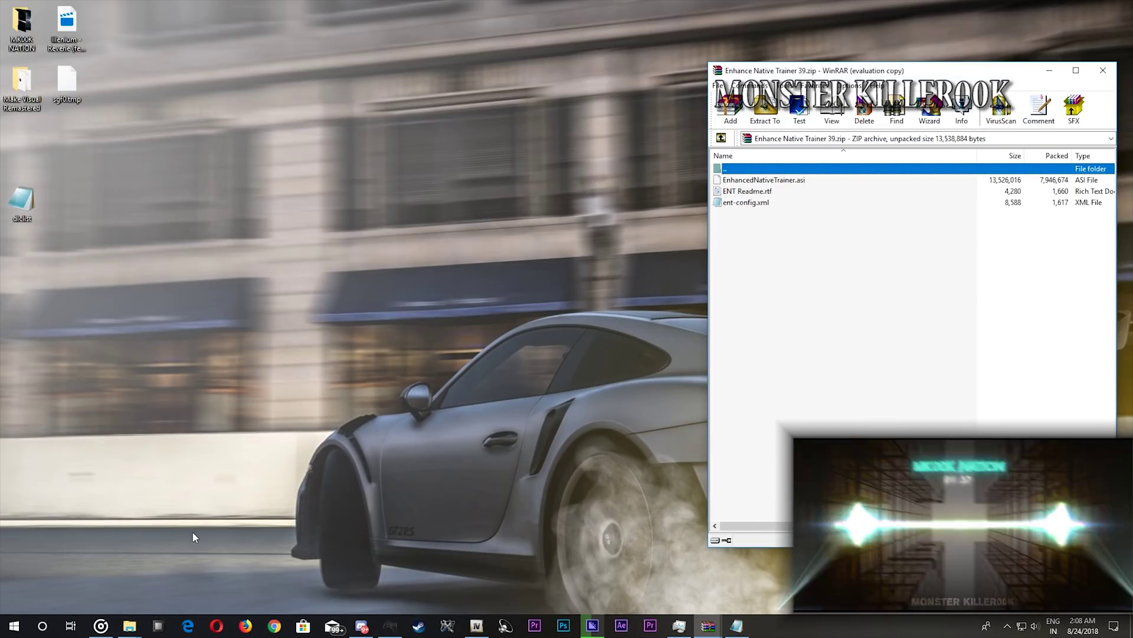
mouse_move(129, 625)
left_click(91, 584)
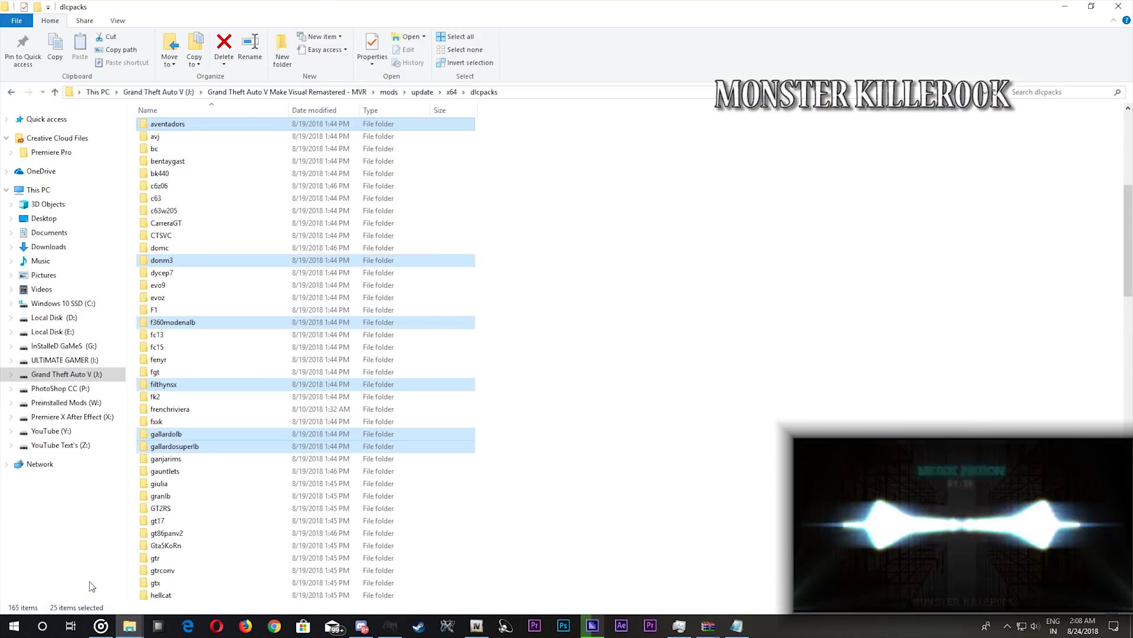
key("super+Left")
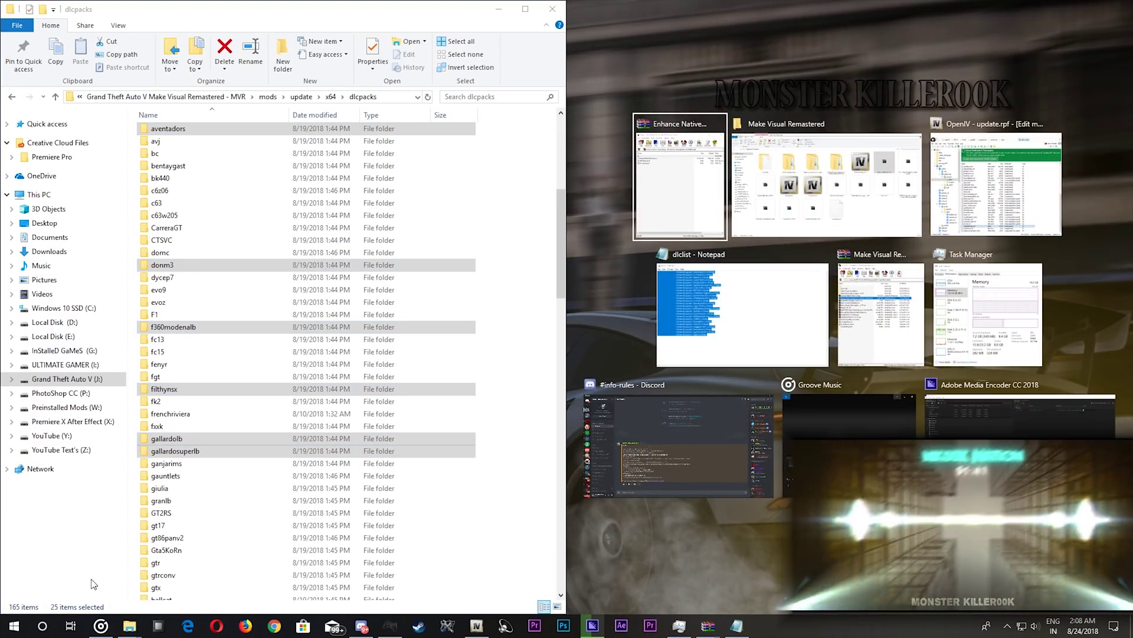
key("super")
key("Escape")
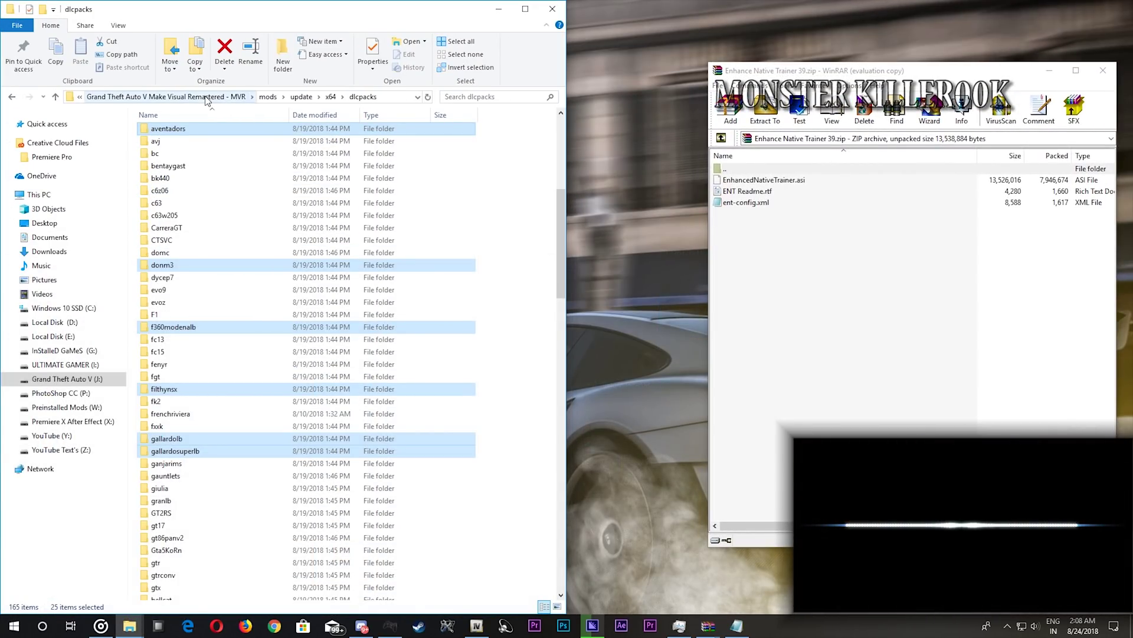
left_click(206, 97)
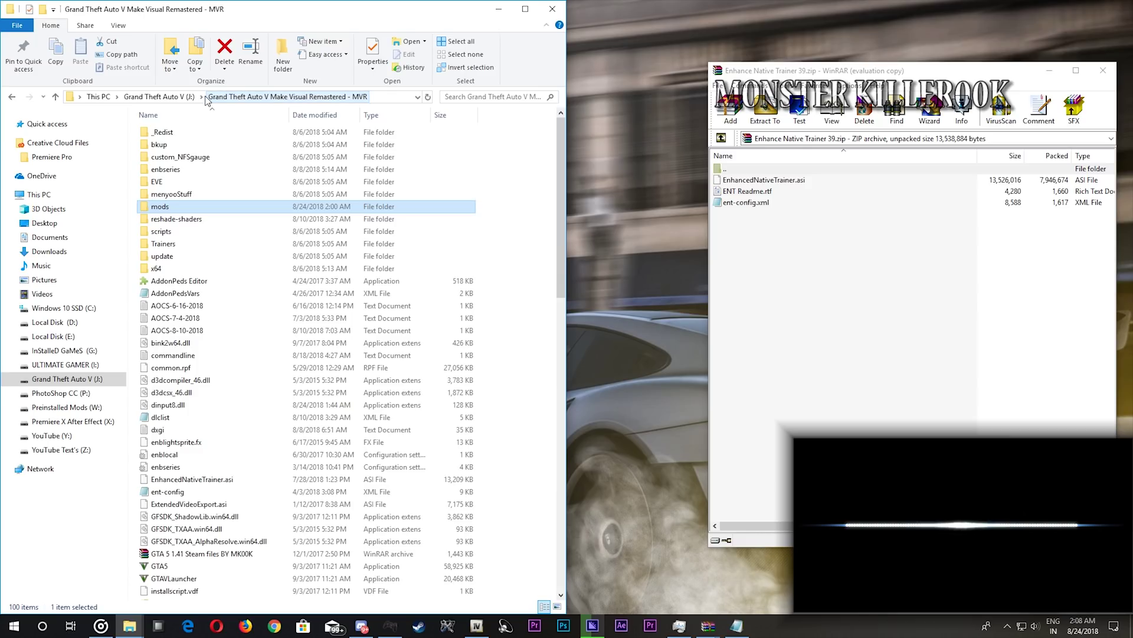
Step: Copy EnhancedNativeTrainer.asi and ent-config.xml from the archive into the game folder, replacing the existing files
left_click(746, 183)
left_click(746, 203, "ctrl")
left_click_drag(747, 203, 518, 214)
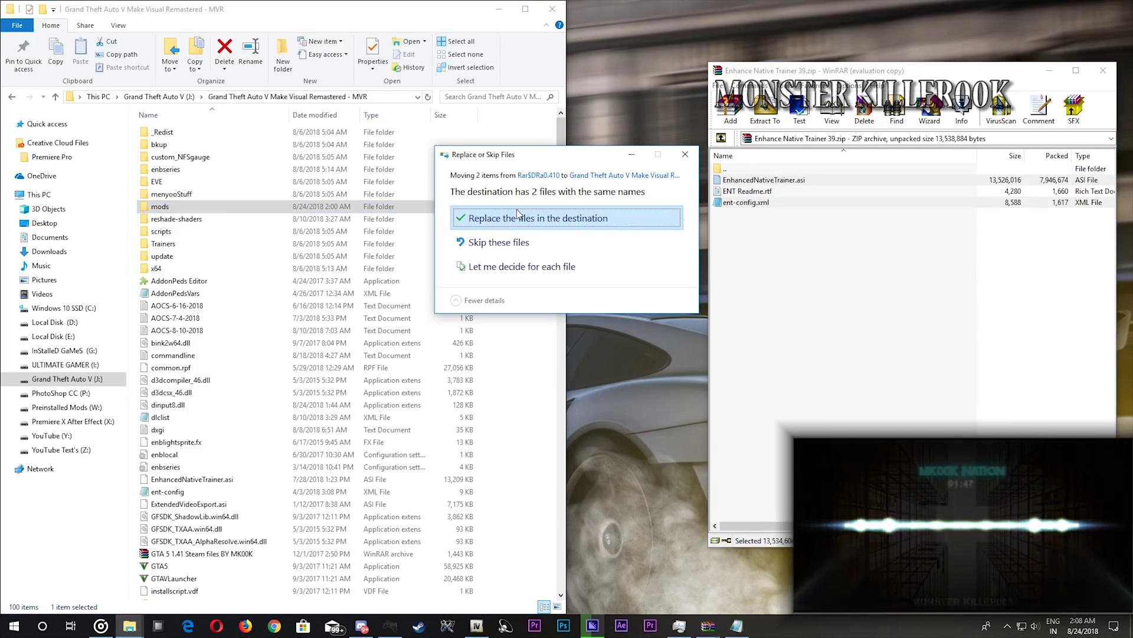
left_click(518, 215)
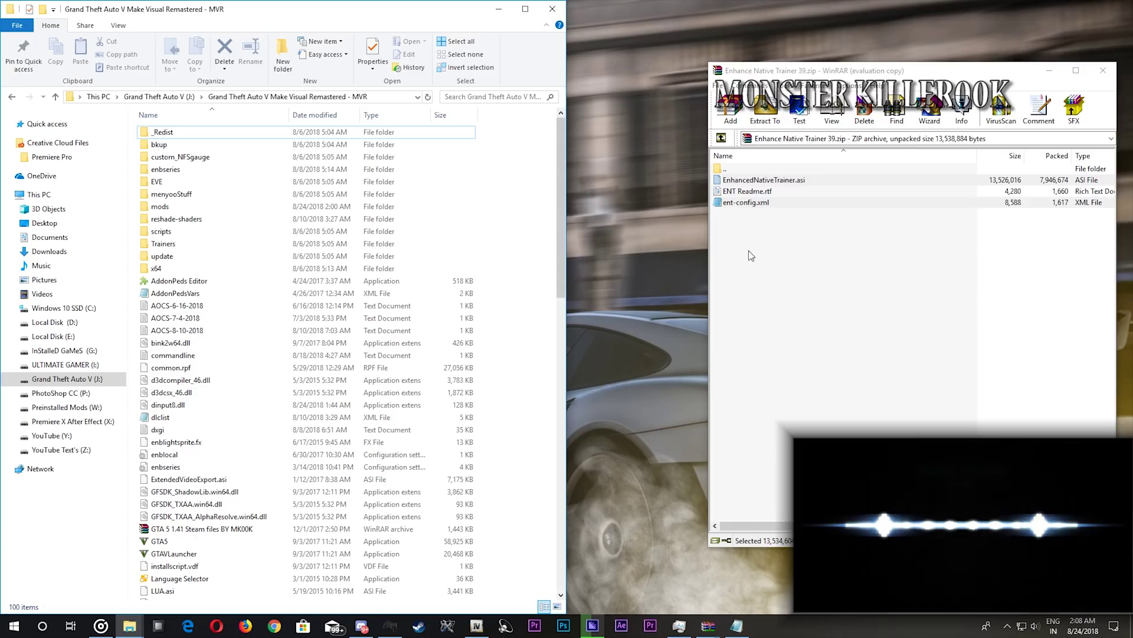
Step: Leave the trainer archive and open the bin folder inside ScriptHookV_1.0.1493.0.zip in WinRAR
key("BackSpace")
key("Down")
key("Down")
key("Down")
key("Down")
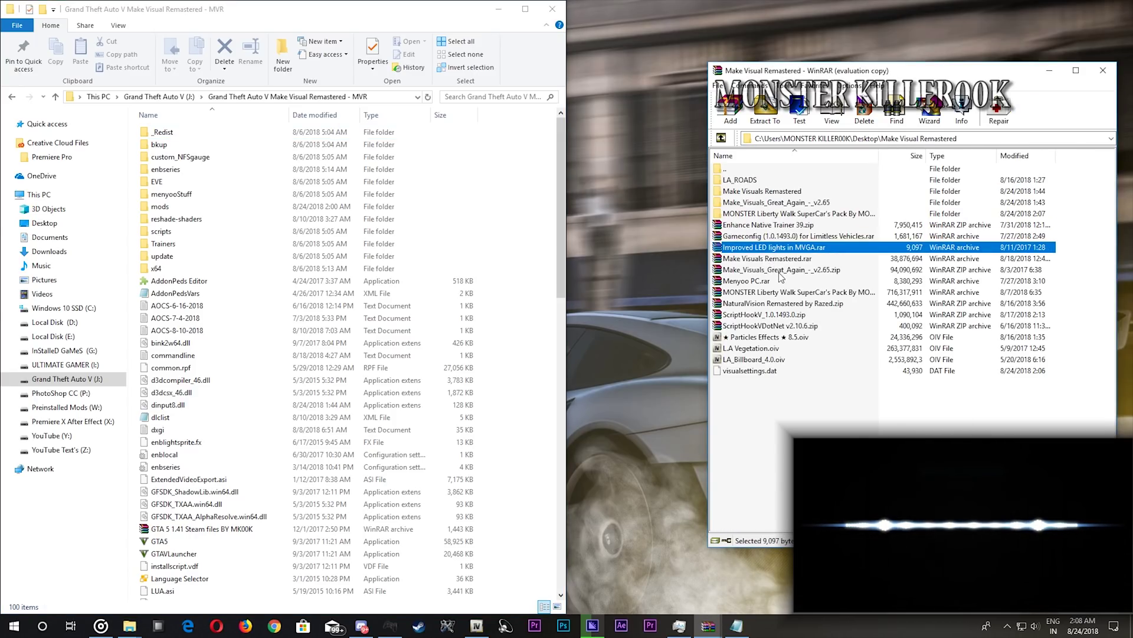
key("Down")
key("Down")
key("Down")
key("Down")
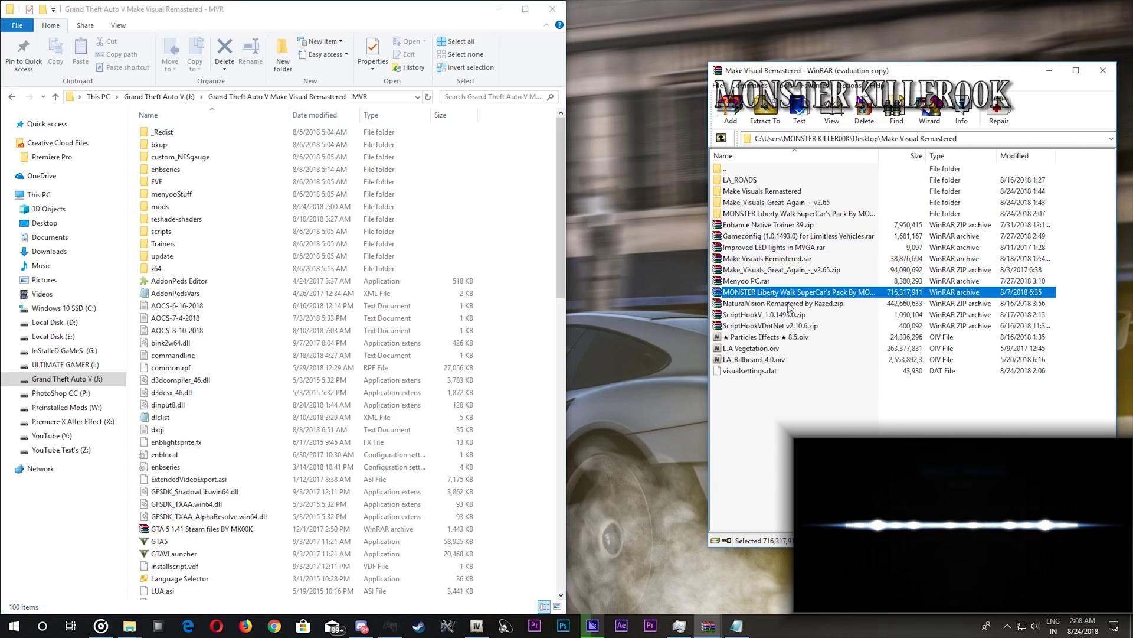
key("Return")
key("Down")
key("Return")
Step: Copy dinput8.dll and ScriptHookV.dll from the bin folder into the game folder, replacing the existing files
key("Down")
left_click(761, 203, "ctrl")
left_click_drag(761, 203, 661, 225)
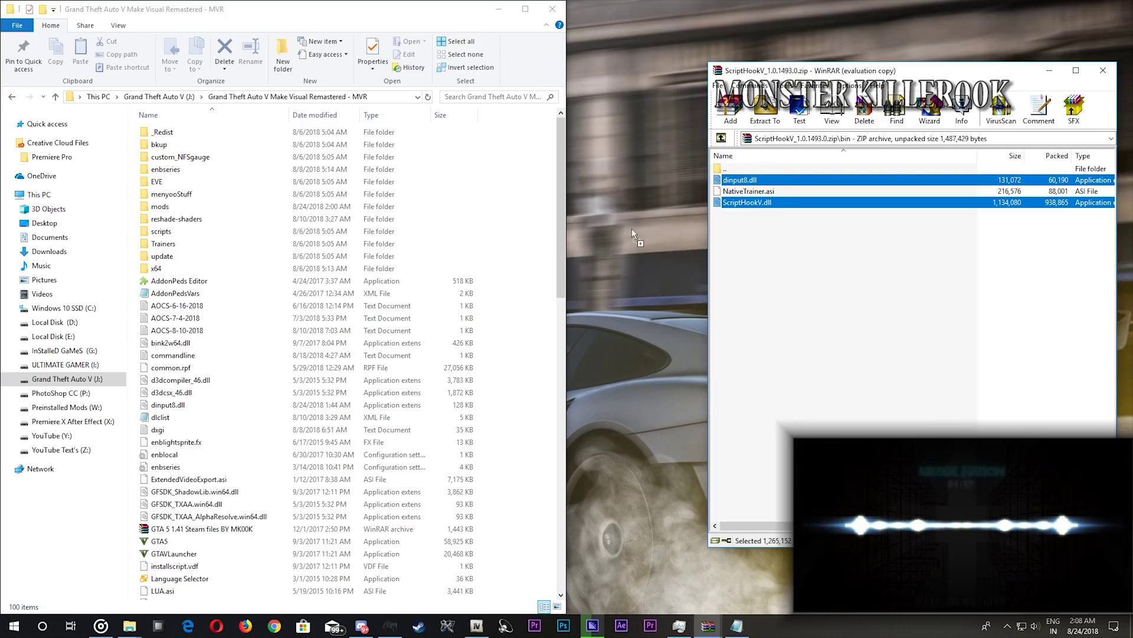
left_click_drag(518, 260, 518, 260)
key("Return")
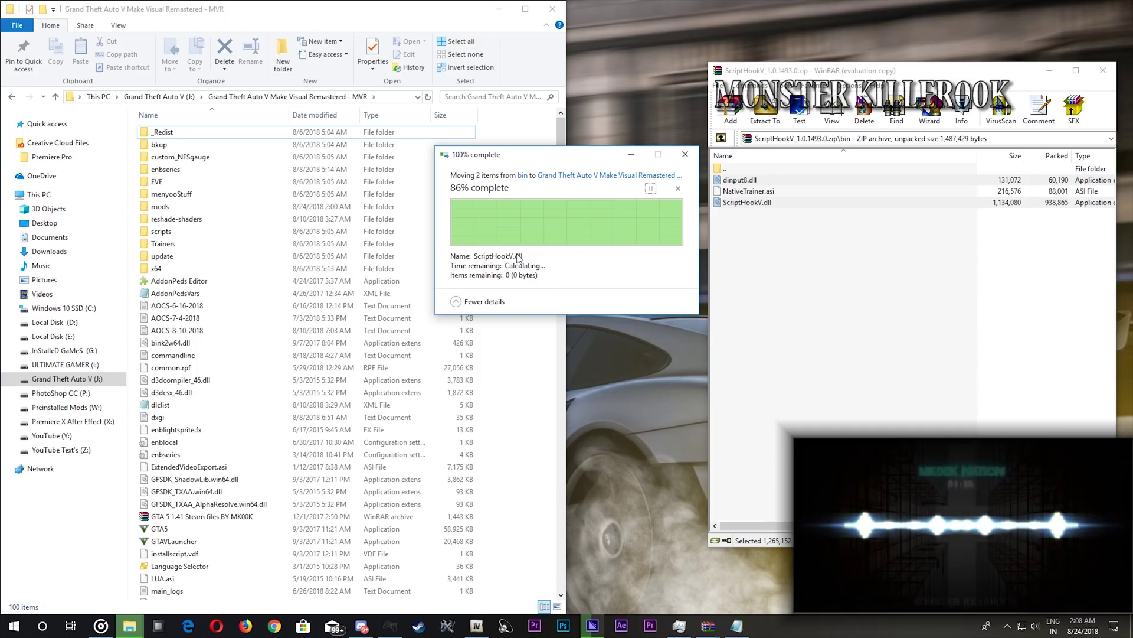
Step: Copy ScriptHookVDotNet.asi and ScriptHookVDotNet2.dll from ScriptHookVDotNet v2.10.6.zip into the game folder, replacing the existing files
key("BackSpace")
key("BackSpace")
key("Down")
key("Return")
key("Down")
key("Down")
key("Down")
key("shift+Down")
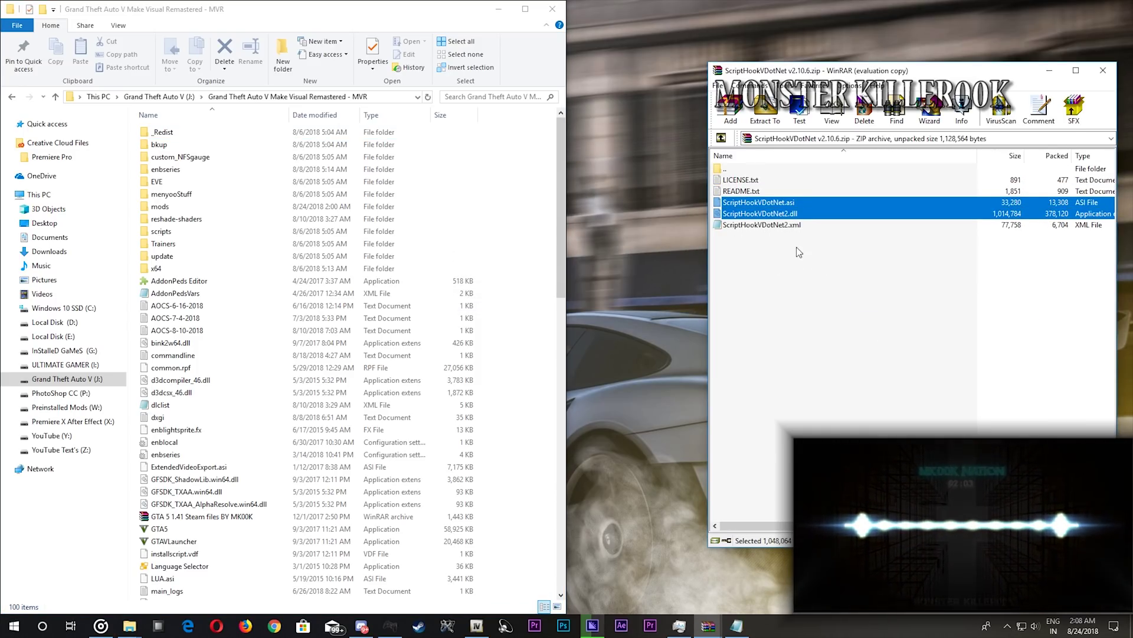
left_click_drag(497, 287, 497, 285)
key("Return")
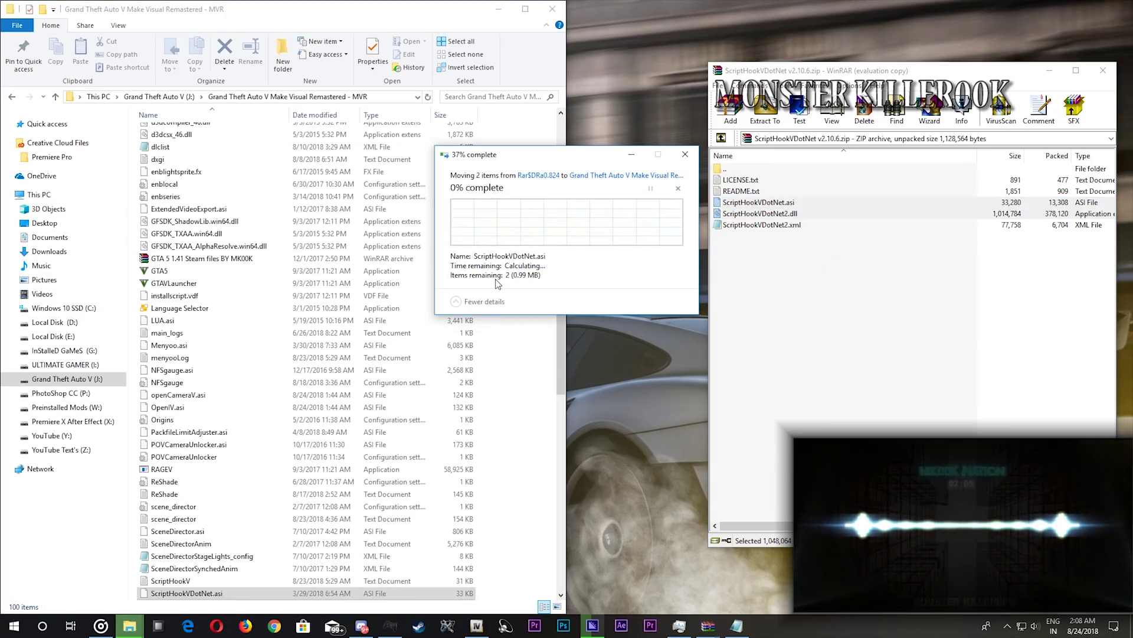
Step: Leave the ScriptHookVDotNet archive, close WinRAR, and return to the Make Visual Remastered folder window
left_click(754, 308)
key("BackSpace")
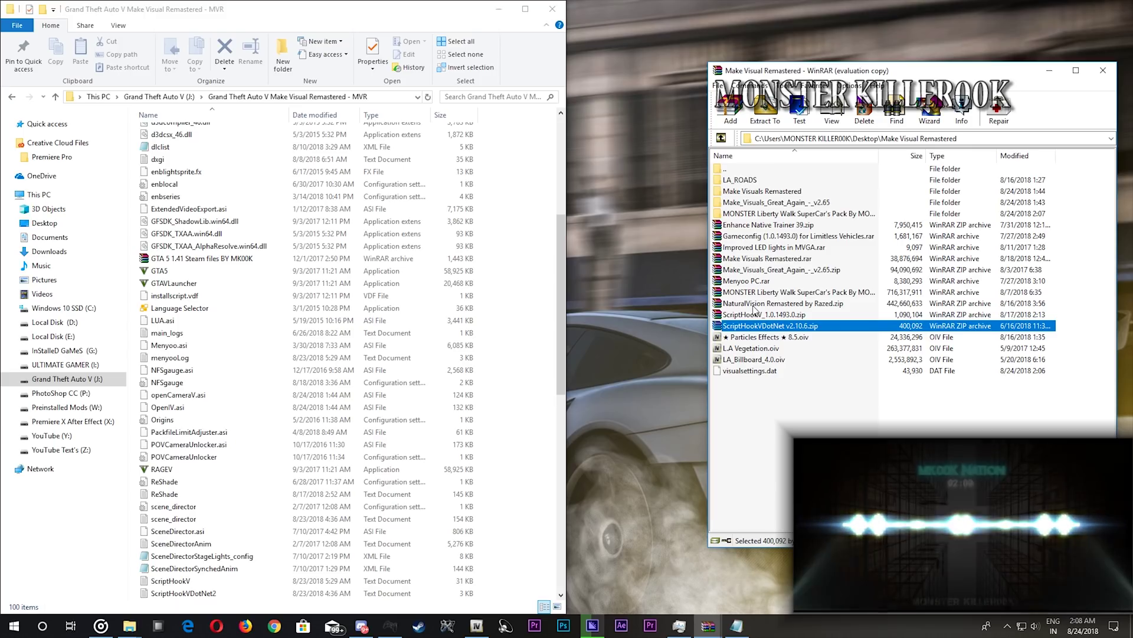
left_click(1104, 71)
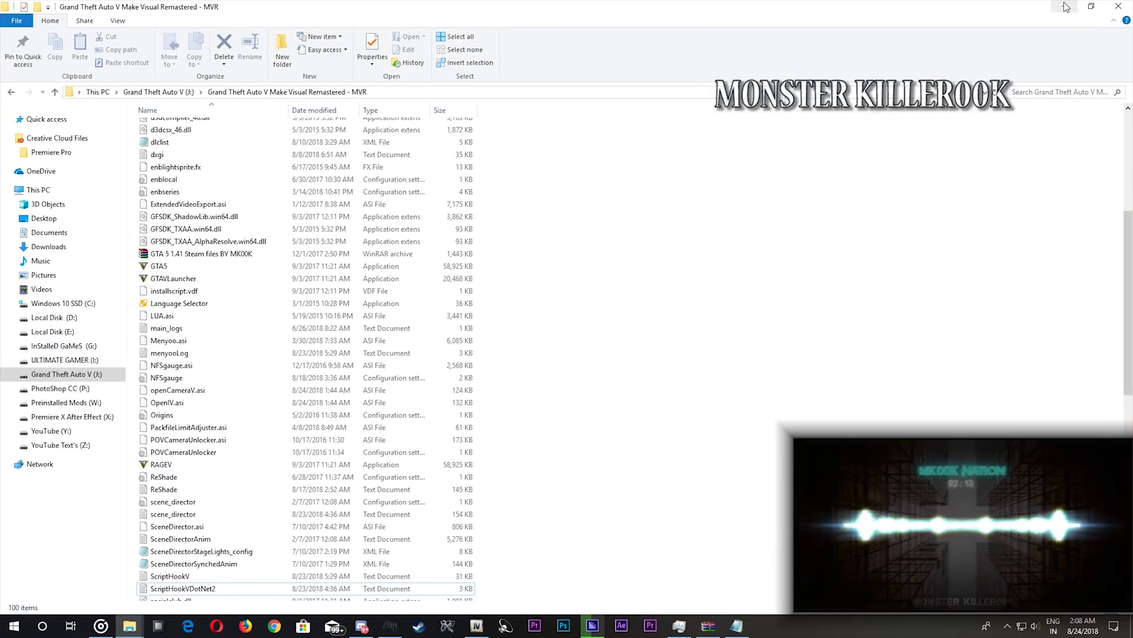
left_click(129, 625)
mouse_move(133, 621)
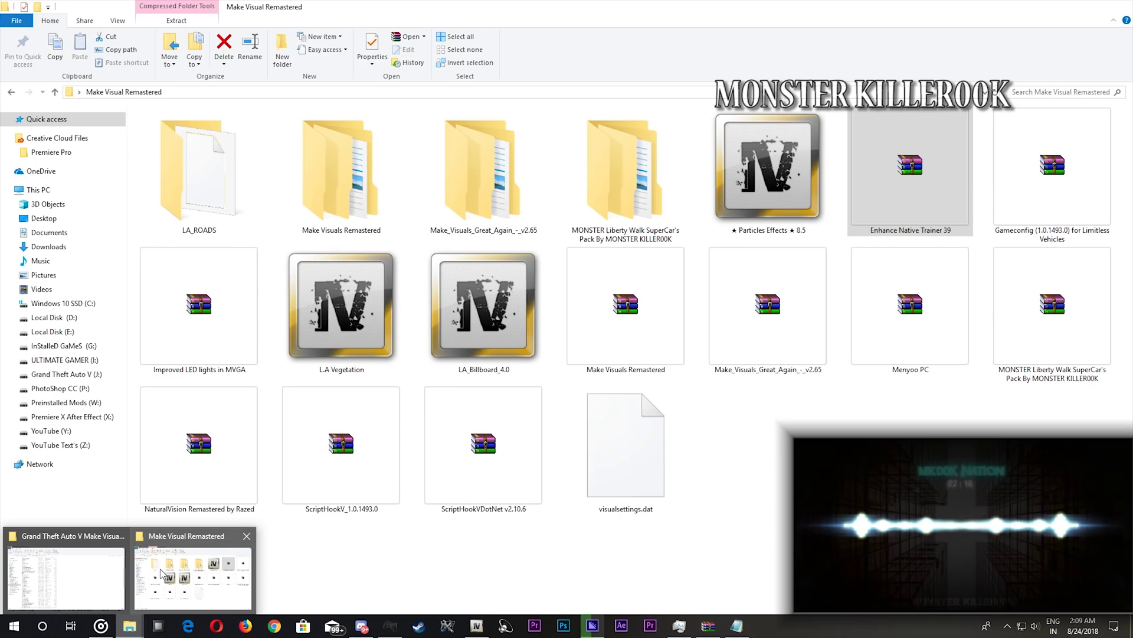
left_click(163, 572)
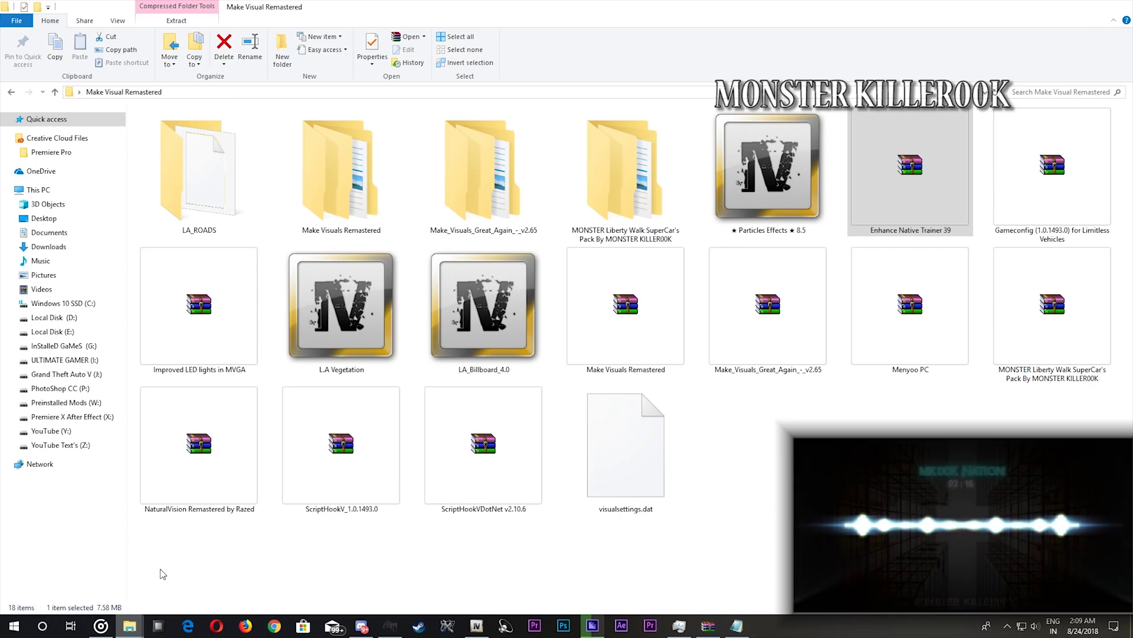
left_click(530, 572)
Step: Copy menyooStuff and Menyoo.asi from the Menyoo PC archive into the game folder, replacing existing files, and close the archive
double_click(917, 325)
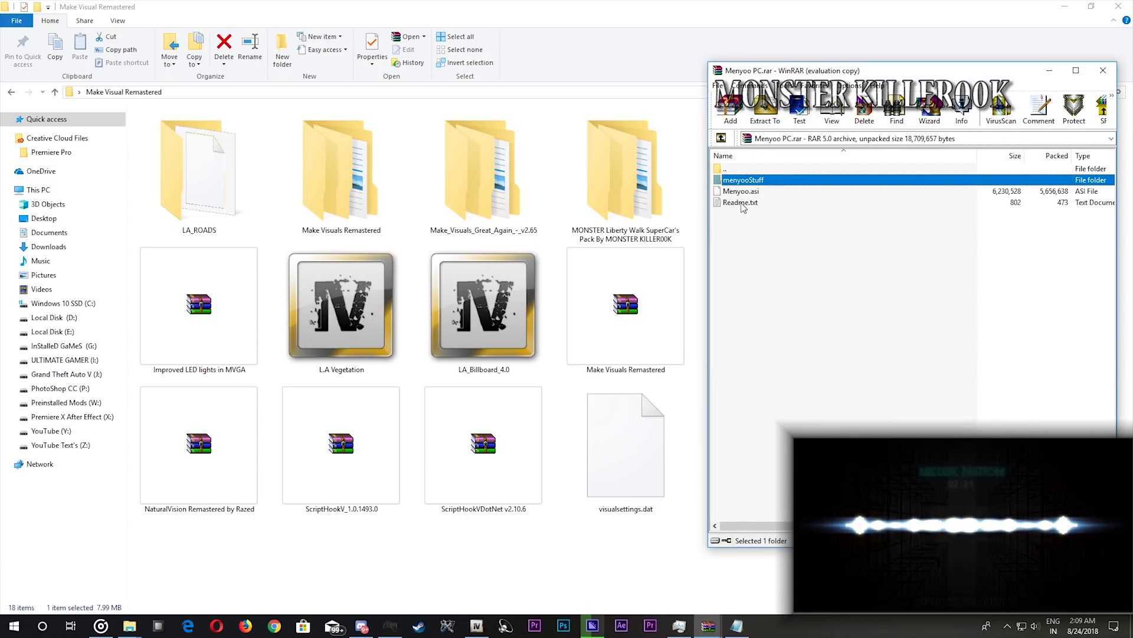
left_click(746, 195, "ctrl")
left_click_drag(122, 615, 152, 573)
left_click_drag(562, 354, 679, 299)
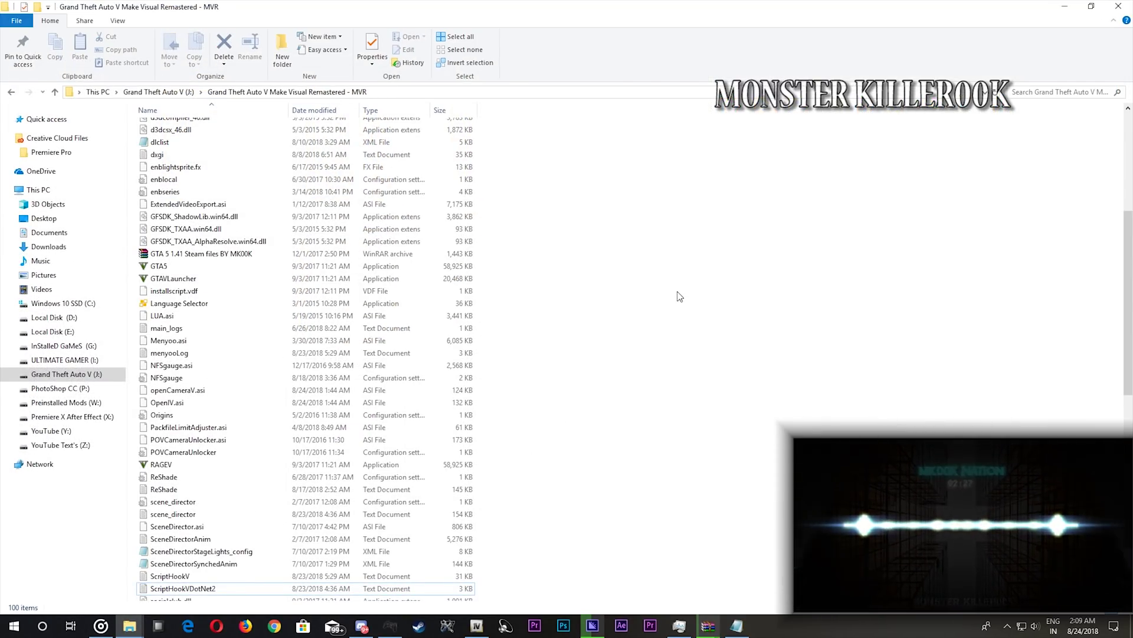
key("Return")
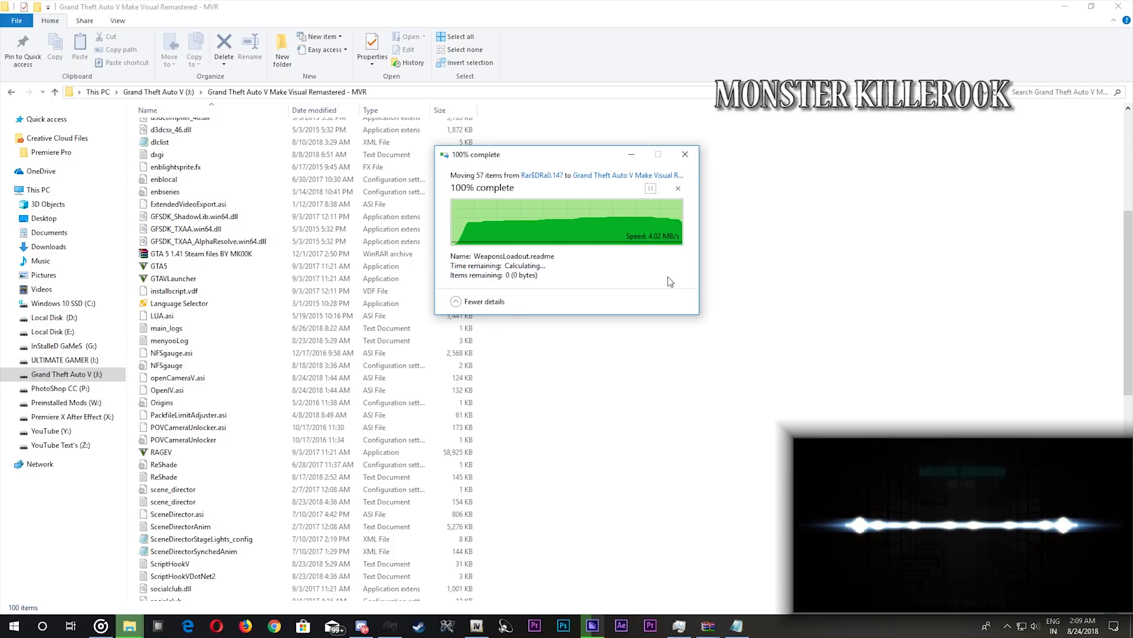
left_click(1076, 5)
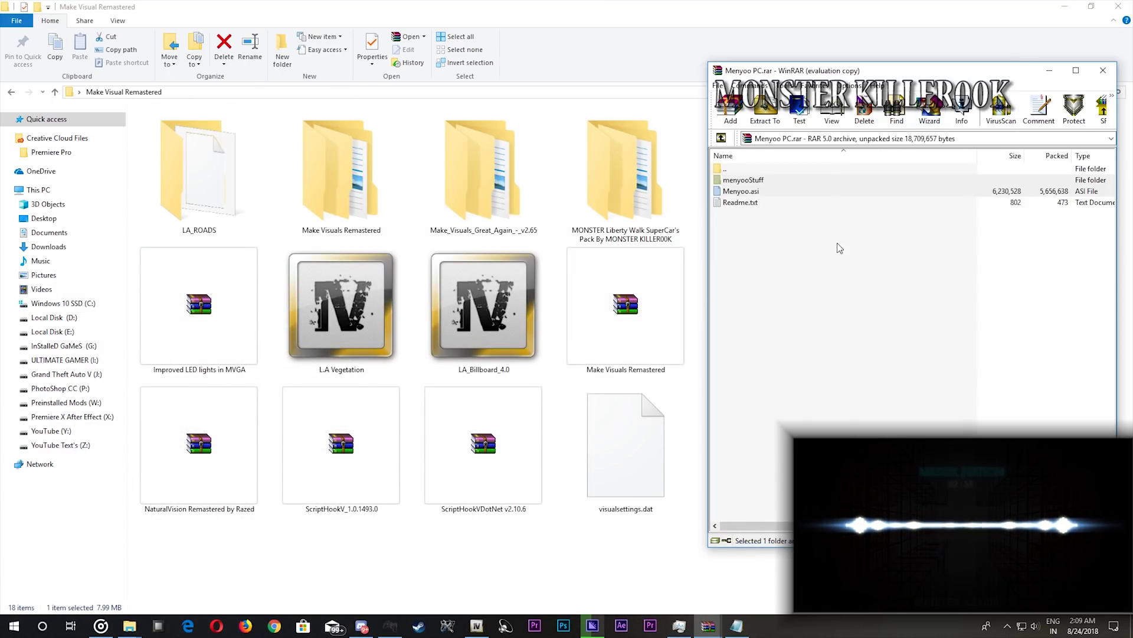
left_click(1102, 70)
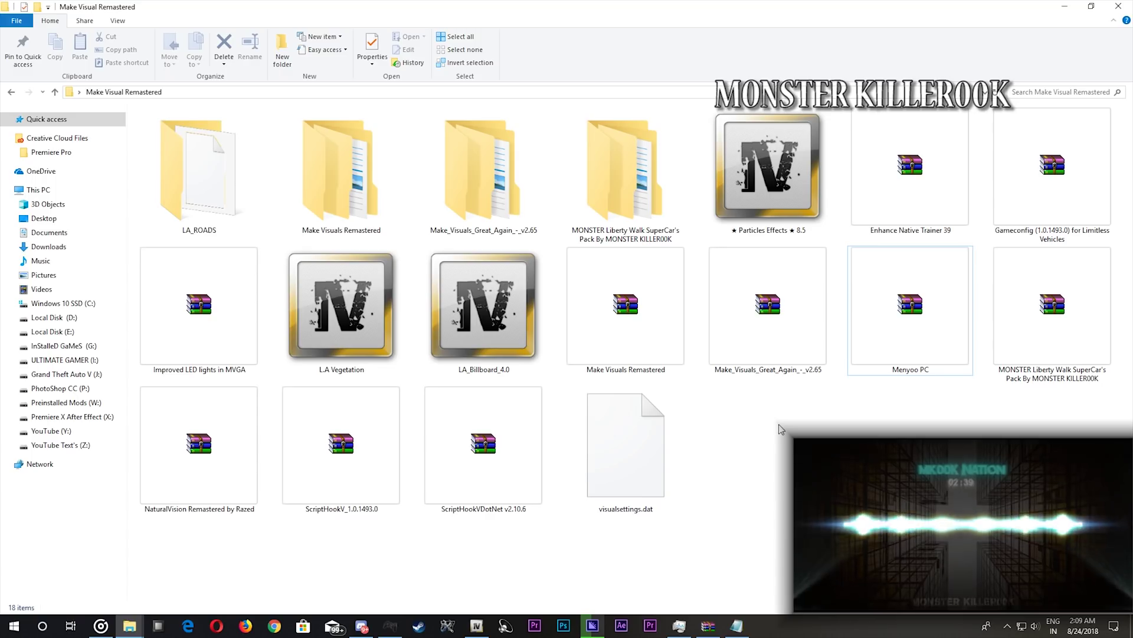
Step: Open the Liberty Walk Loading Screens archive from the Liberty Walk pack, and go to its Liberty_Walk Loading Screen folder
double_click(642, 188)
key("Return")
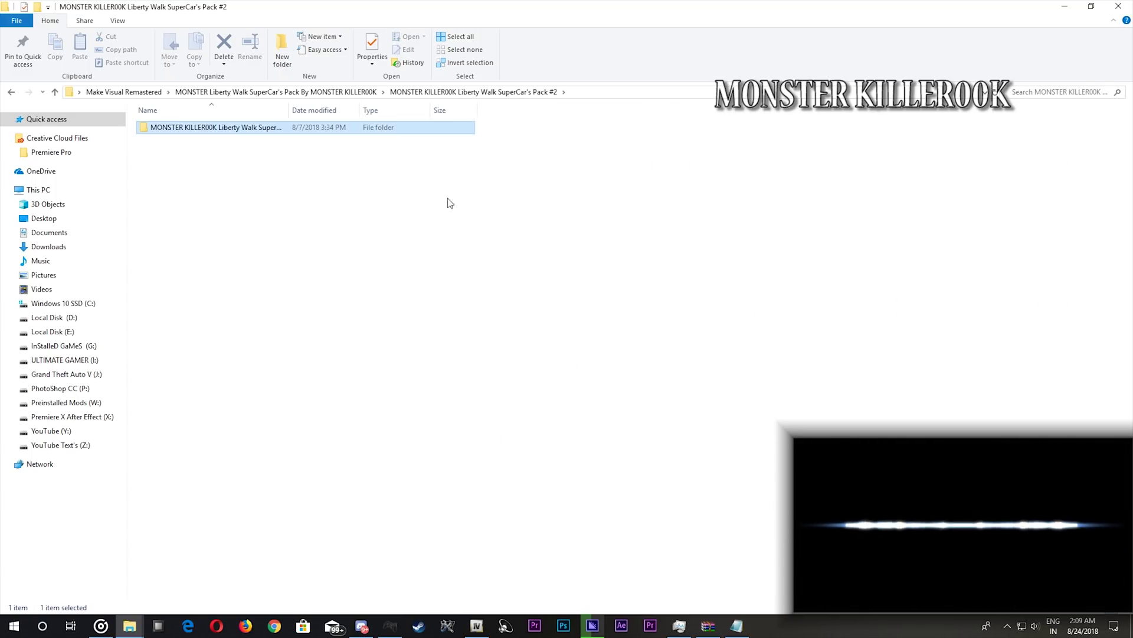
key("Return")
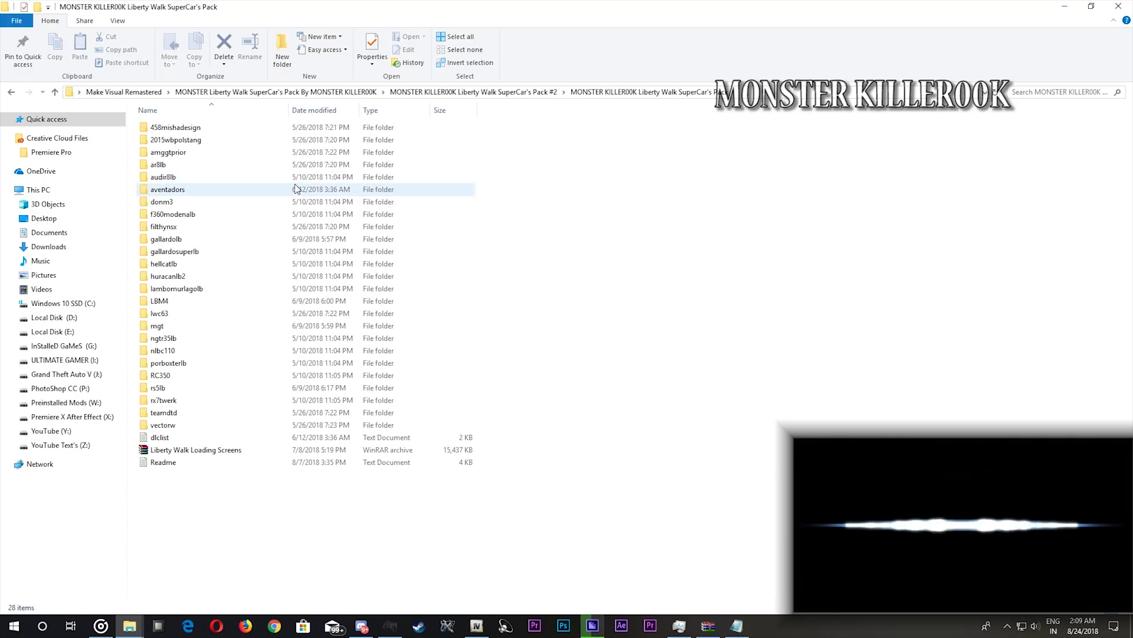
double_click(215, 450)
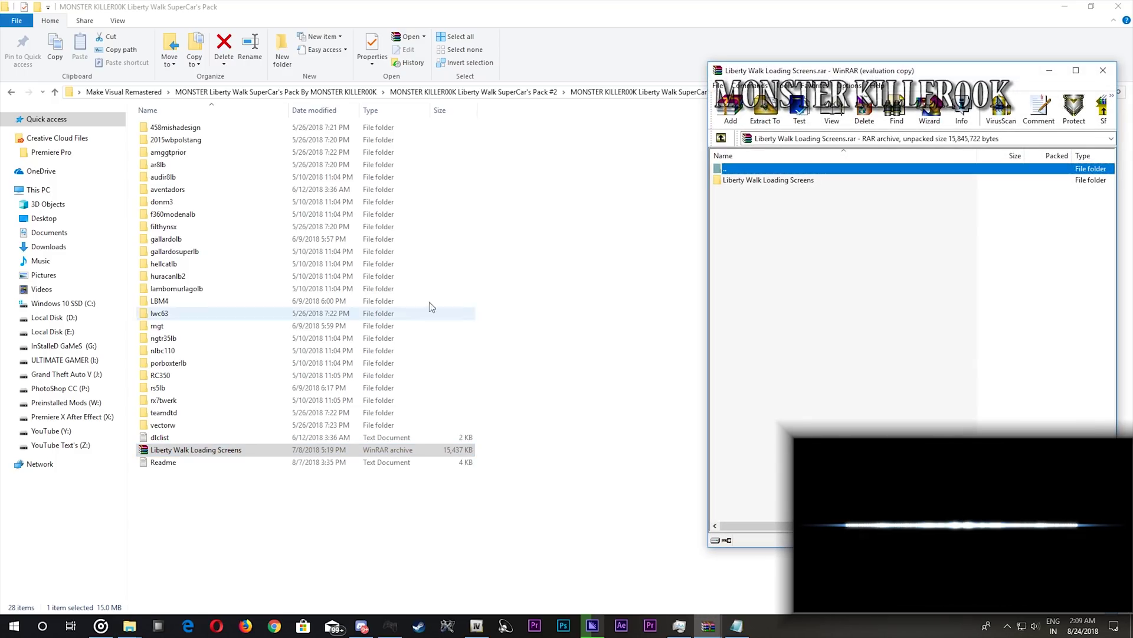
double_click(755, 183)
double_click(755, 183)
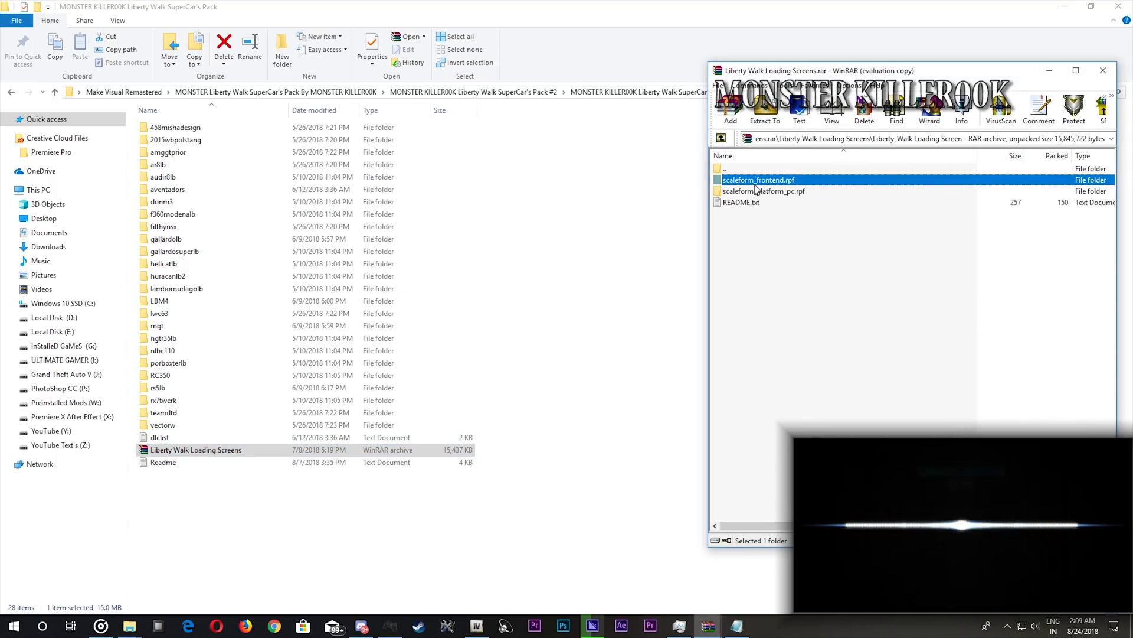
key("Up")
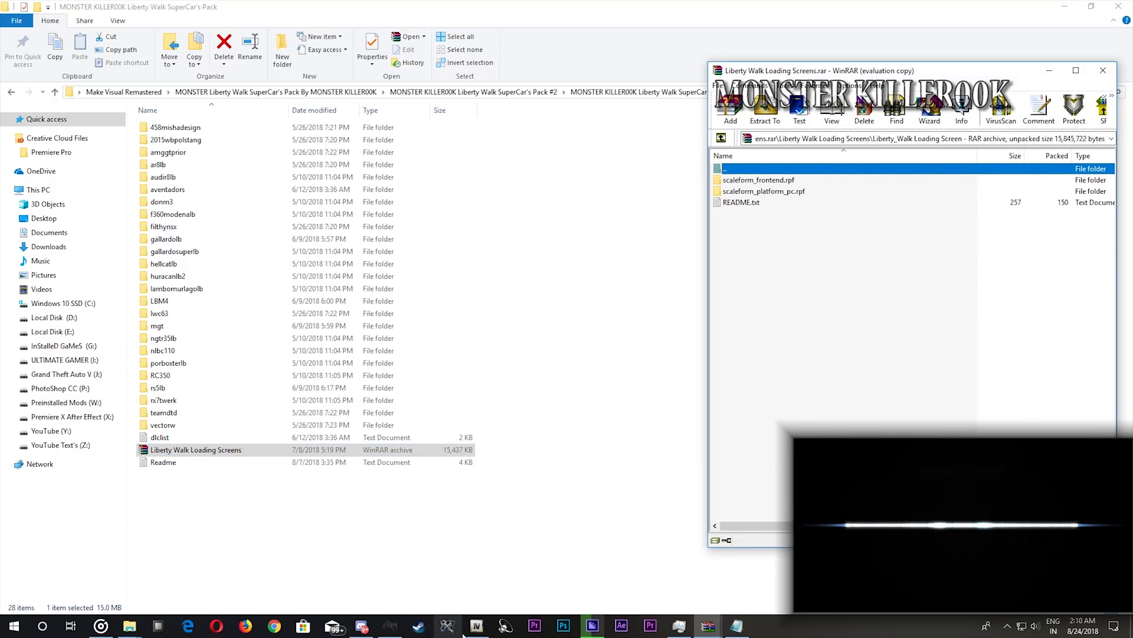
Step: Switch to OpenIV and open scaleform_frontend.rpf in mods\update\update.rpf\x64\data\cdimages
left_click(475, 626)
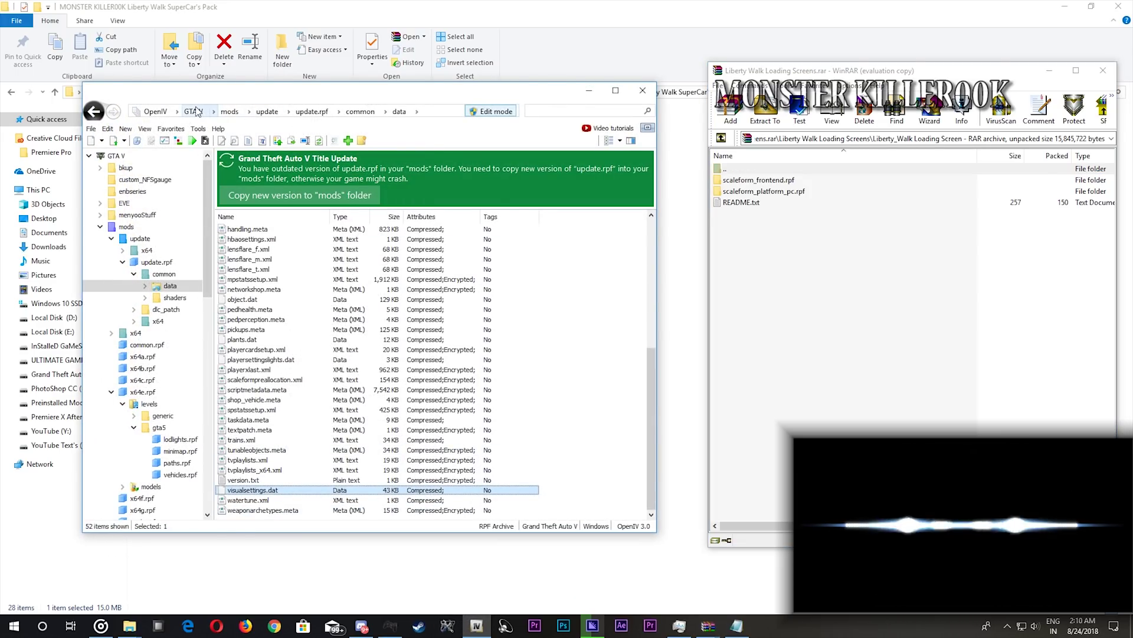
left_click(193, 111)
double_click(242, 279)
left_click(237, 230)
double_click(238, 230)
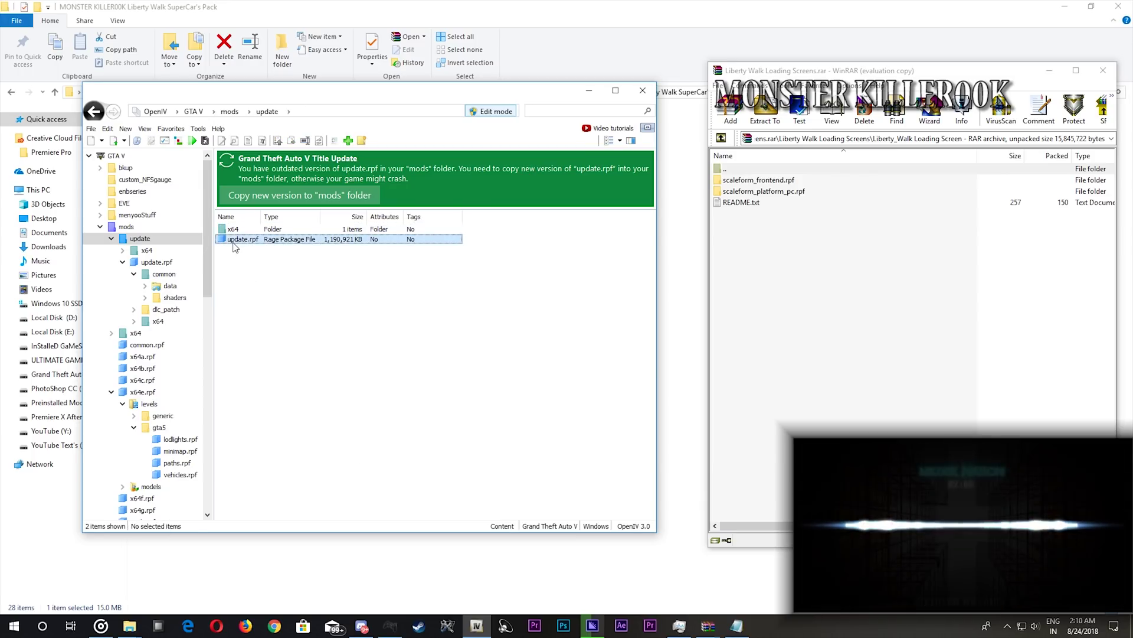
double_click(236, 240)
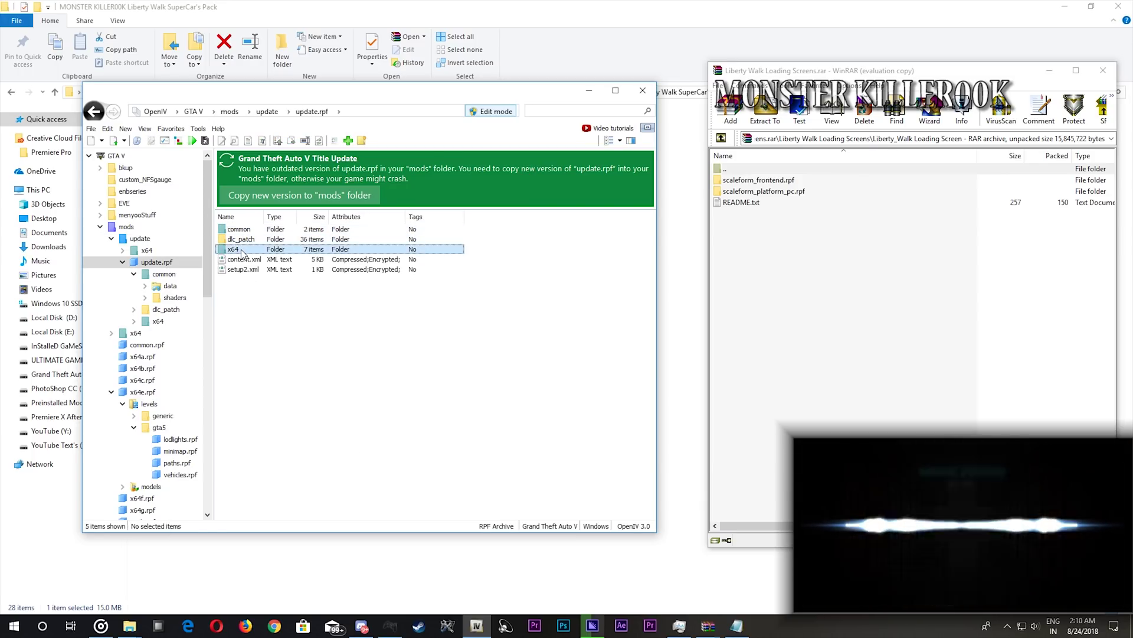
double_click(242, 251)
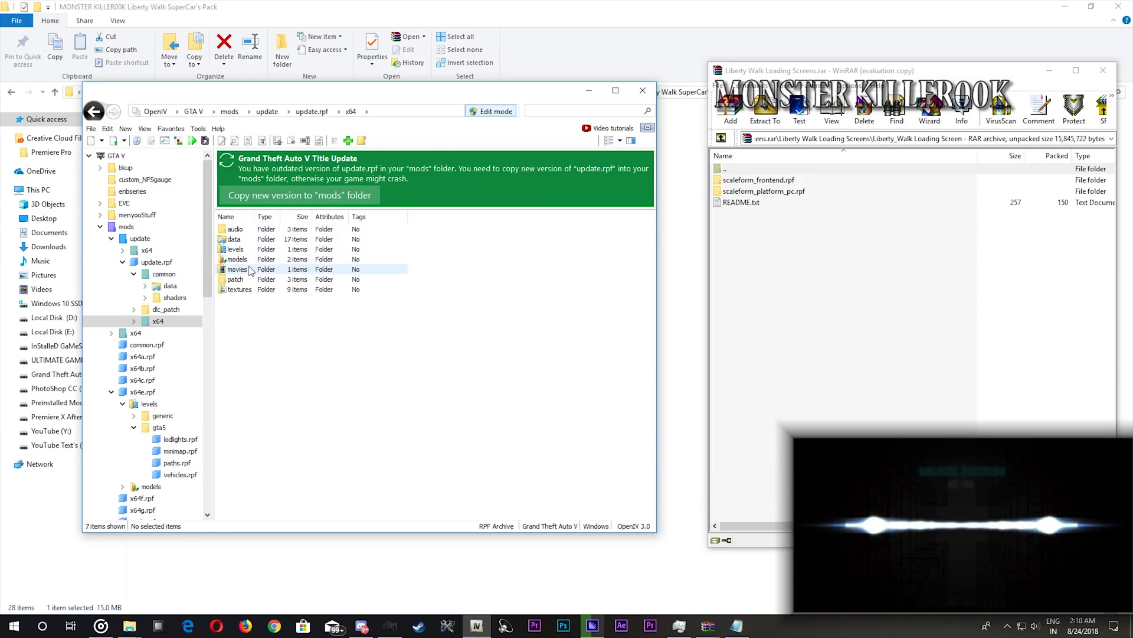
double_click(248, 239)
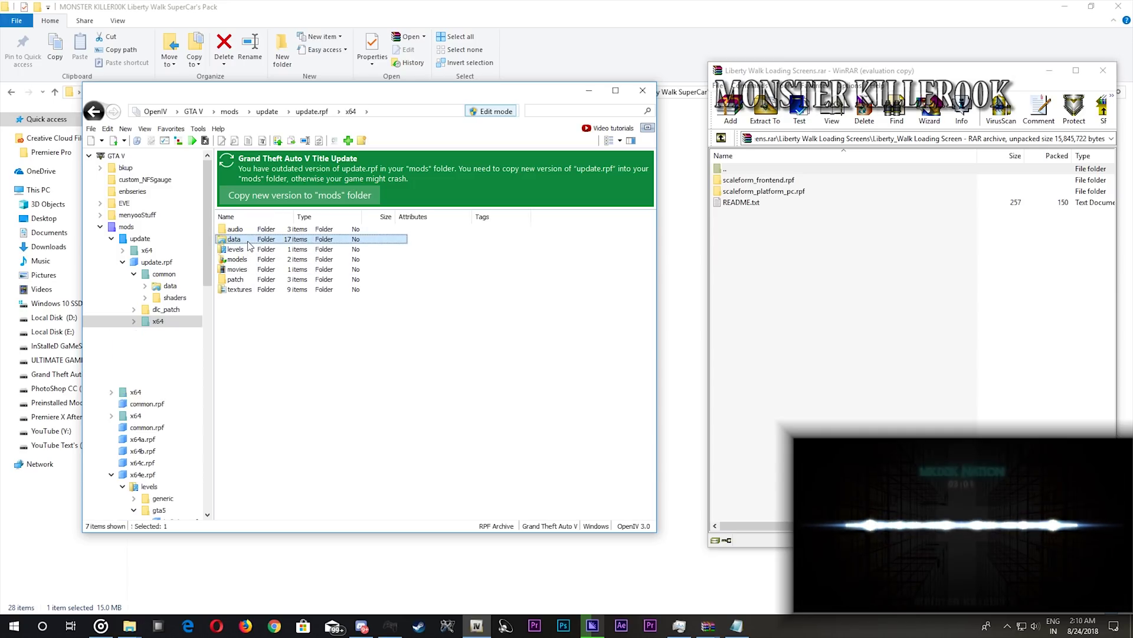
double_click(238, 239)
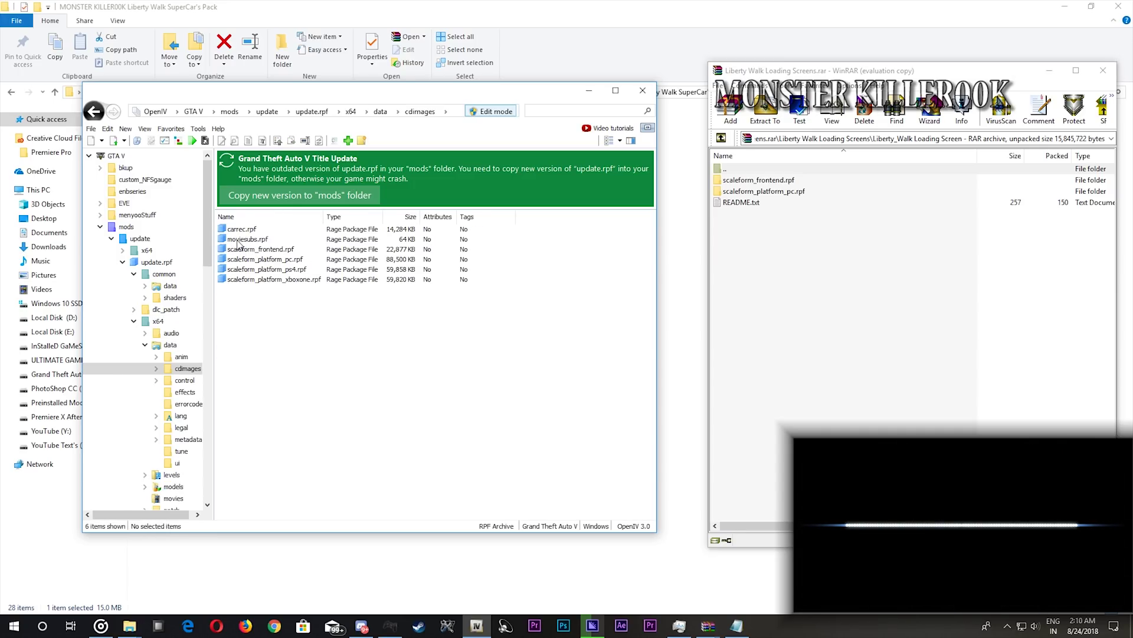
double_click(263, 249)
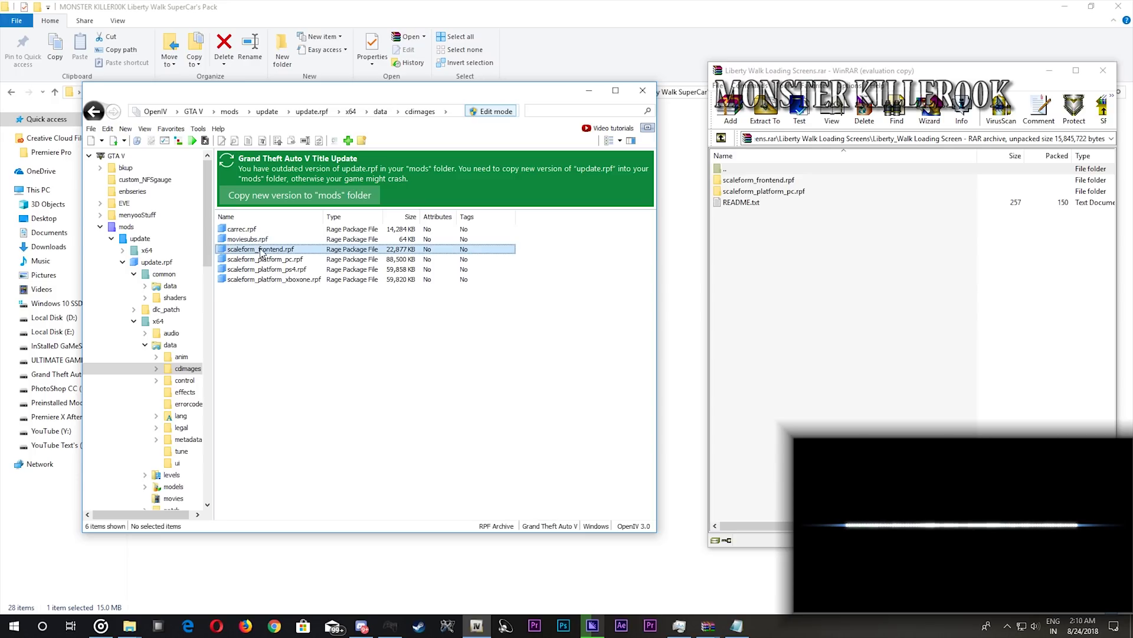
Step: Copy loadingnewsscreenbg0–2.ytd and loadingscreen_startup.ytd from the archive's scaleform_frontend.rpf folder into OpenIV's scaleform_frontend.rpf, and go back to cdimages
double_click(719, 180)
left_click(751, 213, "shift")
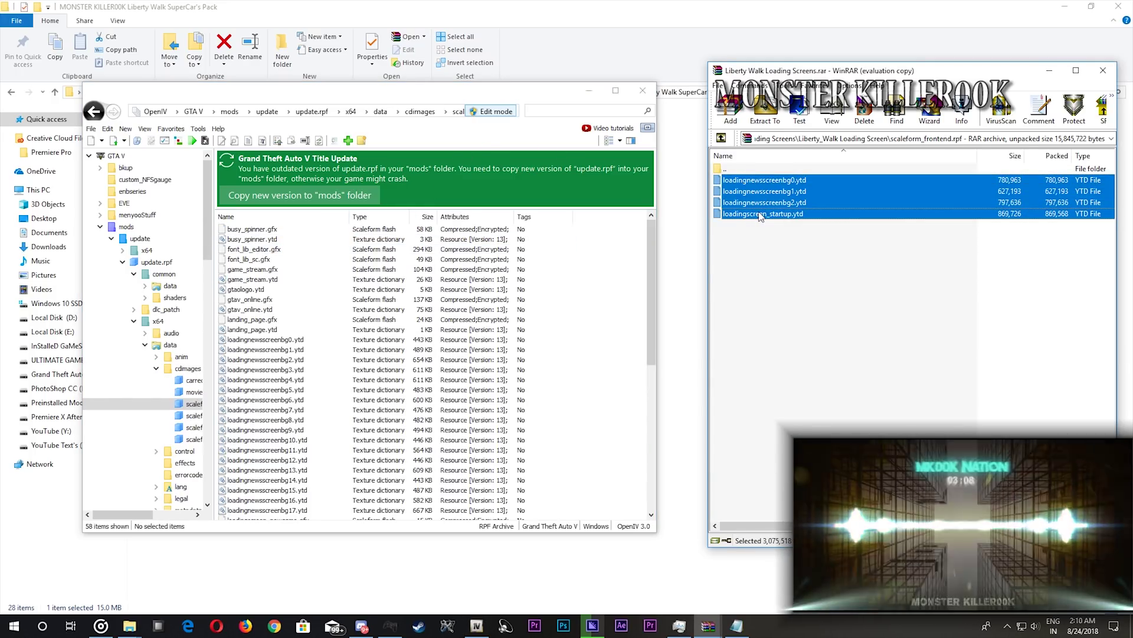
left_click(614, 295)
key("BackSpace")
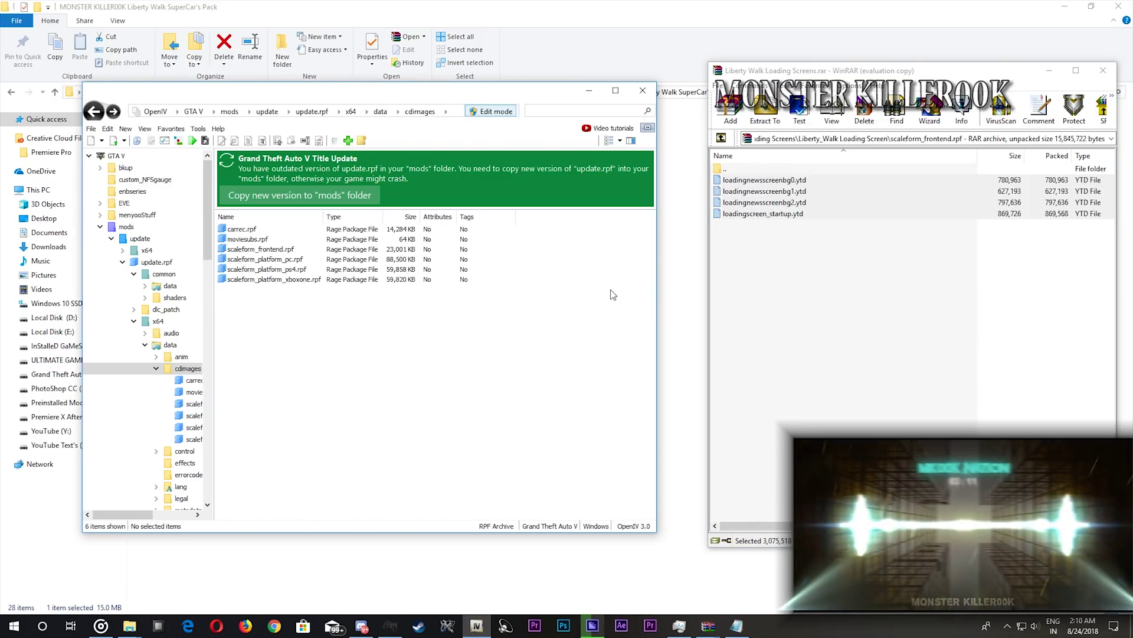
Step: Copy loadingscreen0.ytd through loadingscreen16.ytd from the archive into scaleform_platform_pc.rpf in OpenIV, and close the archive and OpenIV
double_click(303, 260)
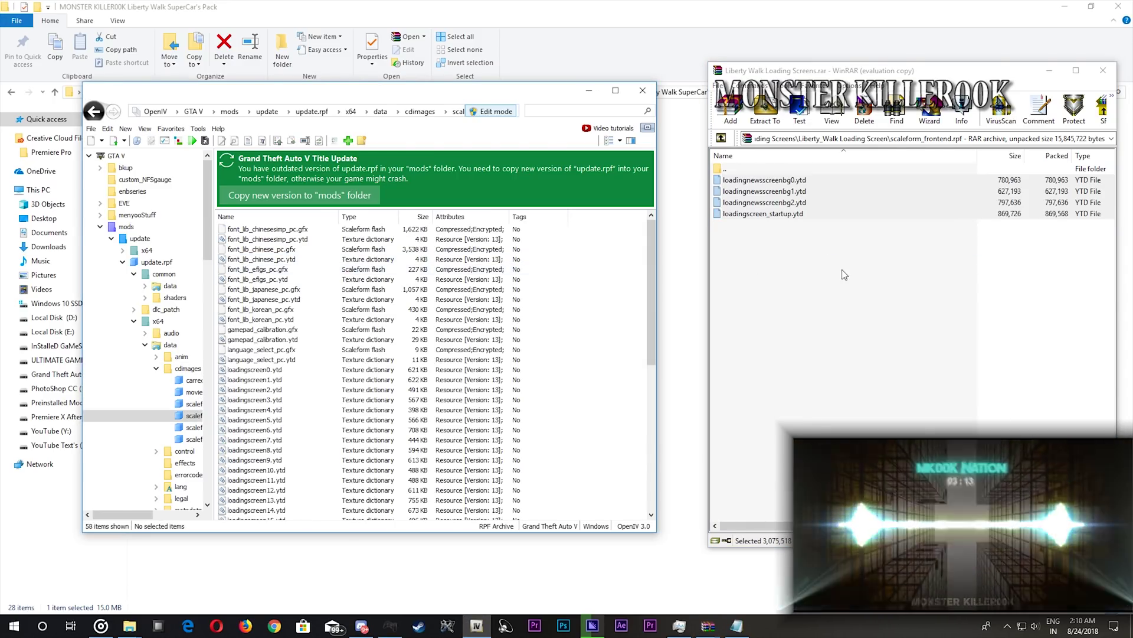
left_click(844, 274)
key("BackSpace")
double_click(764, 192)
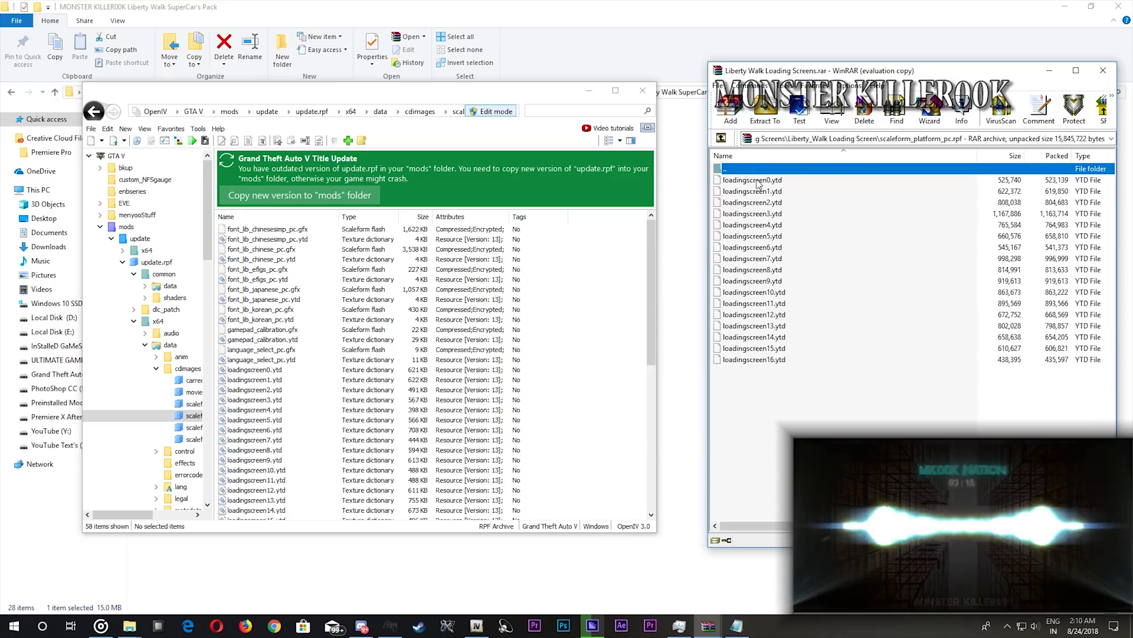
left_click(753, 353, "shift")
left_click(753, 360, "shift")
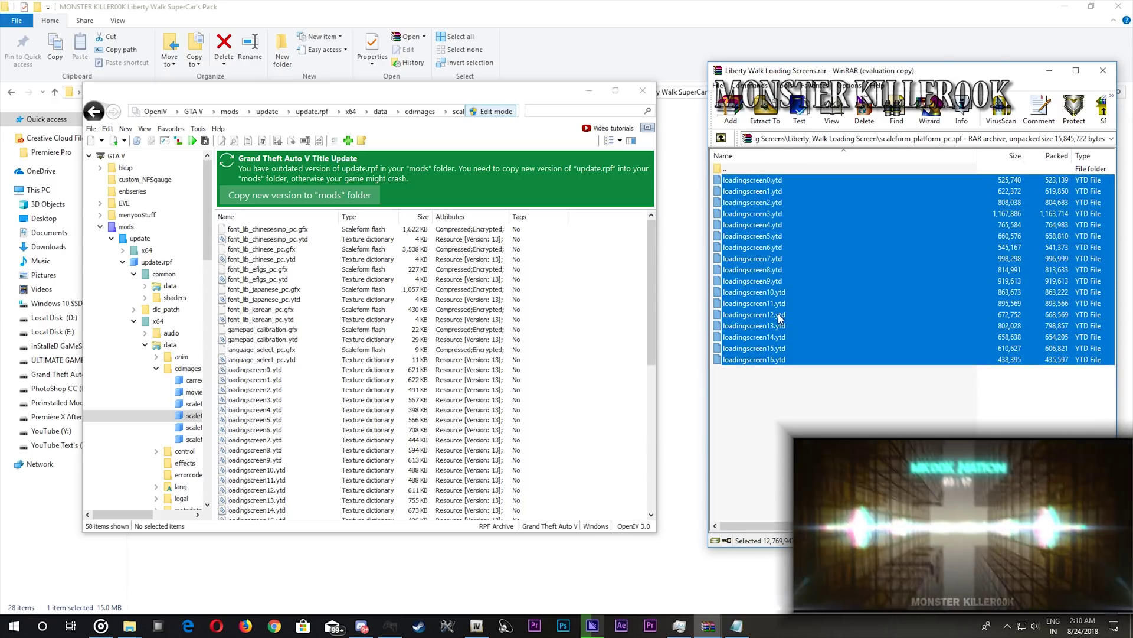
left_click_drag(579, 307, 579, 303)
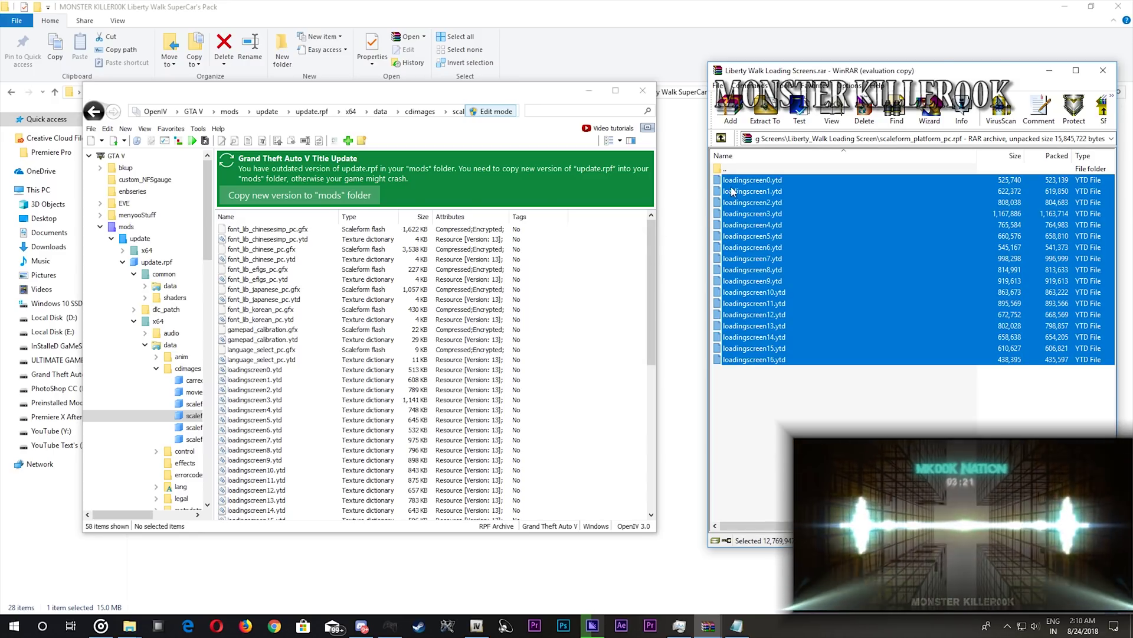
left_click(1102, 72)
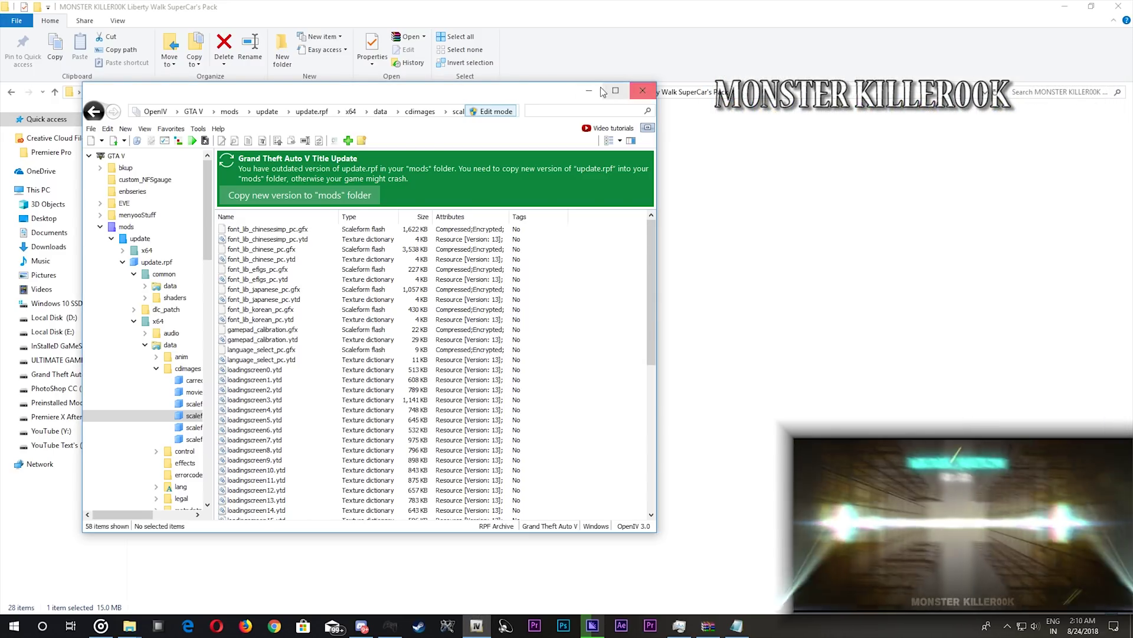
left_click(642, 91)
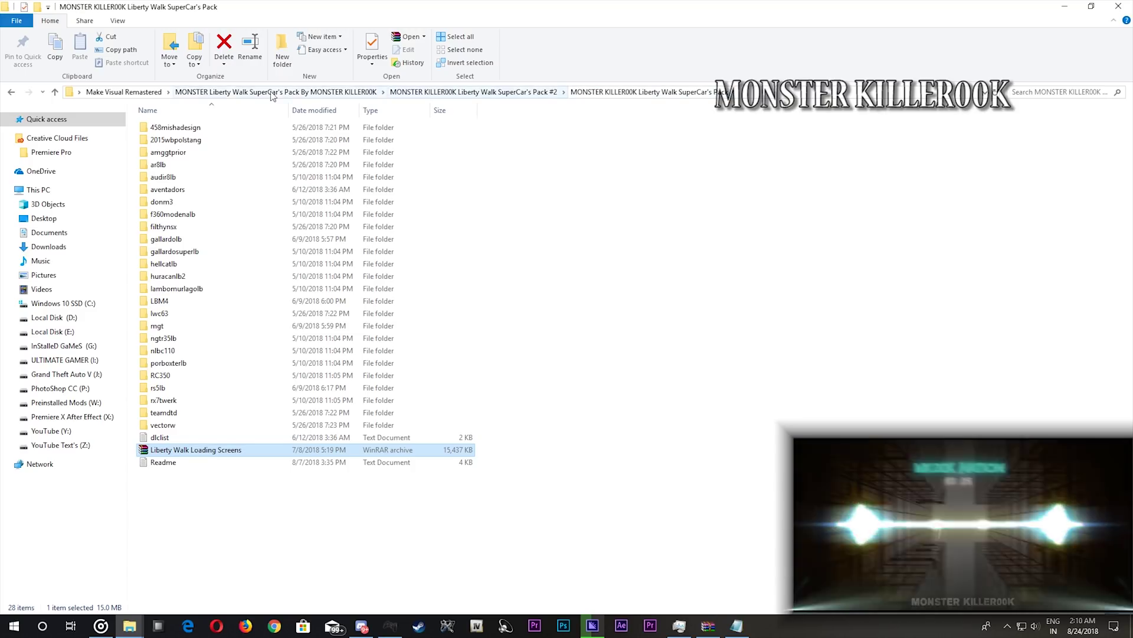
Step: Go to the Grand Theft Auto V Make Visual Remastered - MVR folder, run GTAVLauncher as administrator, and minimize the folder window
left_click(153, 92)
left_click(159, 574)
right_click(159, 574)
left_click(213, 323)
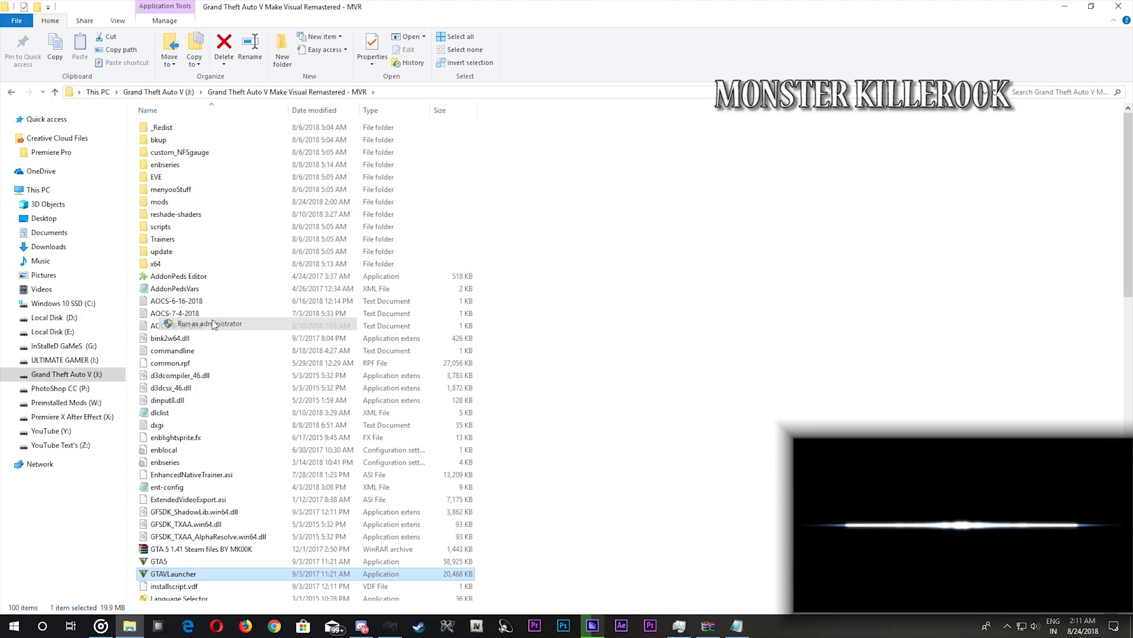
key("Return")
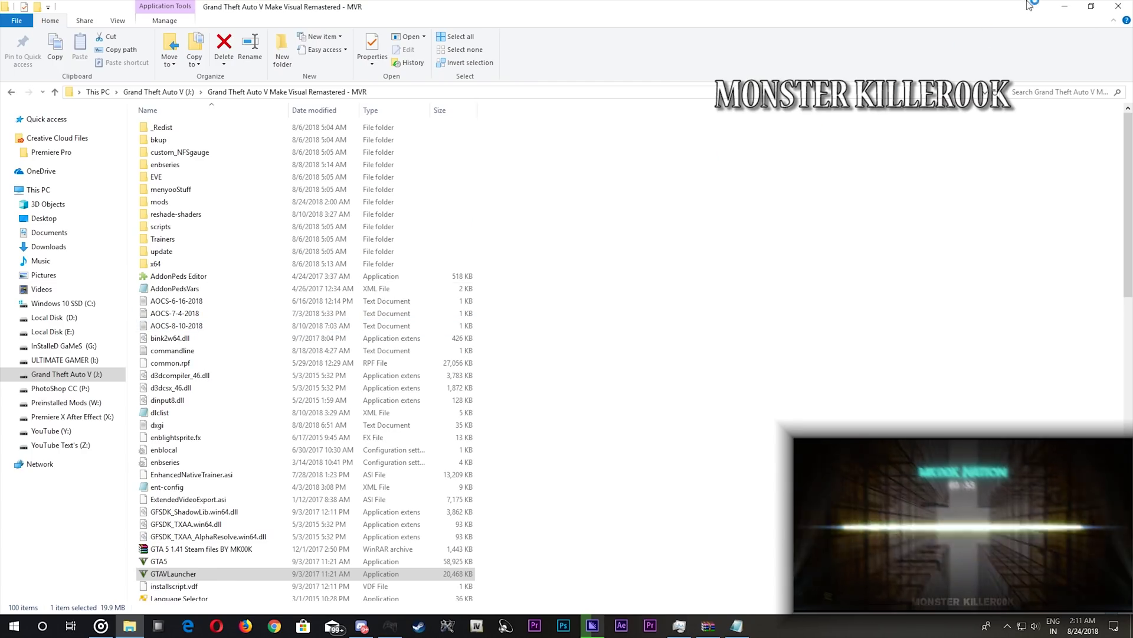
left_click(1065, 6)
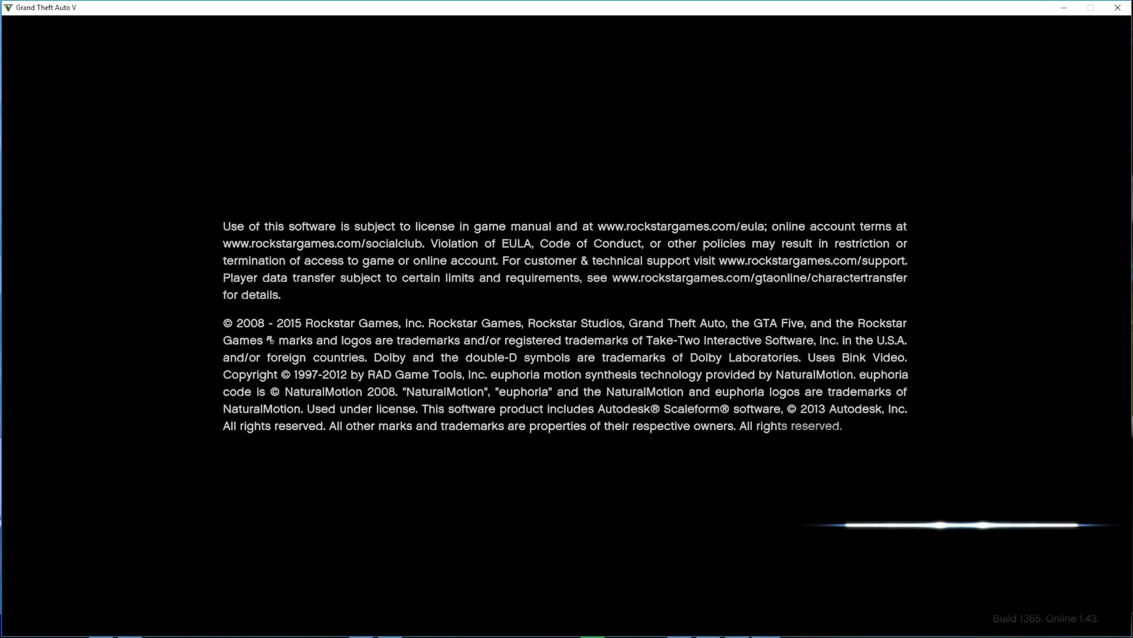
Step: Find and start Fraps while the game loads, and allow it to make changes to the device
key("super")
type("FRAP")
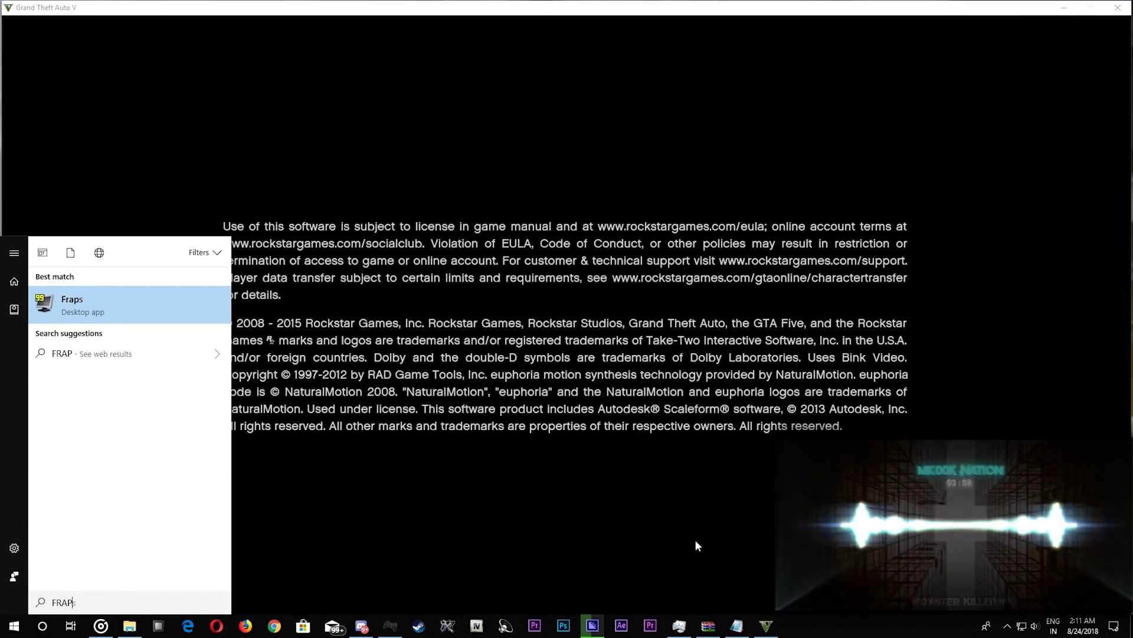
key("Return")
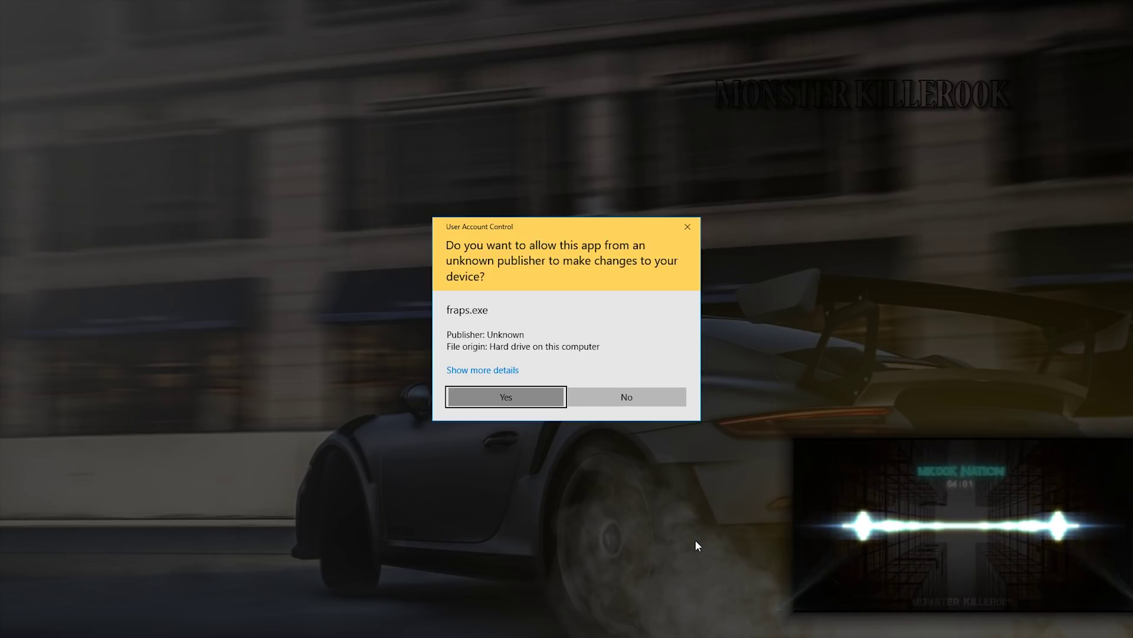
key("Return")
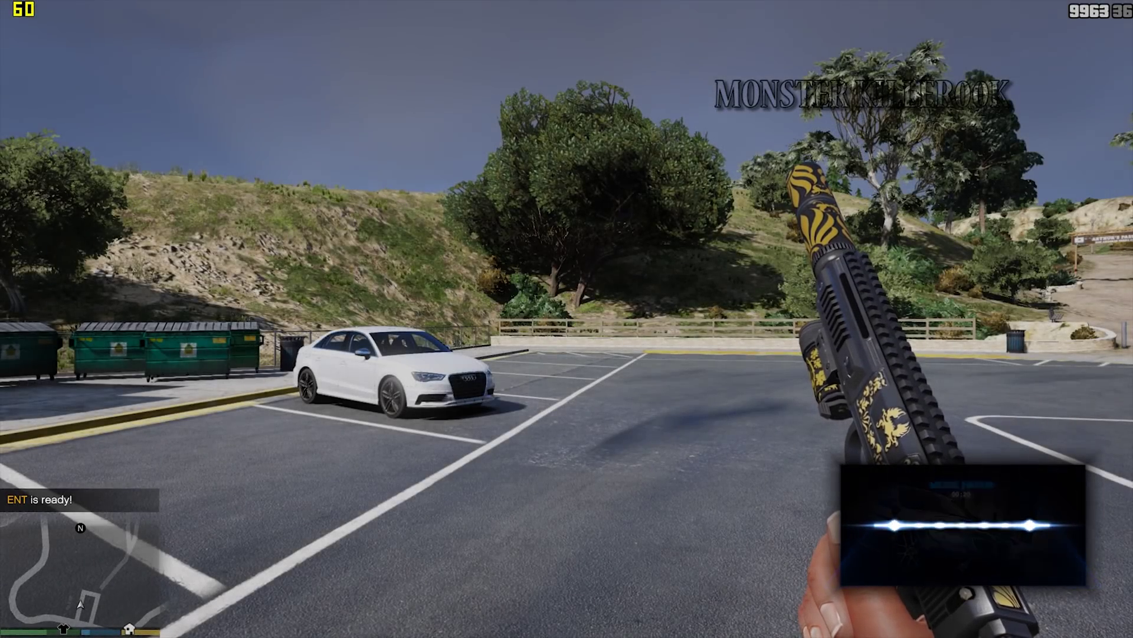
Step: Change the in-game camera from first person to third person and walk the character toward the observatory
key("v")
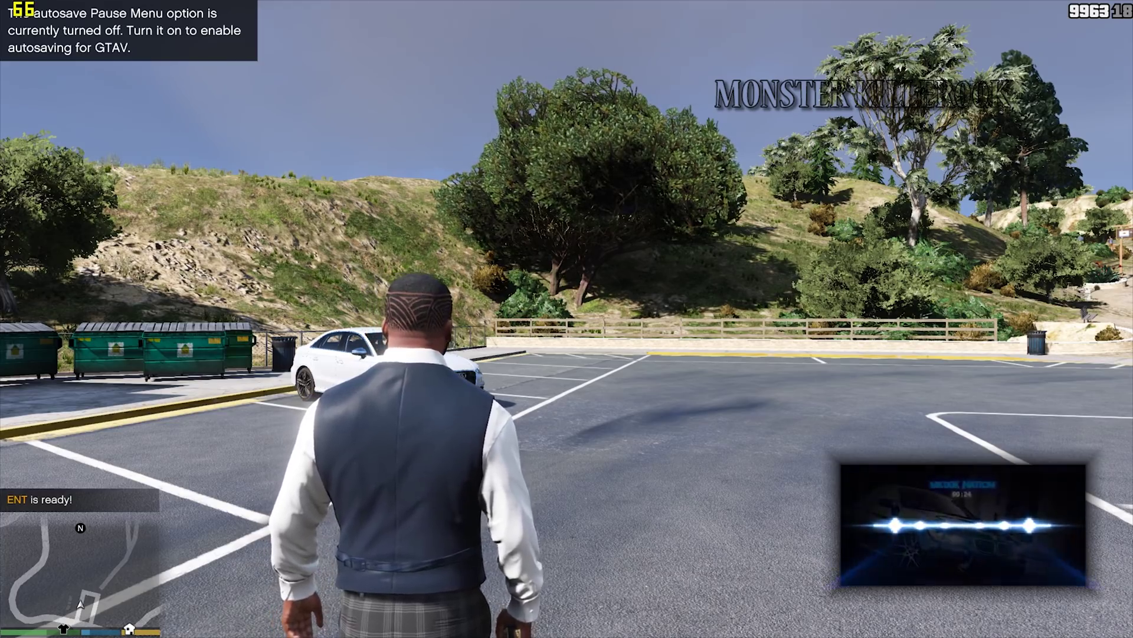
key("v")
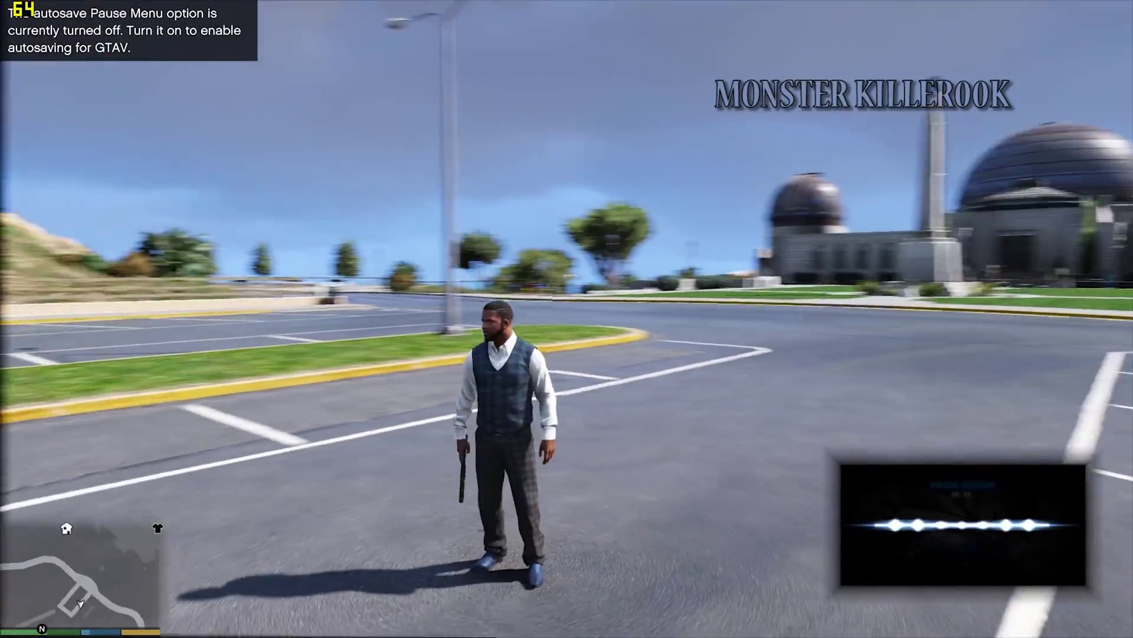
key("w")
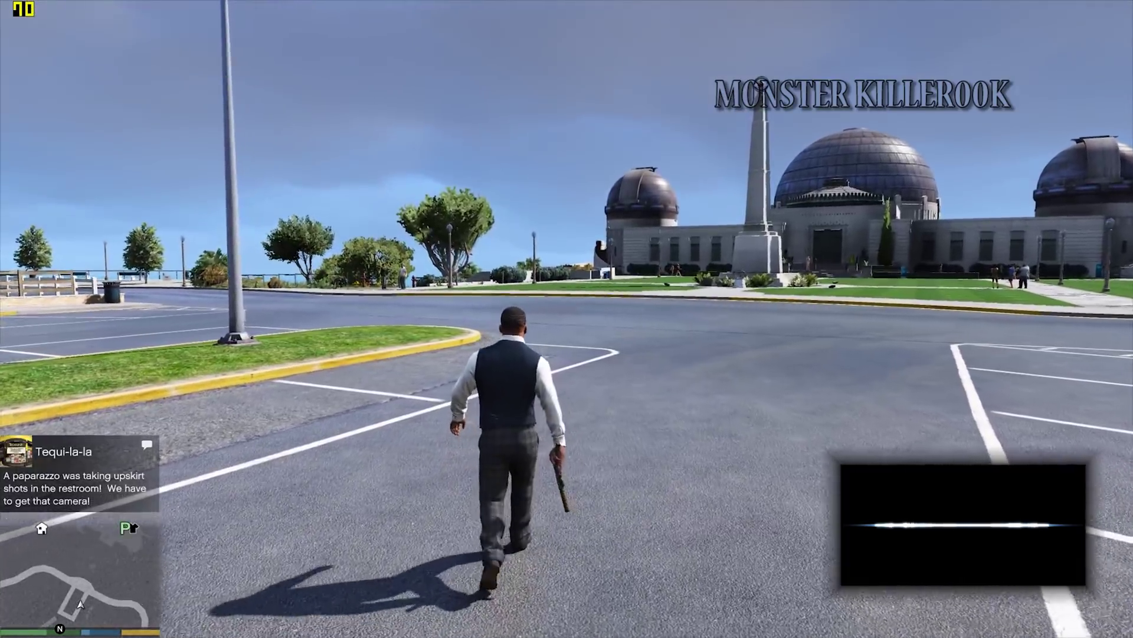
Step: Open the Enhanced Native Trainer and go to the Weather Options in its World section
key("F4")
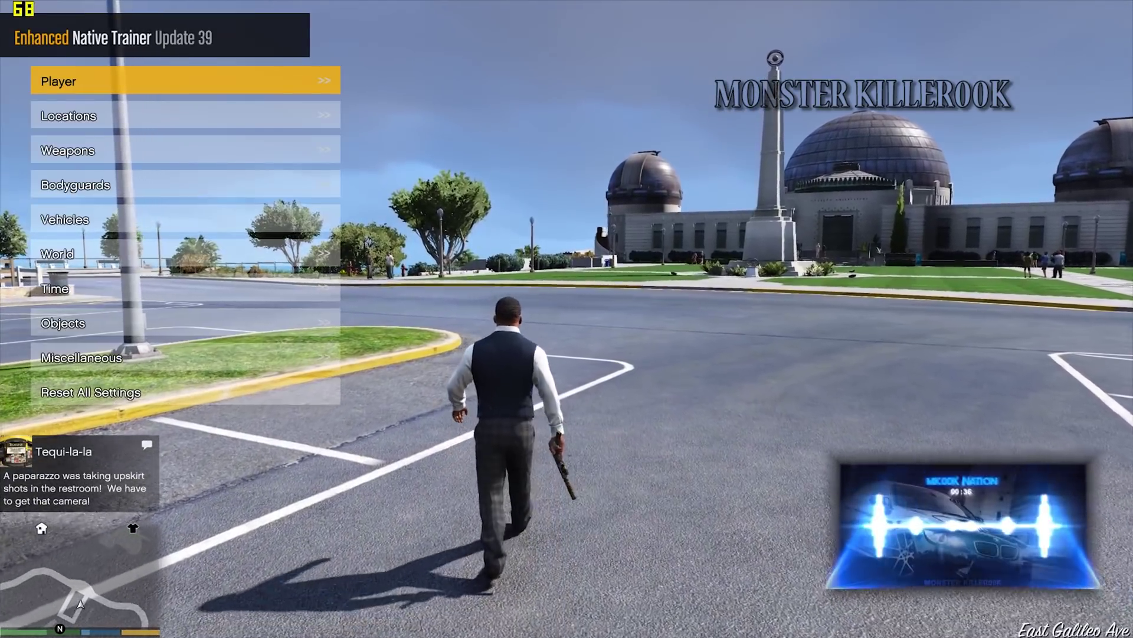
key("Down")
key("Down")
key("Down")
key("Down")
key("Down")
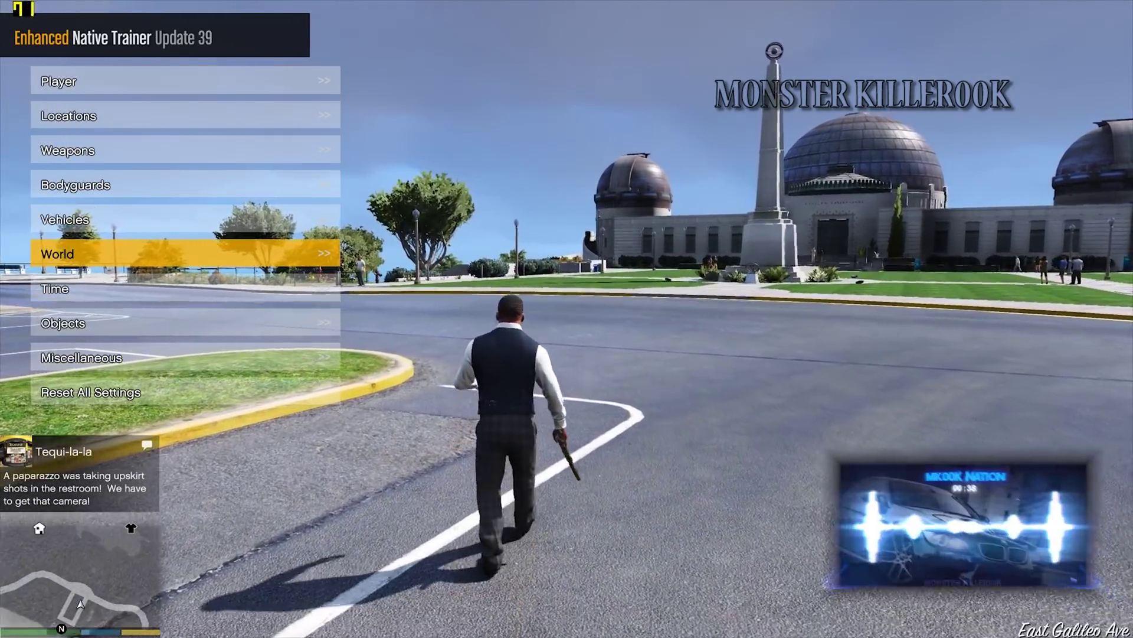
key("Return")
key("Down")
key("Return")
Step: Preview the Extra Sunny, Clear, Cloudy, Smog, Foggy and Overcast weather in turn
key("Down")
key("Down")
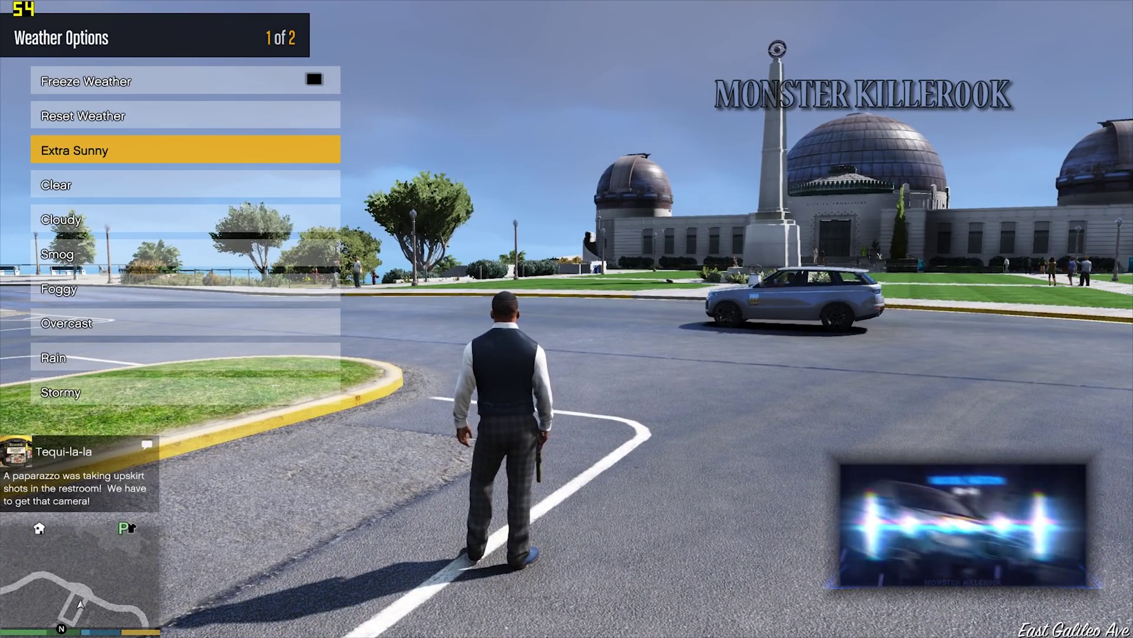
key("Return")
key("Down")
key("Return")
key("Down")
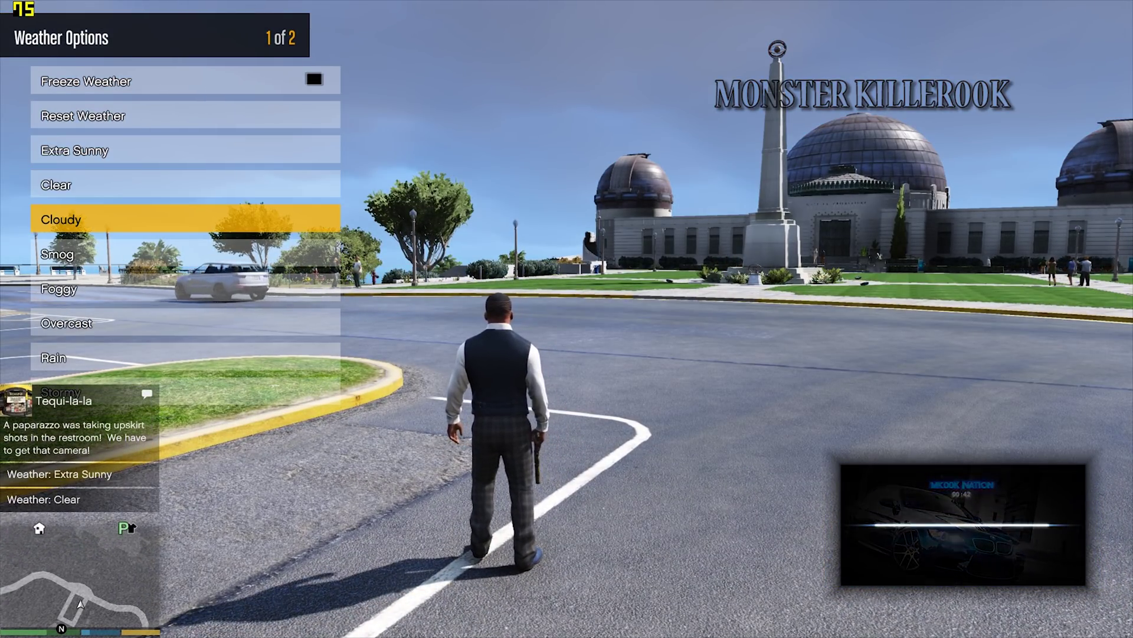
key("Return")
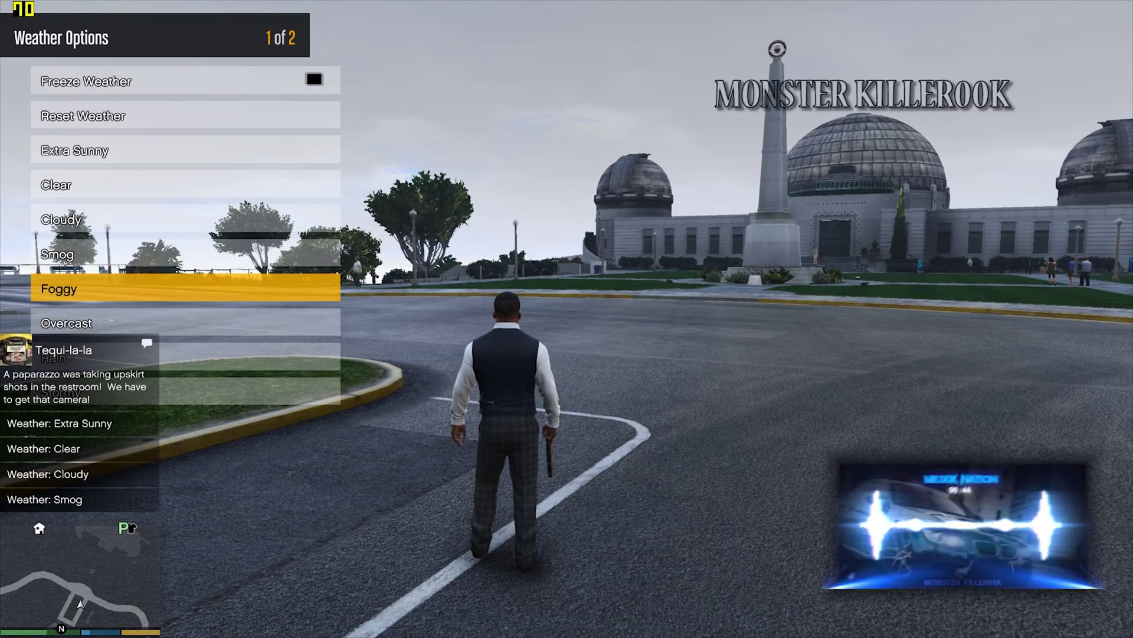
key("Return")
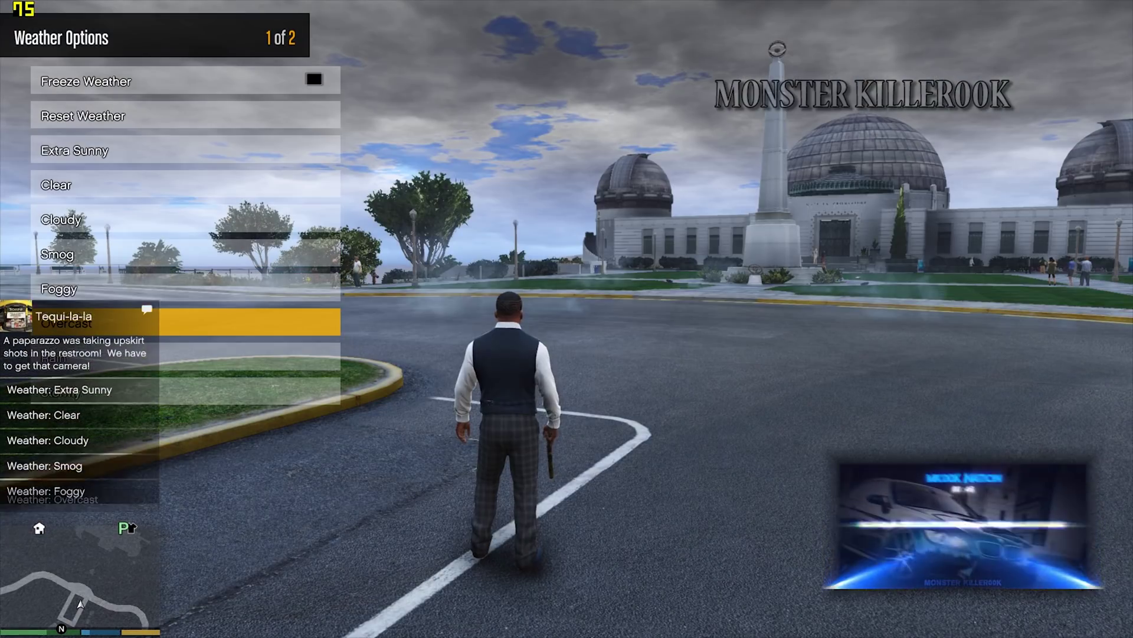
Step: Preview the Rain, Stormy, Clearing and Neutral weather in turn
key("Down")
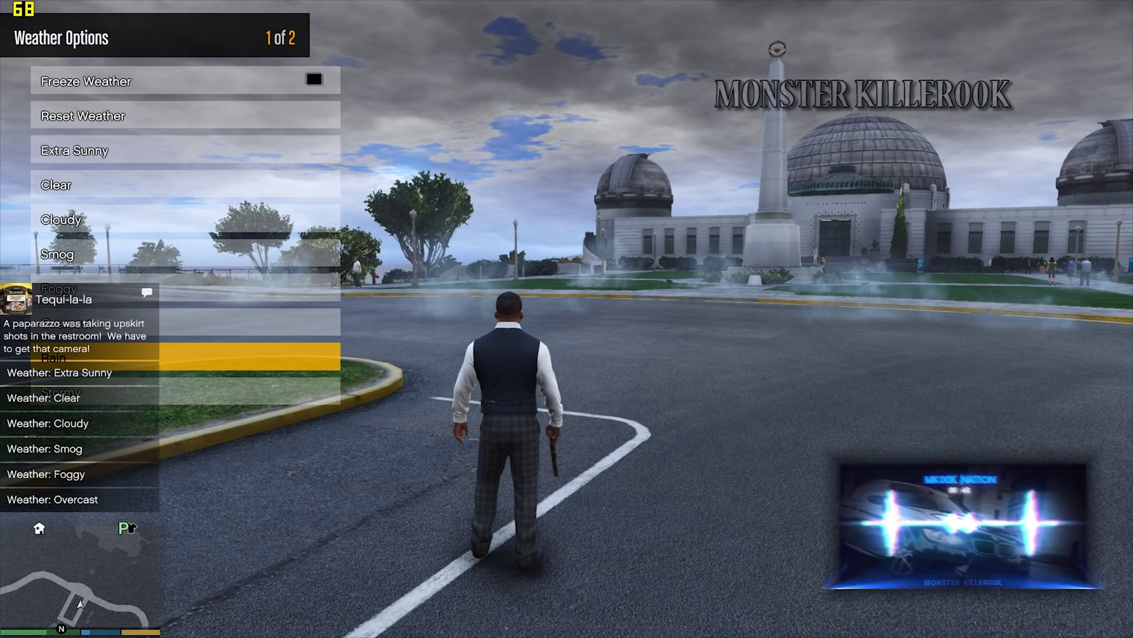
key("Return")
key("Down")
key("Return")
key("Down")
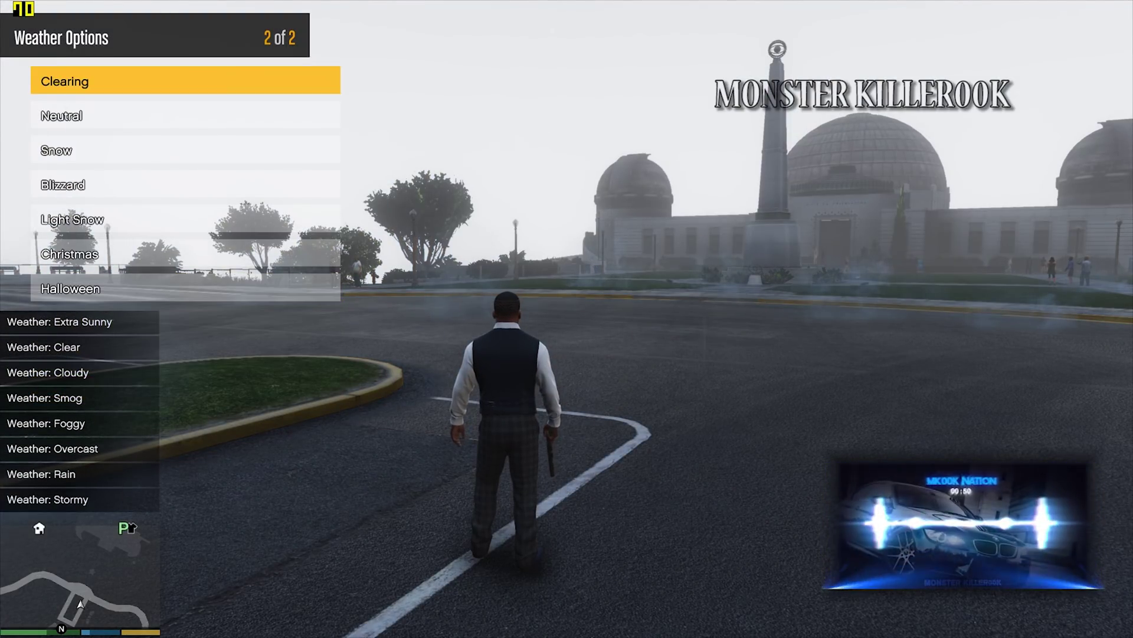
key("Return")
key("Down")
key("Return")
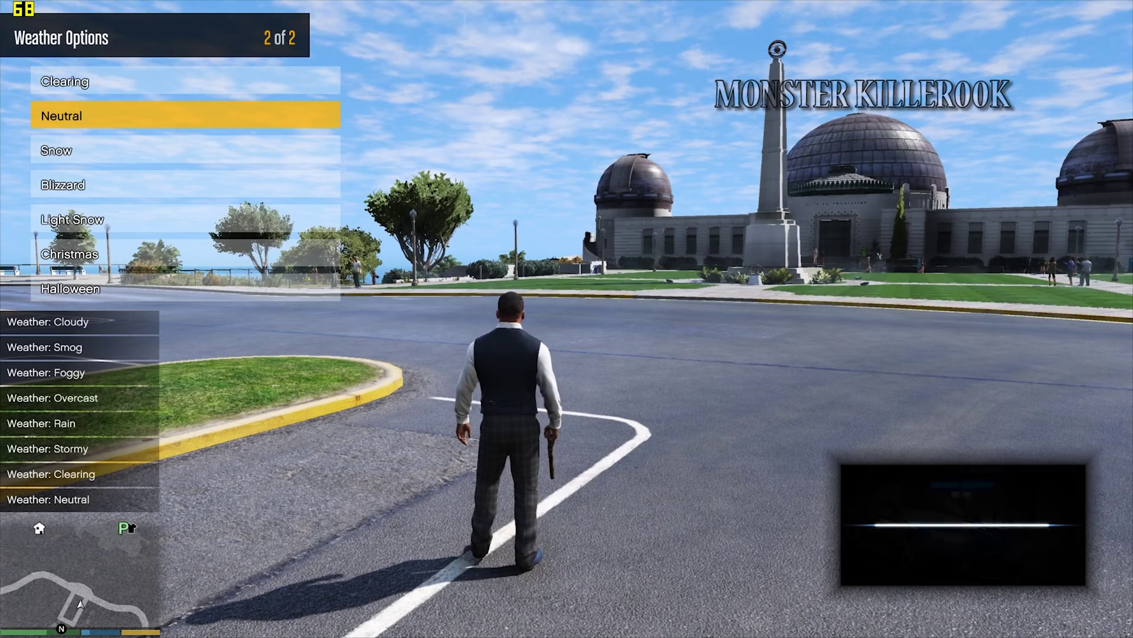
Step: Preview the Snow, Blizzard and Light Snow weather in turn, and move on to Christmas
key("Down")
key("Return")
key("Down")
key("Return")
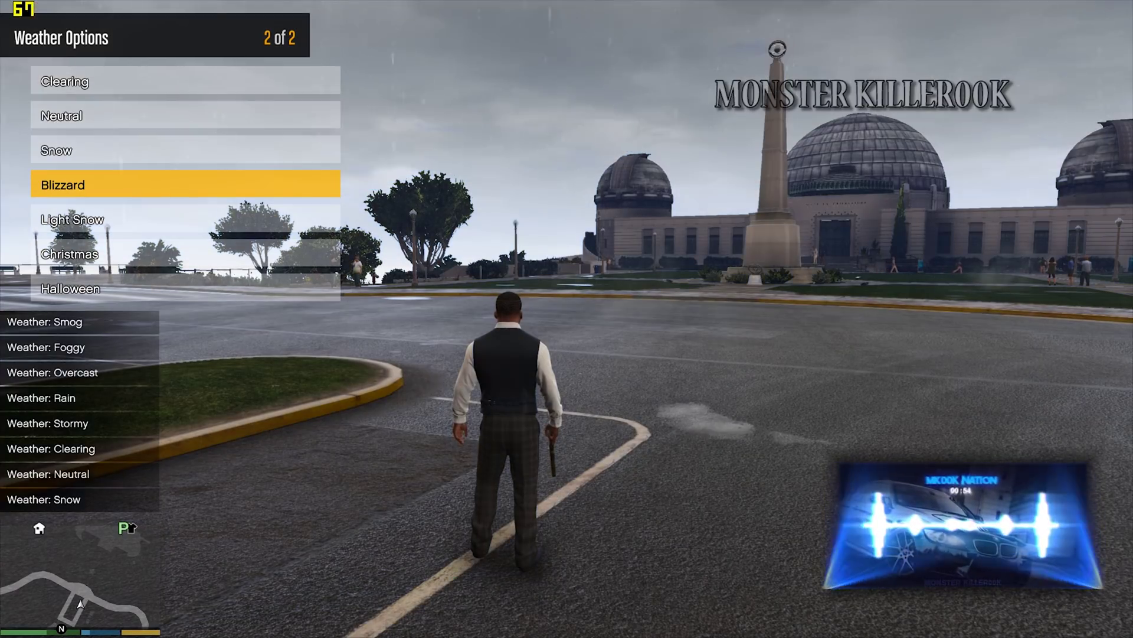
key("Down")
key("Return")
key("Down")
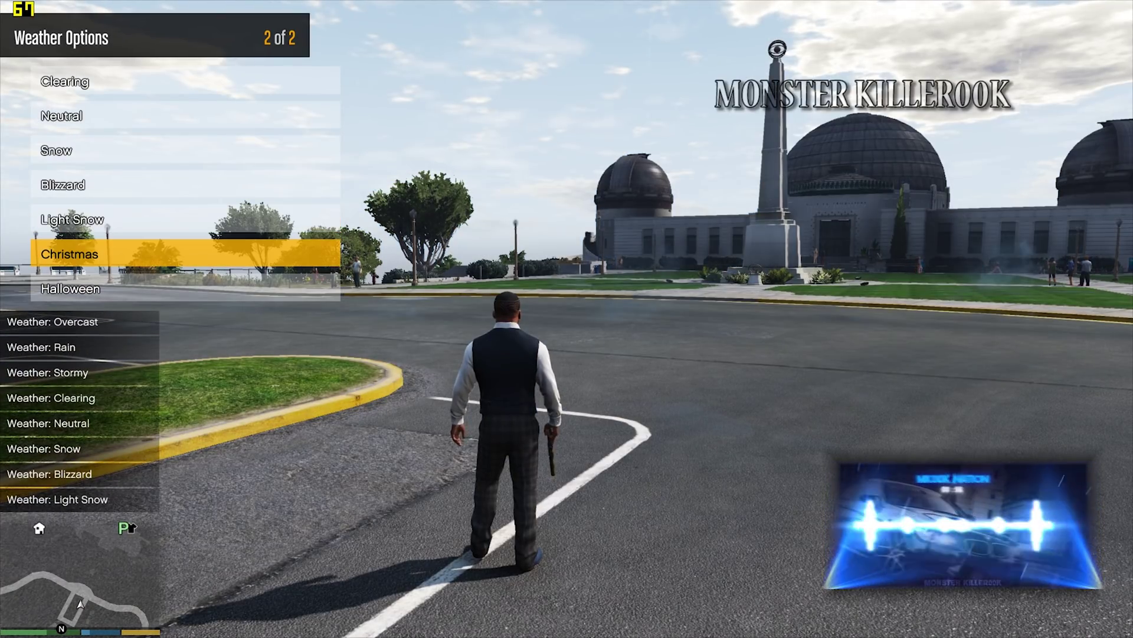